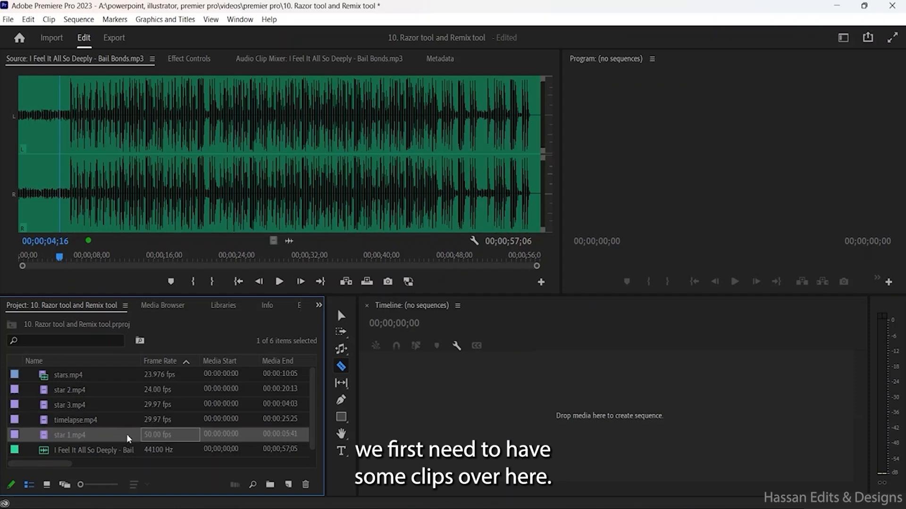
- Build a sequence with star 1.mp4 followed by star 2.mp4 on V1, and star 3.mp4 on V2 above star 2.mp4
drag(94, 431, 432, 396)
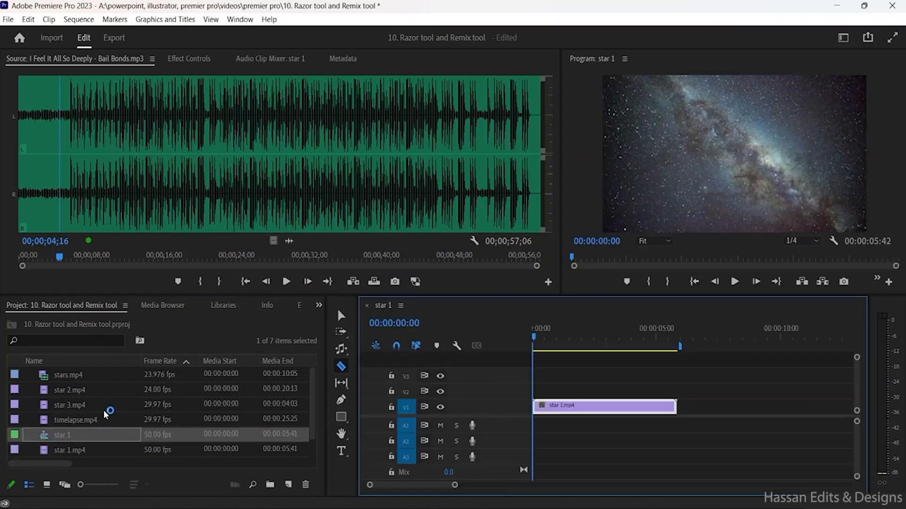
drag(106, 389, 681, 408)
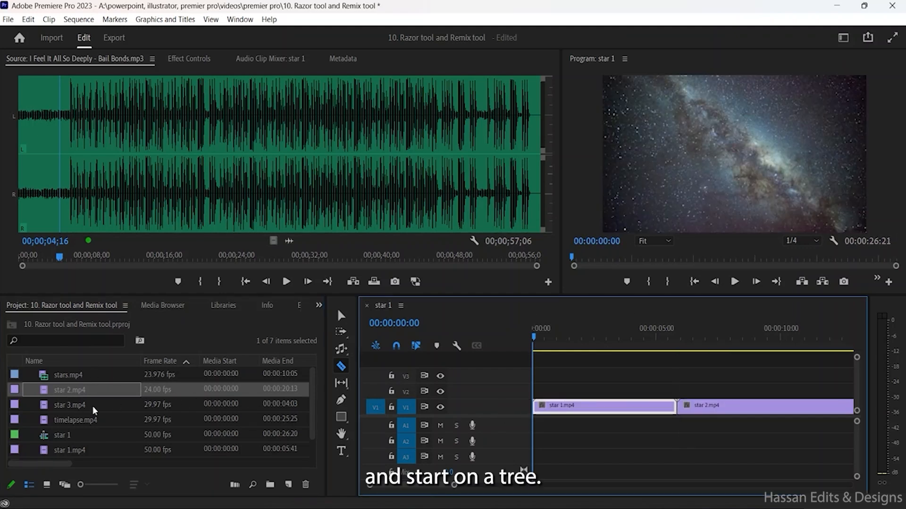
drag(93, 406, 725, 392)
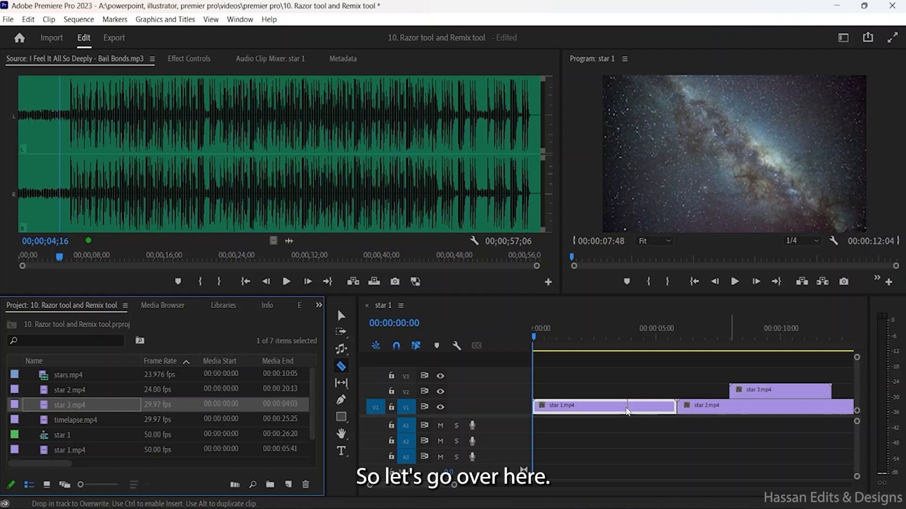
scroll(627, 410, down, 5)
scroll(627, 412, down, 6)
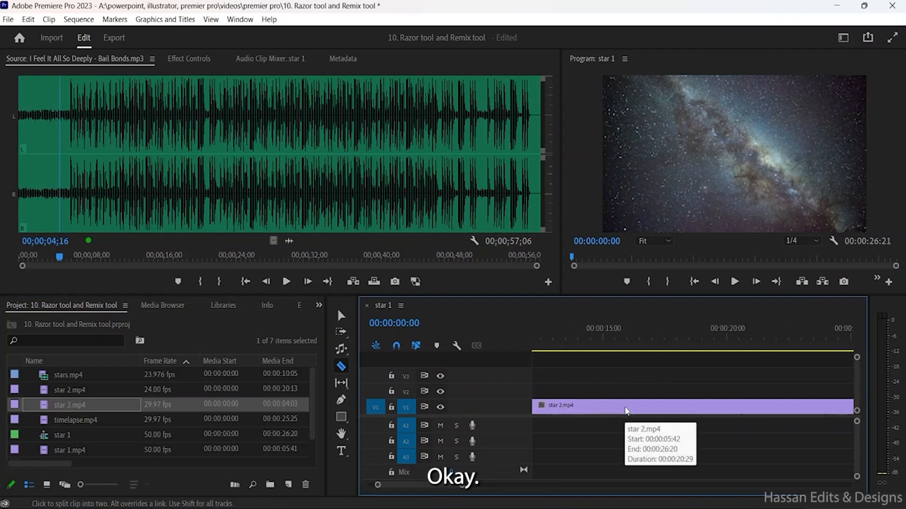
scroll(626, 412, up, 4)
scroll(625, 412, up, 8)
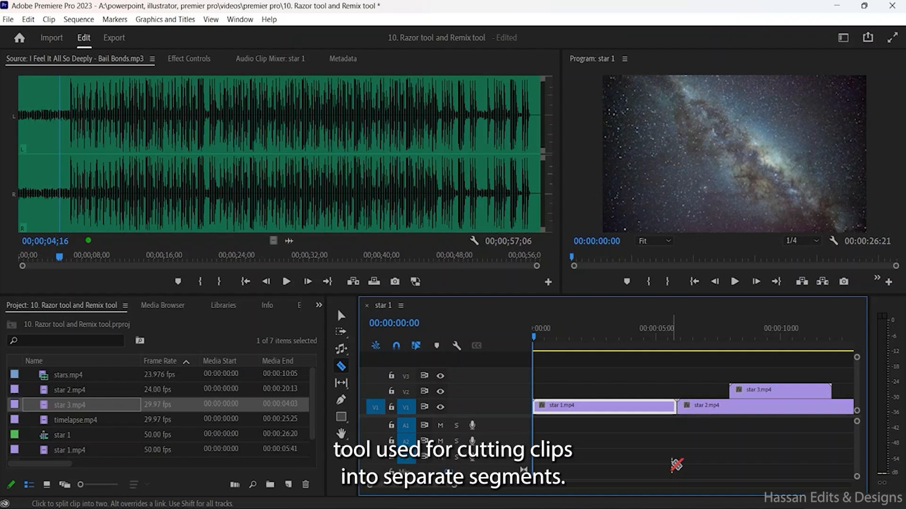
- Move the playhead to 00:00:04:03 and split star 1.mp4 there with the Razor tool
click(659, 414)
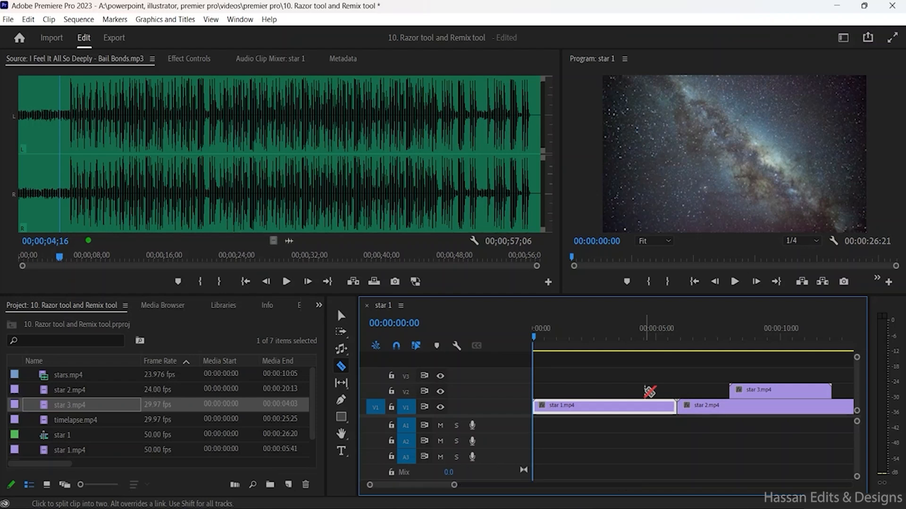
click(343, 317)
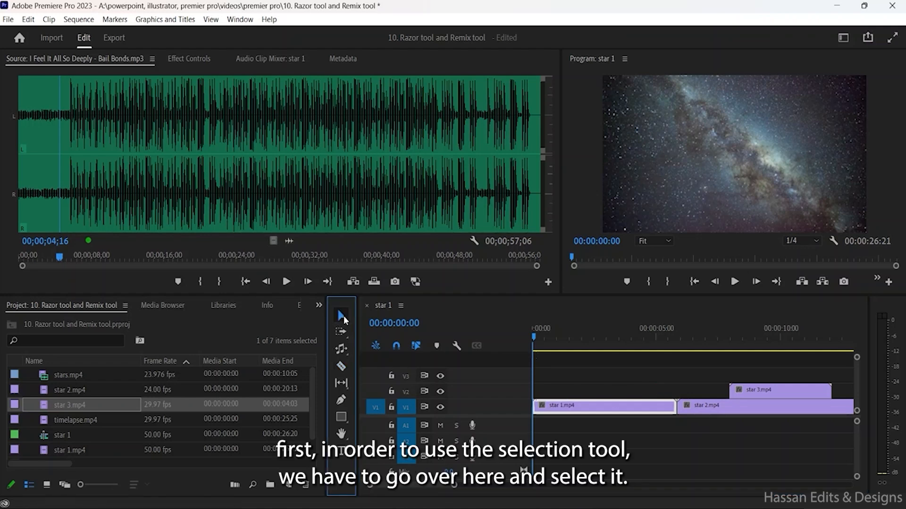
click(343, 367)
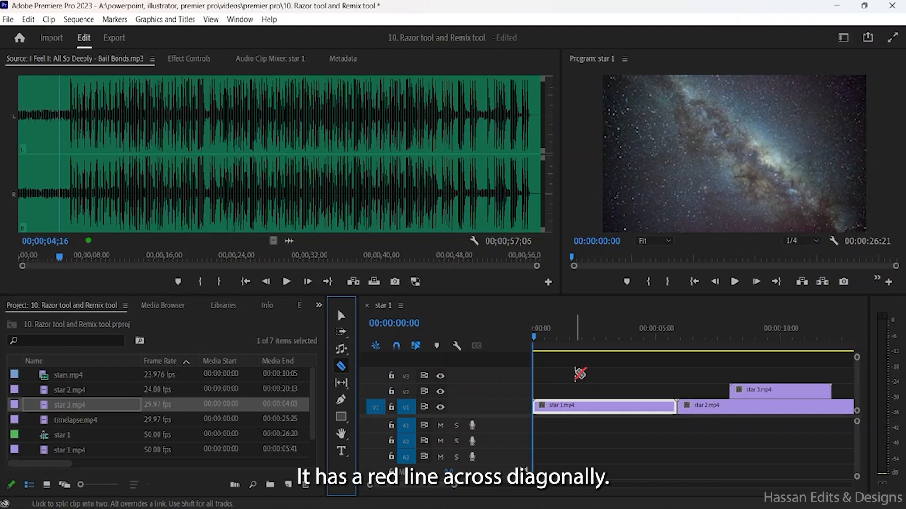
click(617, 378)
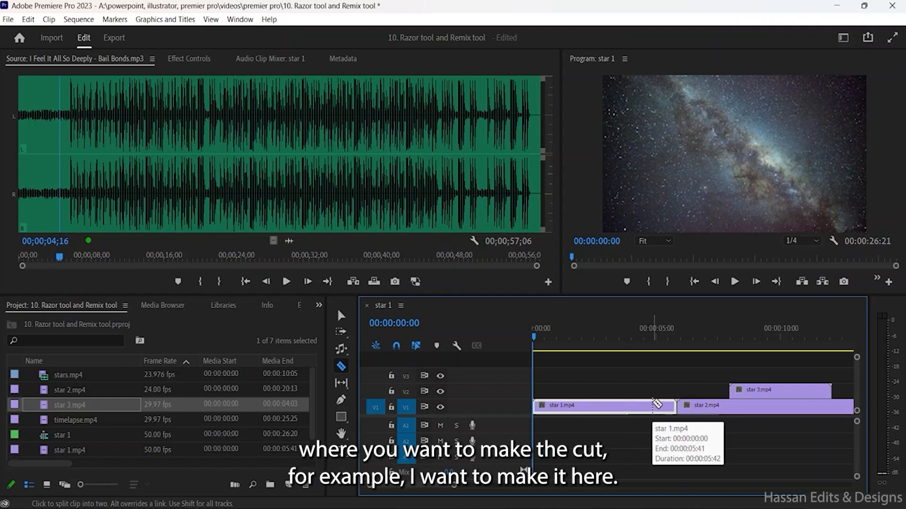
click(634, 345)
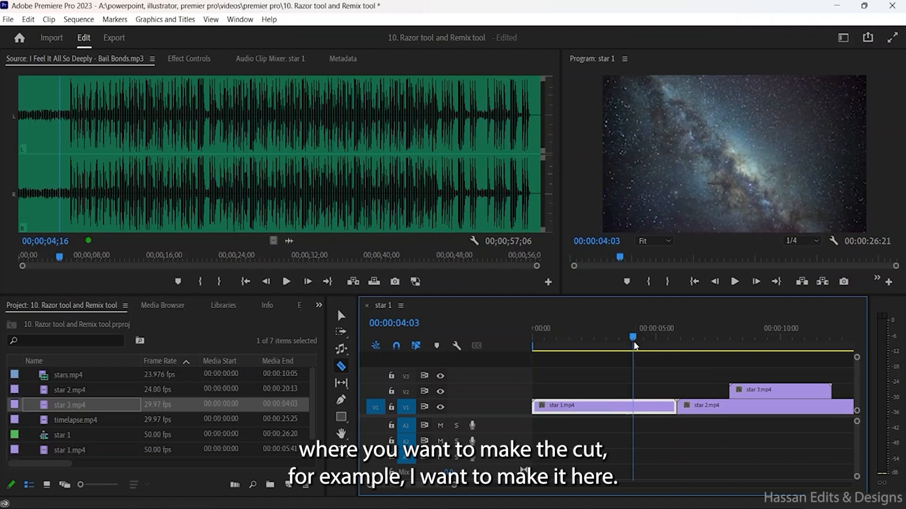
click(636, 406)
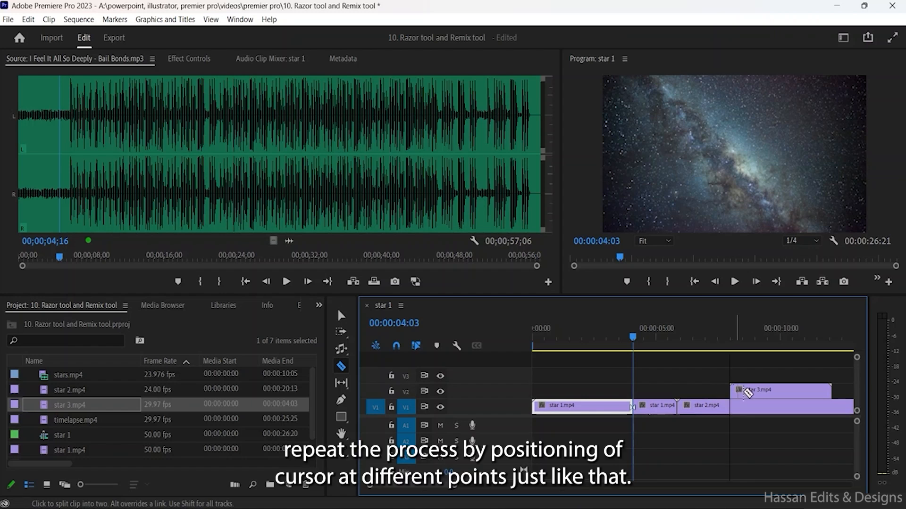
click(717, 407)
click(832, 407)
click(840, 406)
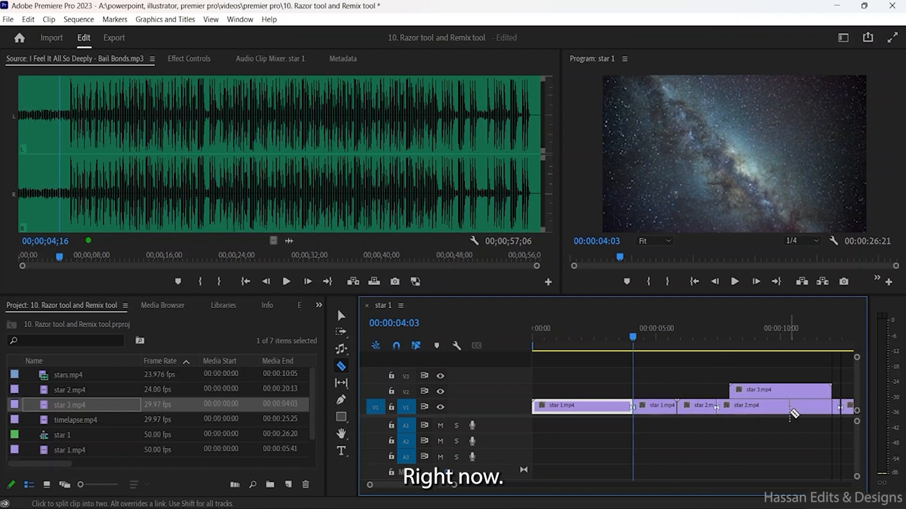
key(ctrl+z)
key(ctrl+z)
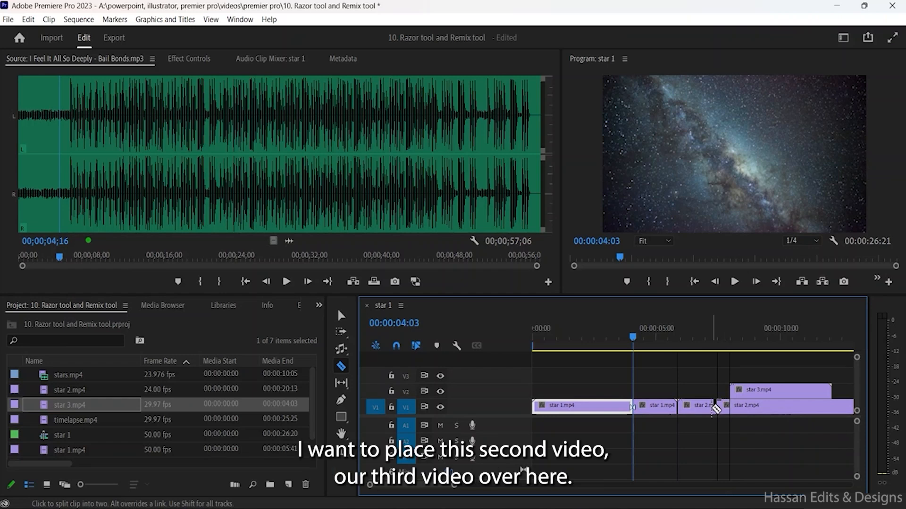
key(ctrl+z)
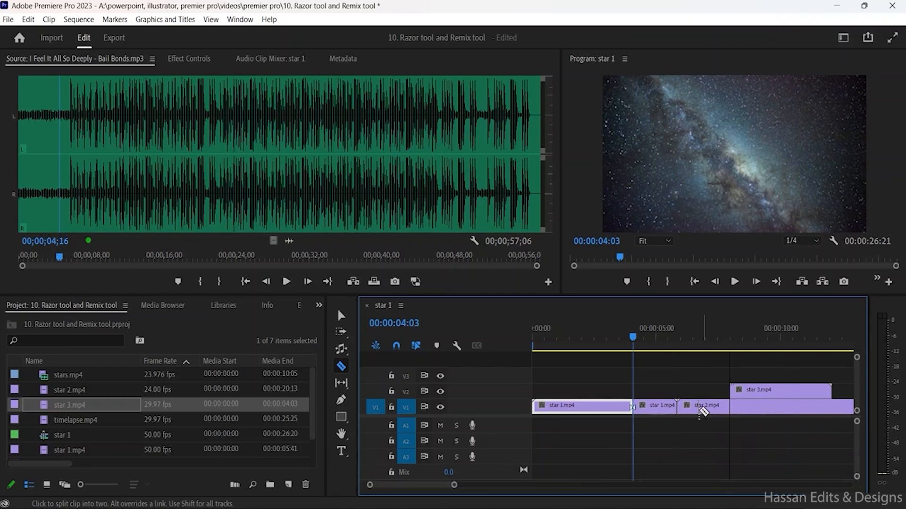
- Split star 2.mp4 on V1 with the Razor tool exactly where star 3.mp4 above it starts and ends
click(730, 407)
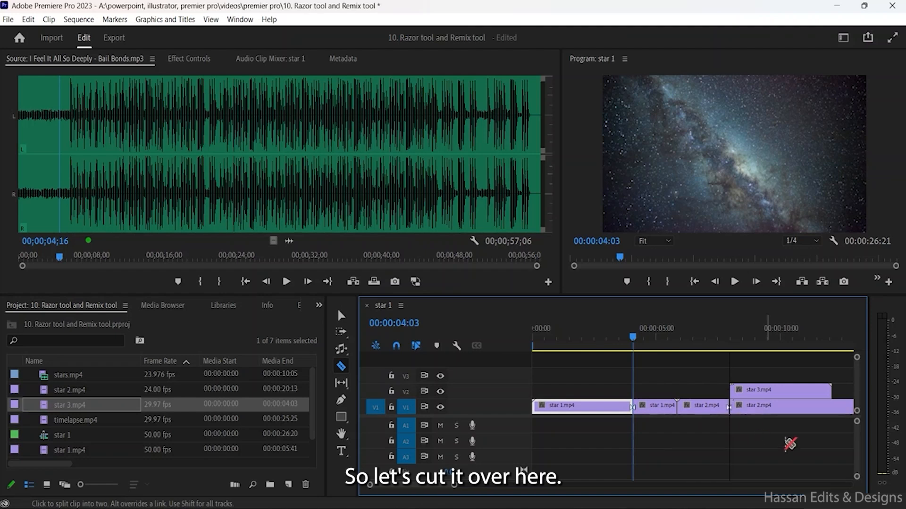
click(832, 406)
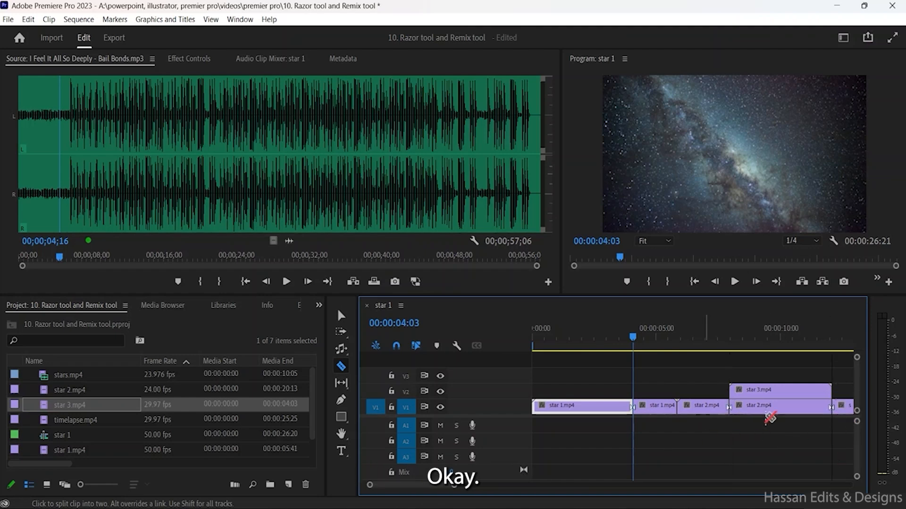
click(341, 315)
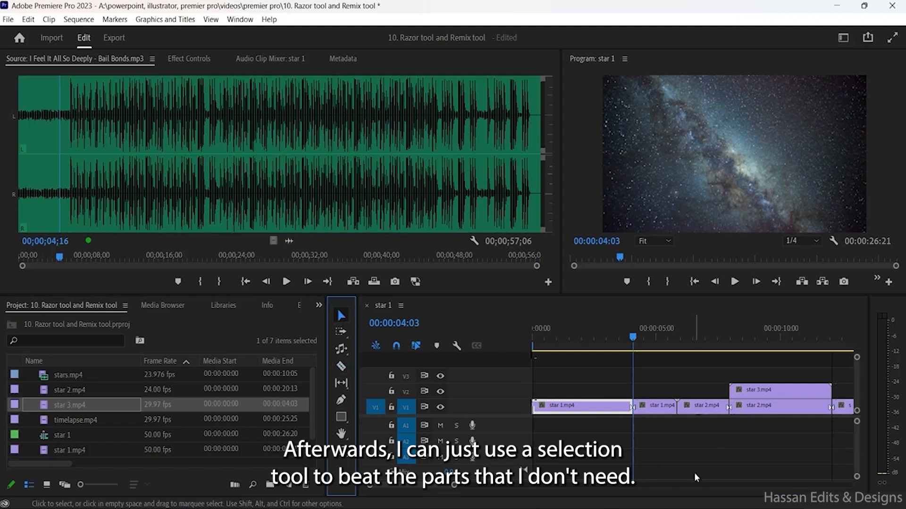
click(658, 411)
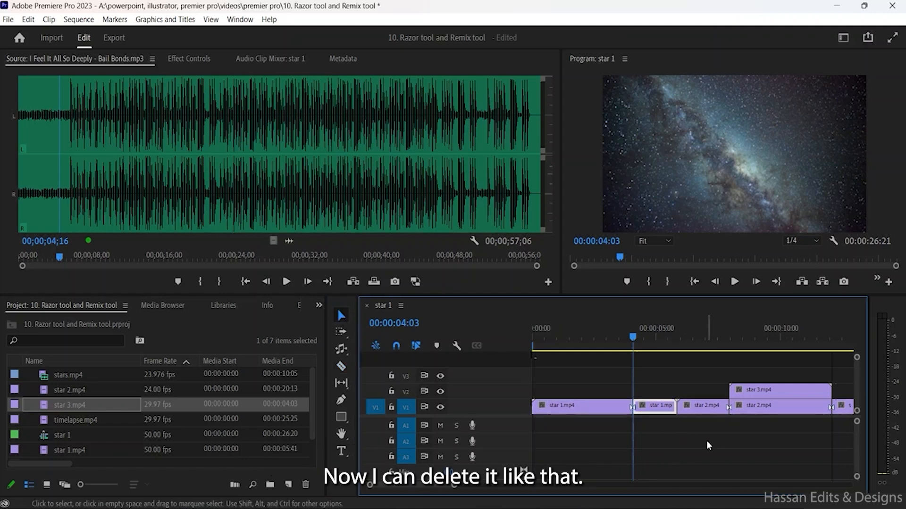
key(Delete)
drag(688, 377, 842, 451)
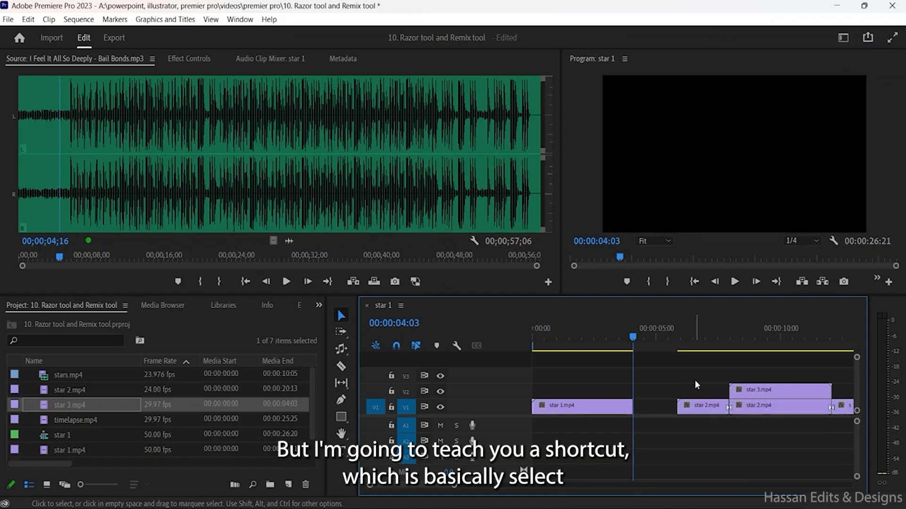
key(ctrl+z)
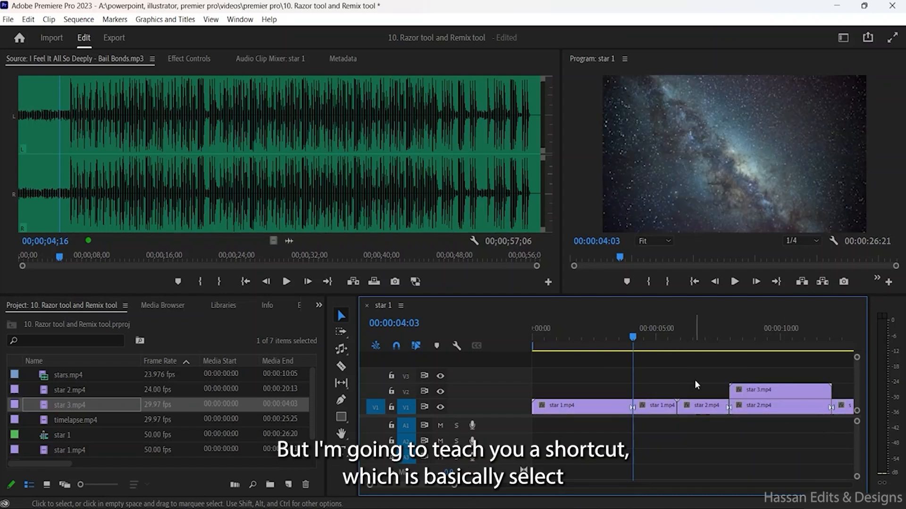
- Delete the second segment of star 1.mp4, following the cut at 00:00:04:03
click(671, 402)
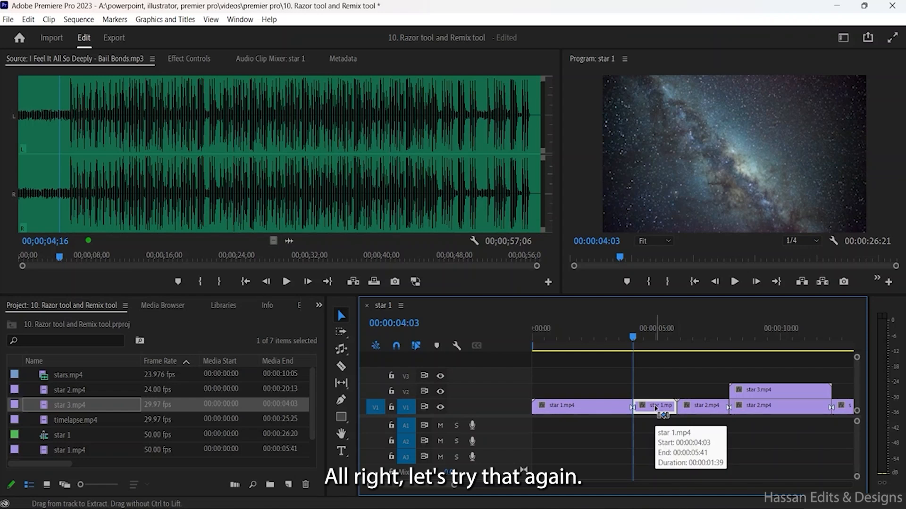
click(341, 366)
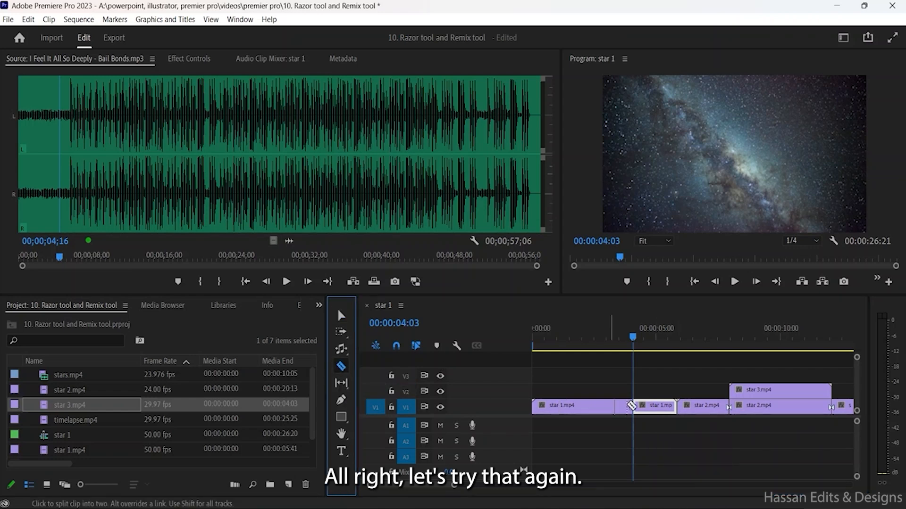
key(shift)
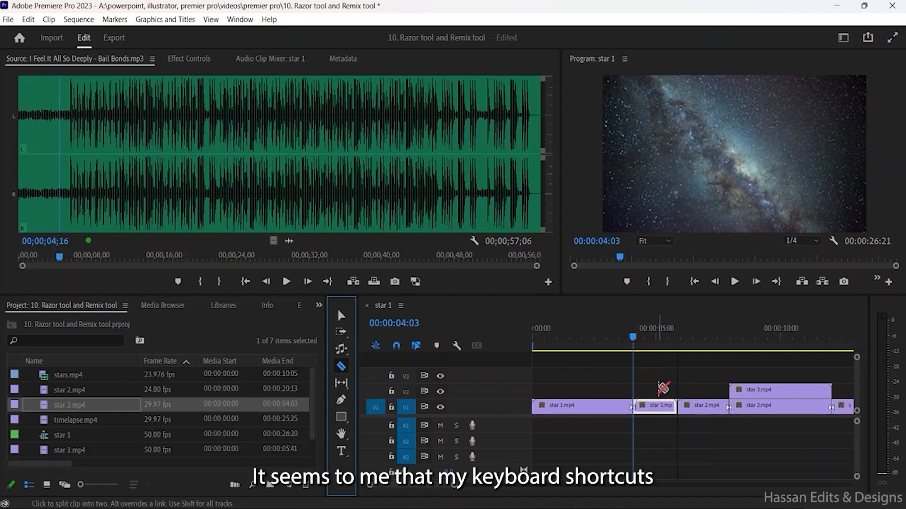
click(341, 316)
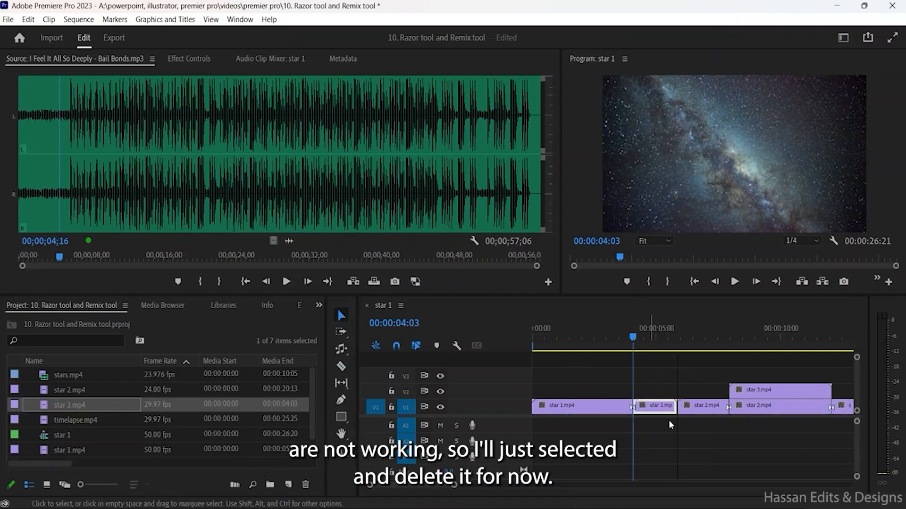
key(Delete)
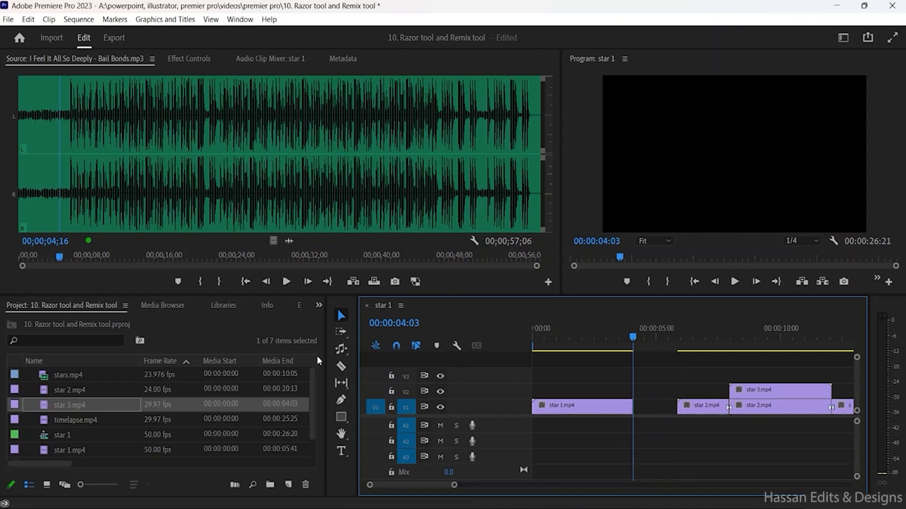
- Close the gap after star 1.mp4 by shifting all following clips back with the Track Select Forward tool
click(342, 334)
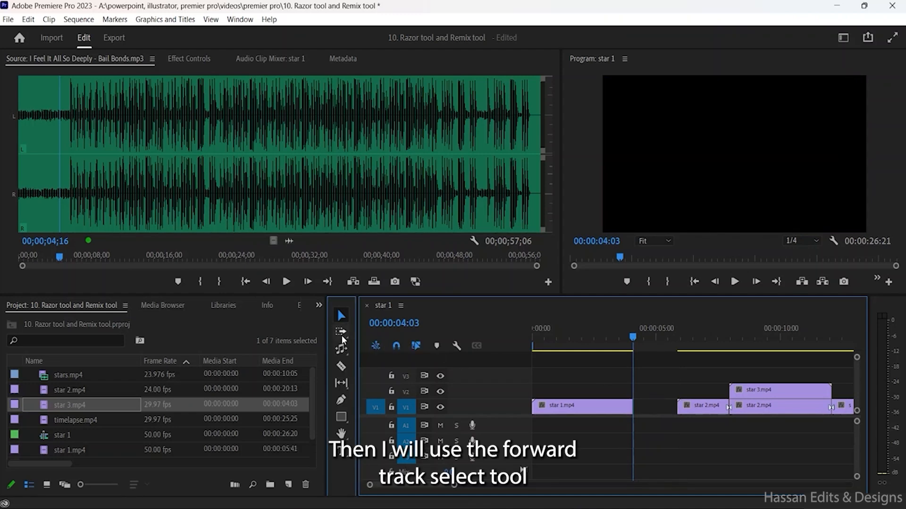
click(663, 378)
drag(722, 377, 678, 380)
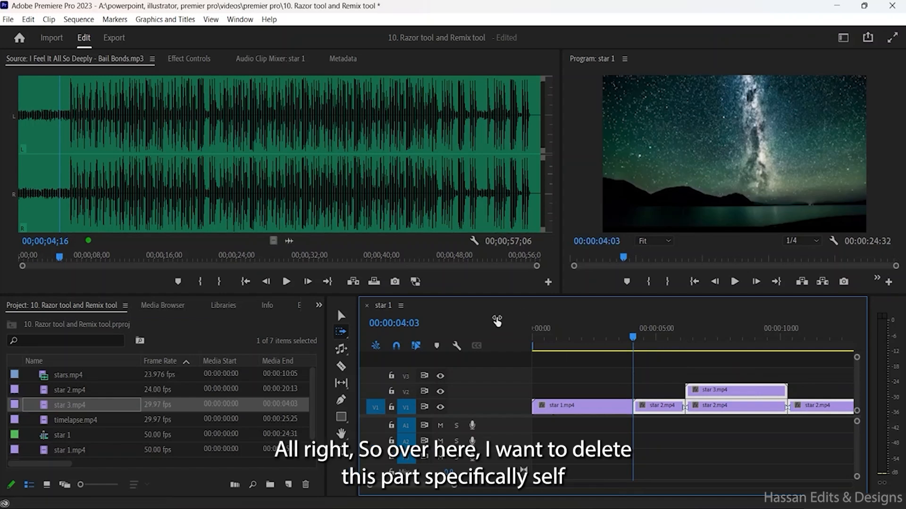
- Delete the middle star 2.mp4 segment on V1 that lies beneath star 3.mp4
click(341, 315)
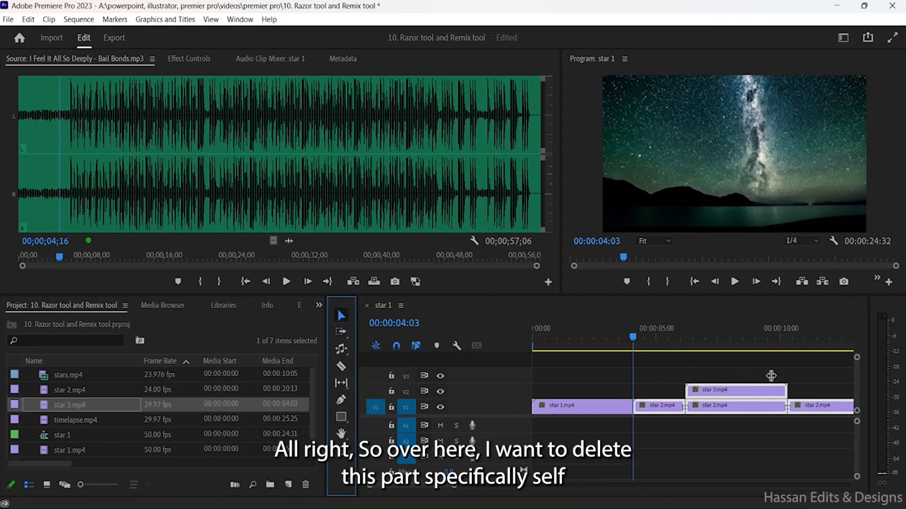
click(661, 381)
click(721, 409)
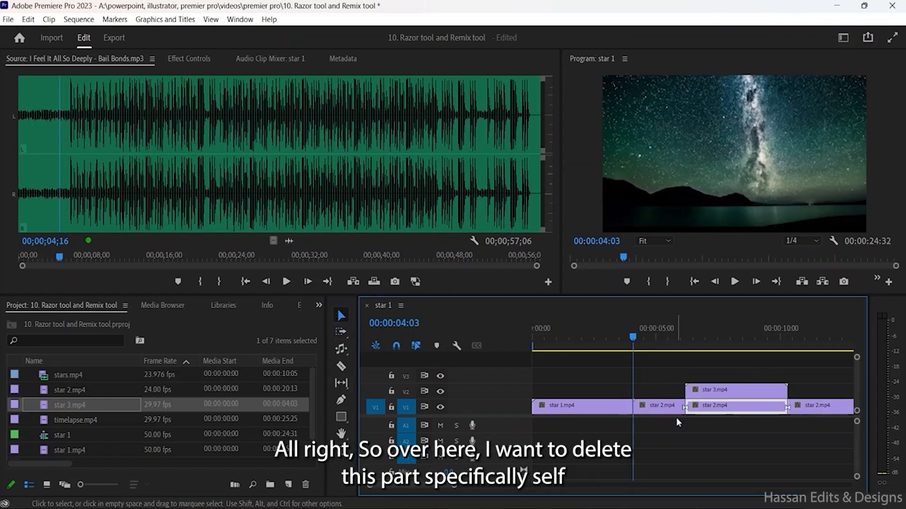
key(Delete)
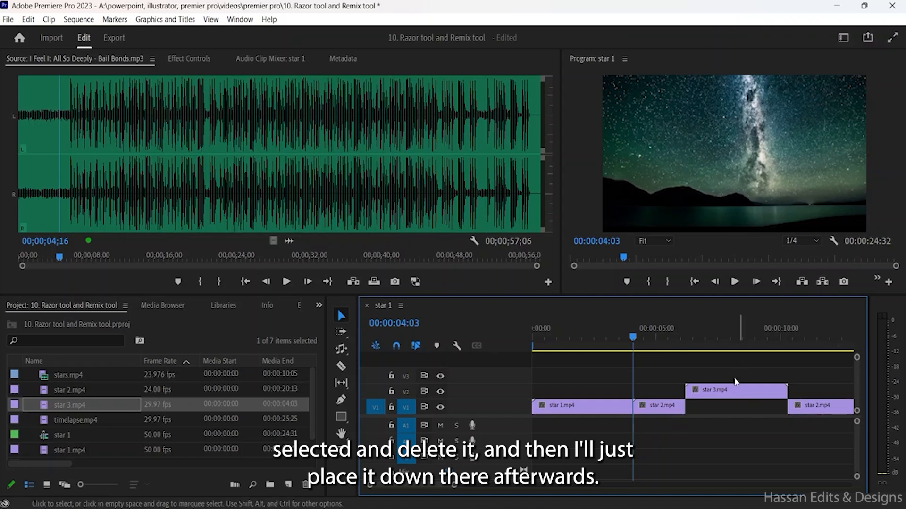
- Move star 3.mp4 from V2 down into the gap between the star 2.mp4 segments on V1
click(715, 395)
mouse_move(715, 395)
mouse_down()
mouse_move(732, 397)
mouse_move(732, 418)
mouse_move(854, 359)
mouse_move(724, 404)
mouse_up()
- Play the edited sequence from about 1 second and stop within the last star 2.mp4 segment
drag(632, 339, 561, 340)
key(space)
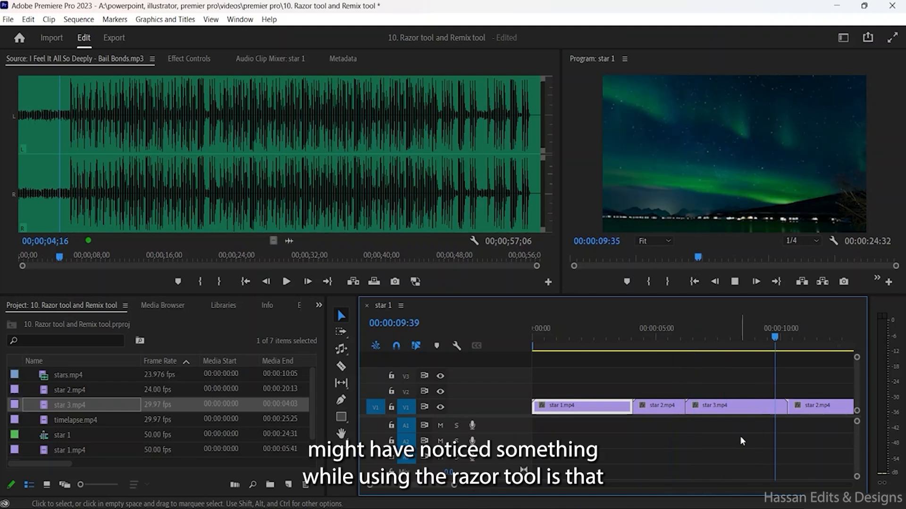
key(space)
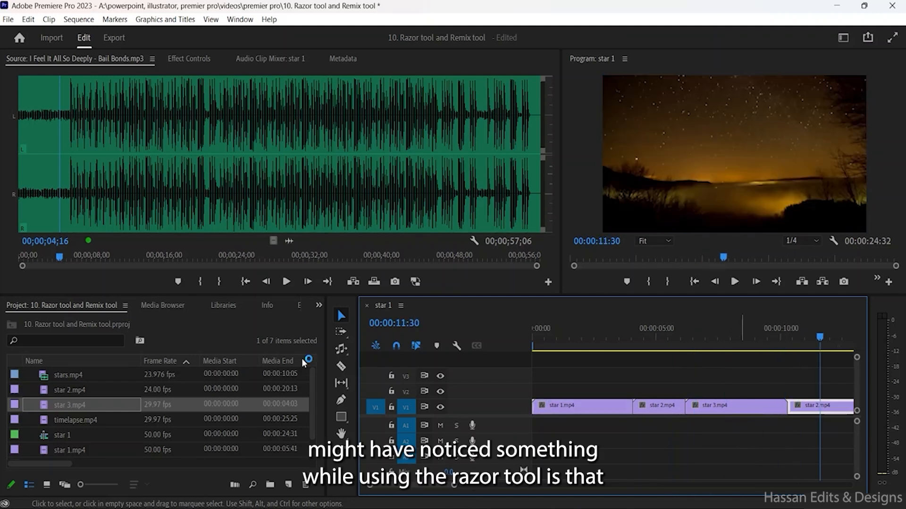
- Split the remaining star 1.mp4 clip near its middle with the Razor tool
click(341, 366)
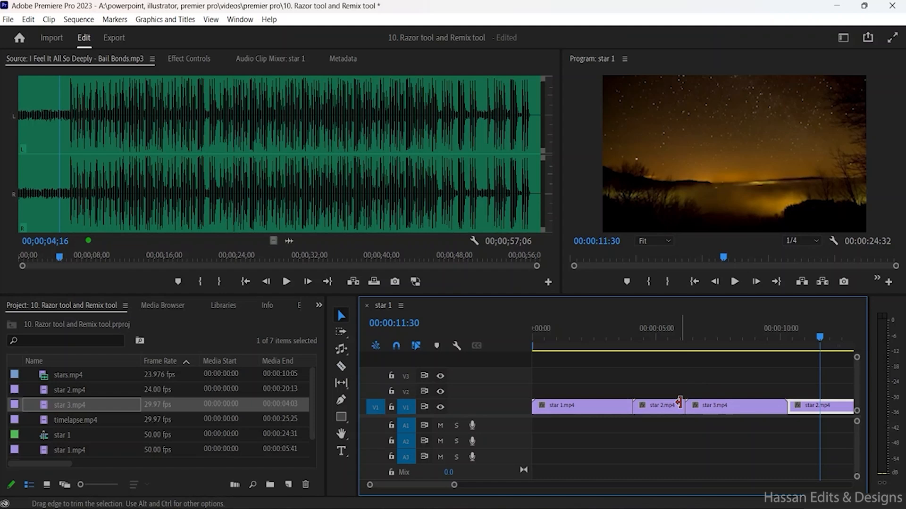
click(590, 406)
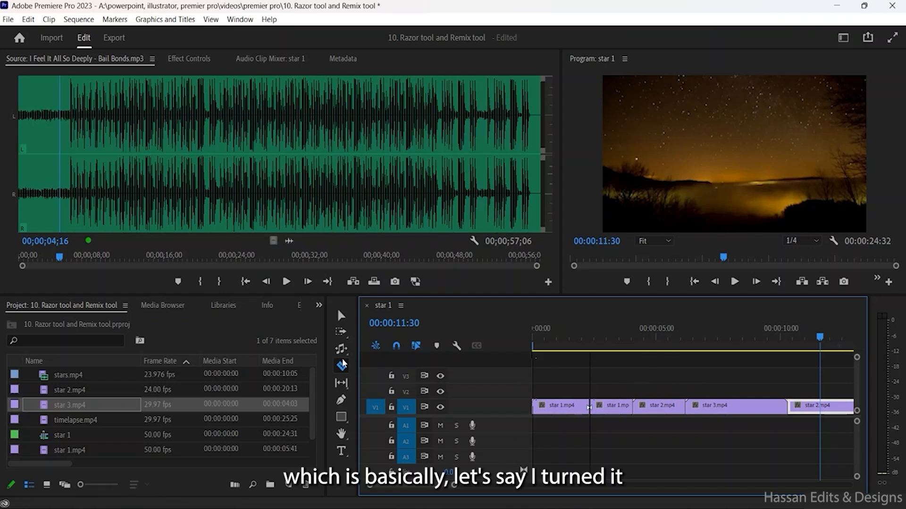
- Undo the latest cut in star 1.mp4 and the move of star 3.mp4 down to V1
key(ctrl+z)
key(ctrl+z)
key(ctrl+z)
key(ctrl+z)
key(ctrl+z)
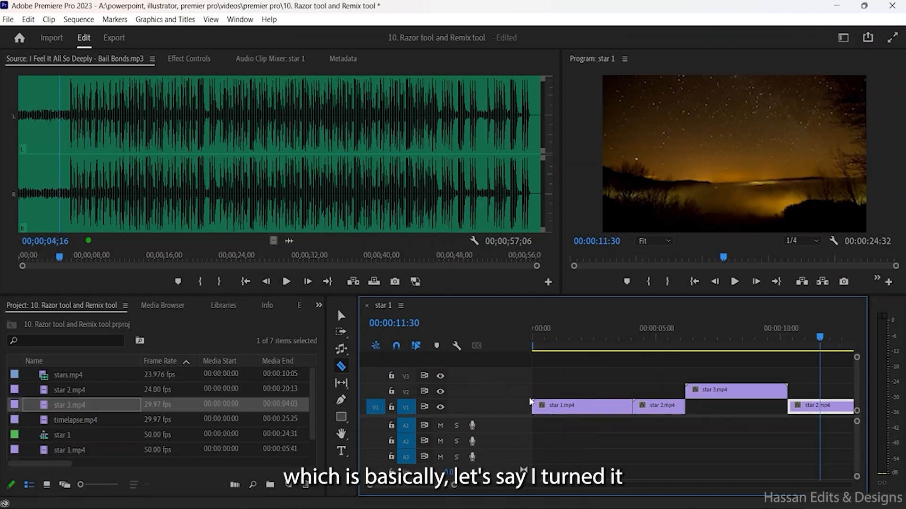
- Undo the remaining Razor cuts and clip edits, and redo the placement of star 3.mp4 on V2
key(ctrl+z)
key(ctrl+z)
key(ctrl+z)
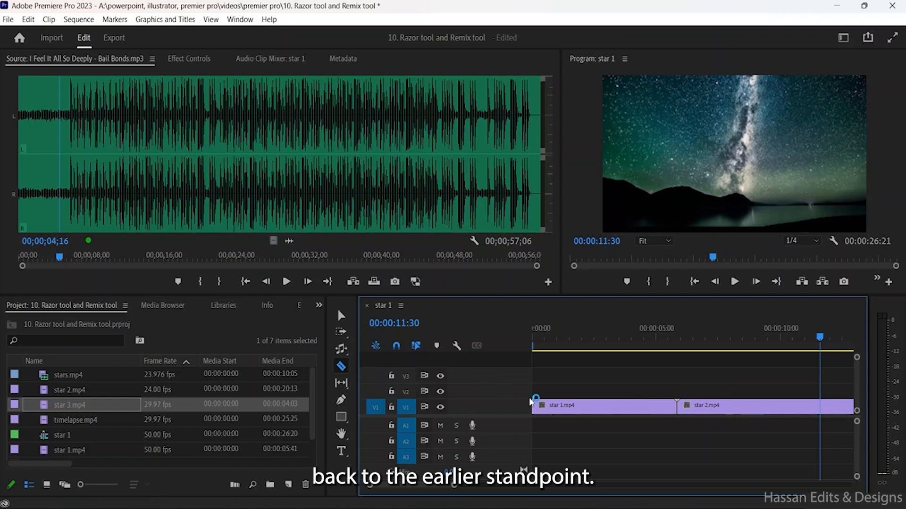
key(ctrl+shift+z)
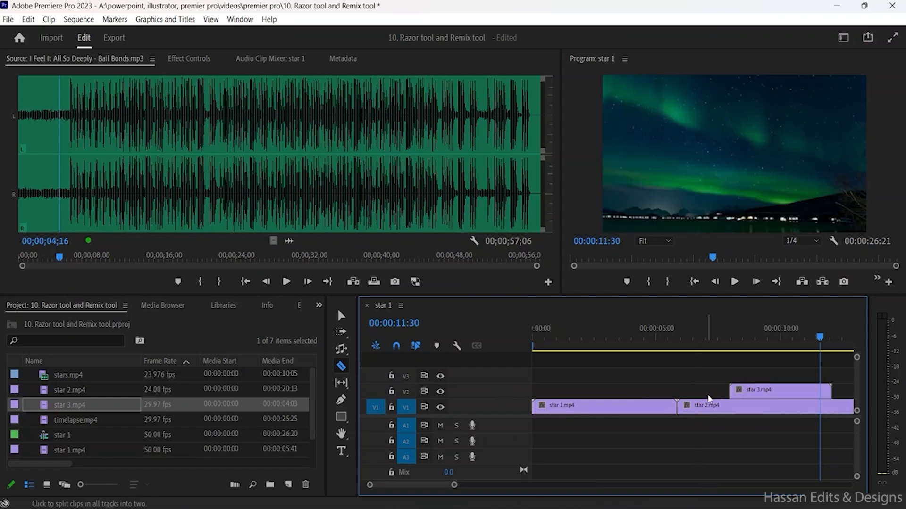
- Try splitting star 3.mp4 and star 2.mp4 one at a time at the same point with the Razor tool, and undo the cuts
scroll(701, 394, down, 2)
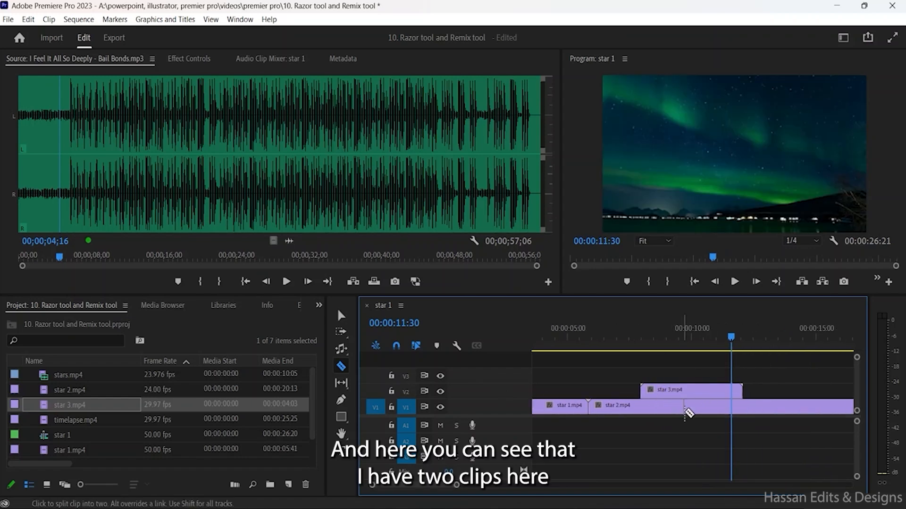
click(655, 390)
click(657, 407)
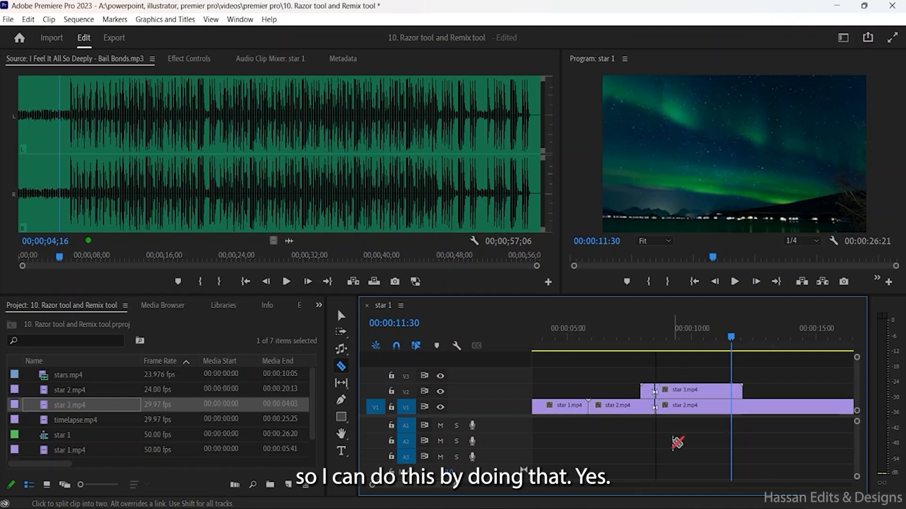
click(743, 408)
scroll(678, 398, up, 1)
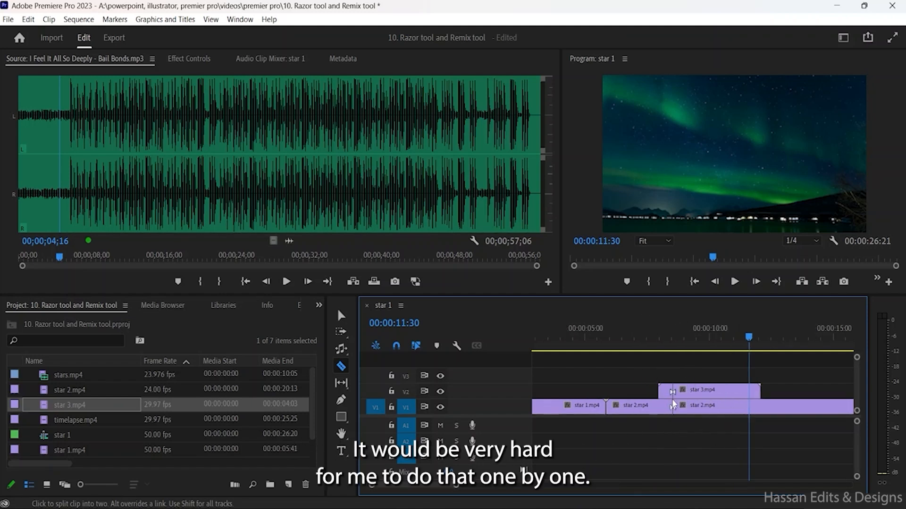
scroll(675, 398, down, 1)
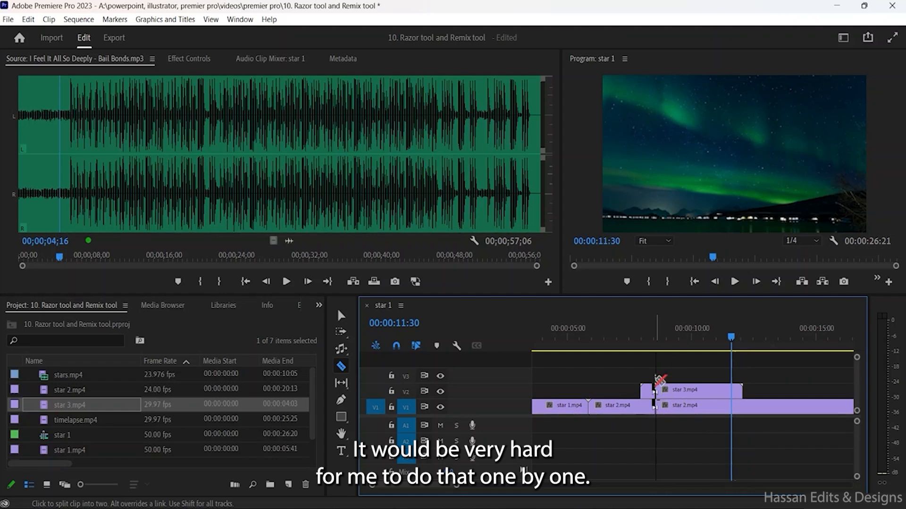
key(ctrl+z)
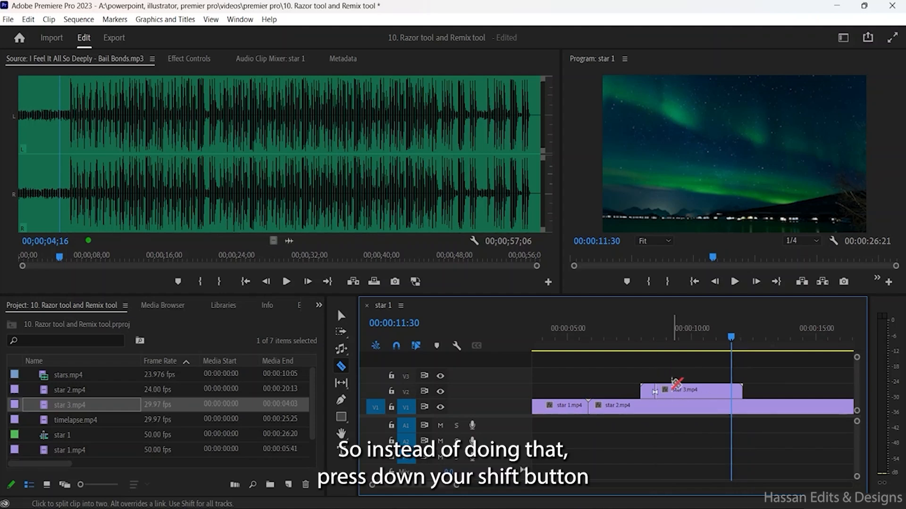
- Split star 3.mp4 and star 2.mp4 with one all-tracks Razor cut just before 9 seconds
key(shift)
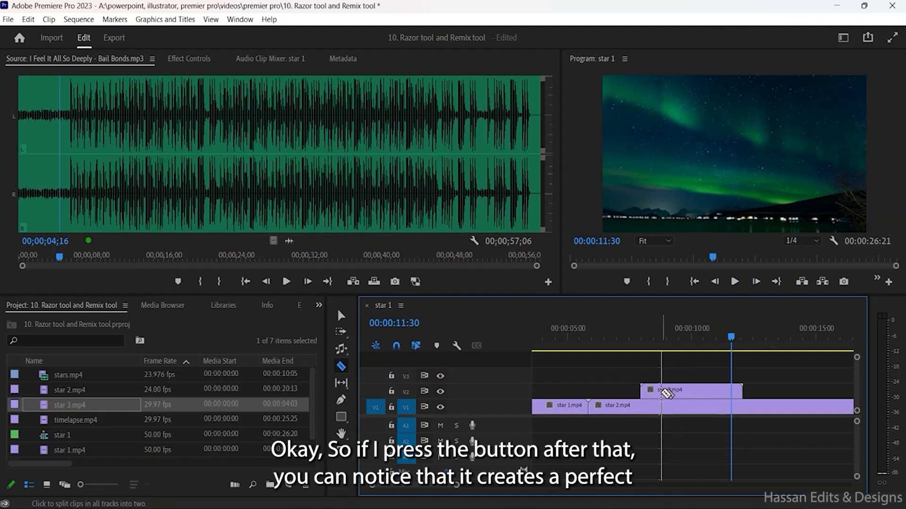
shift+click(662, 393)
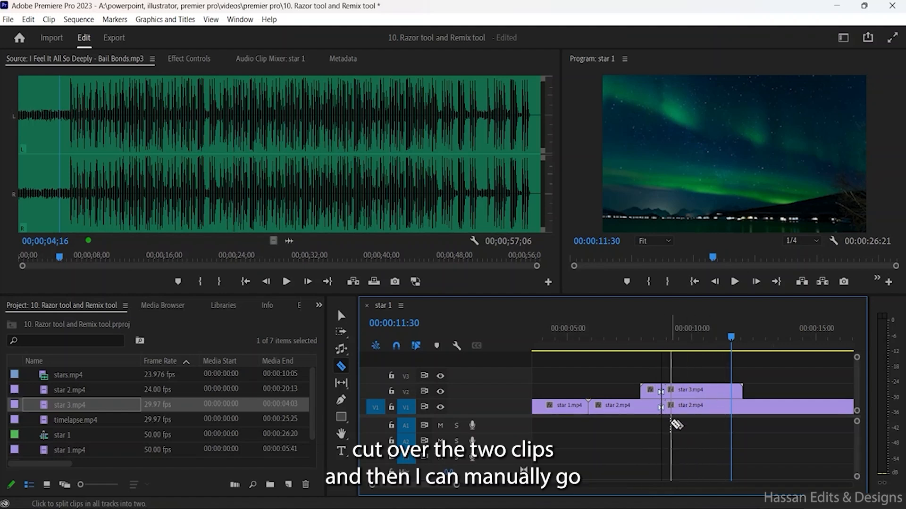
- Delete the star 3.mp4 and star 2.mp4 segments before the cut and move the remaining parts up against star 1.mp4
click(341, 315)
drag(610, 381, 641, 433)
key(Delete)
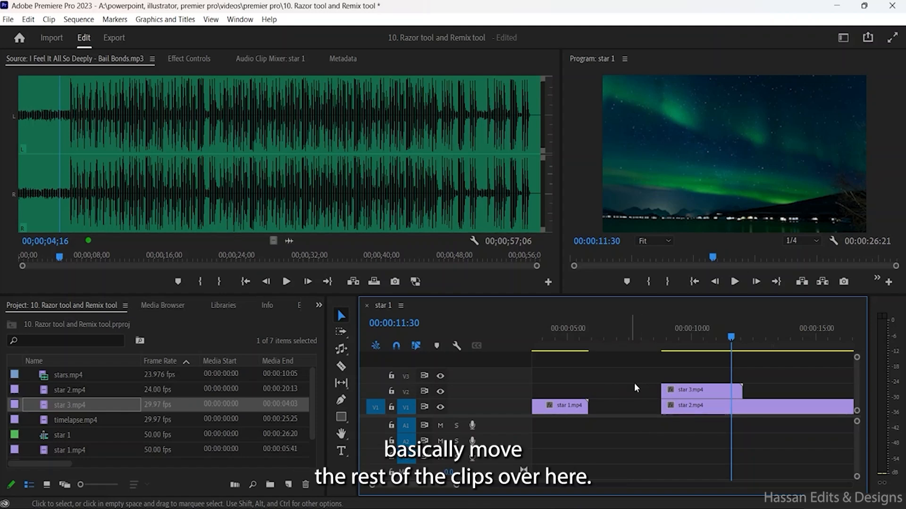
drag(690, 382, 637, 410)
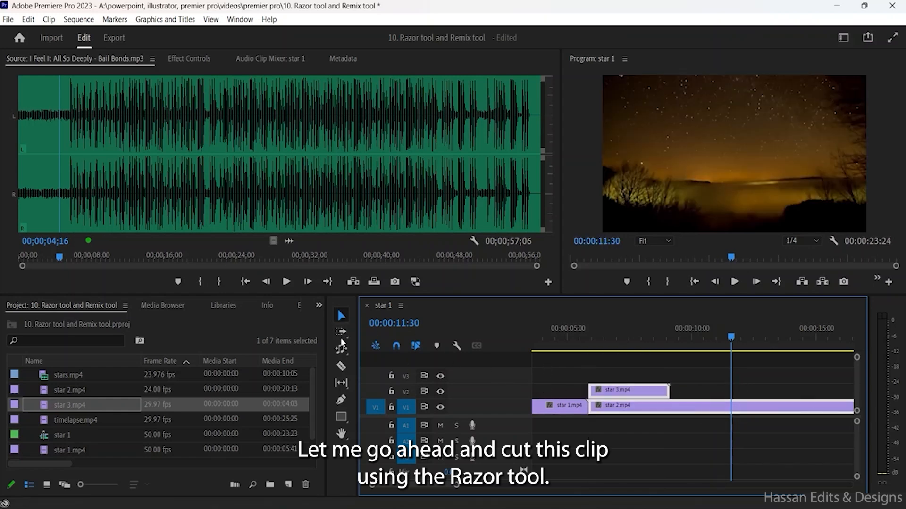
- Try separate Razor cuts at different points in star 3.mp4 and star 2.mp4, and undo them
click(343, 368)
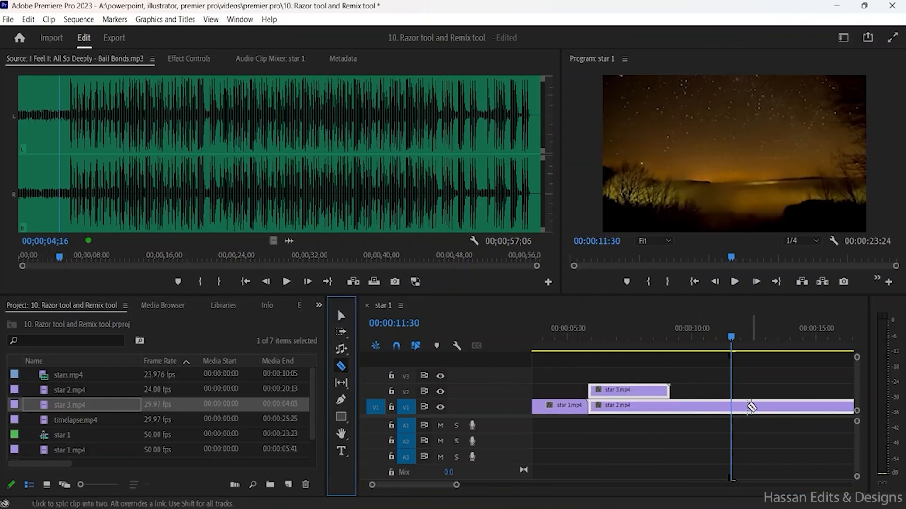
click(670, 407)
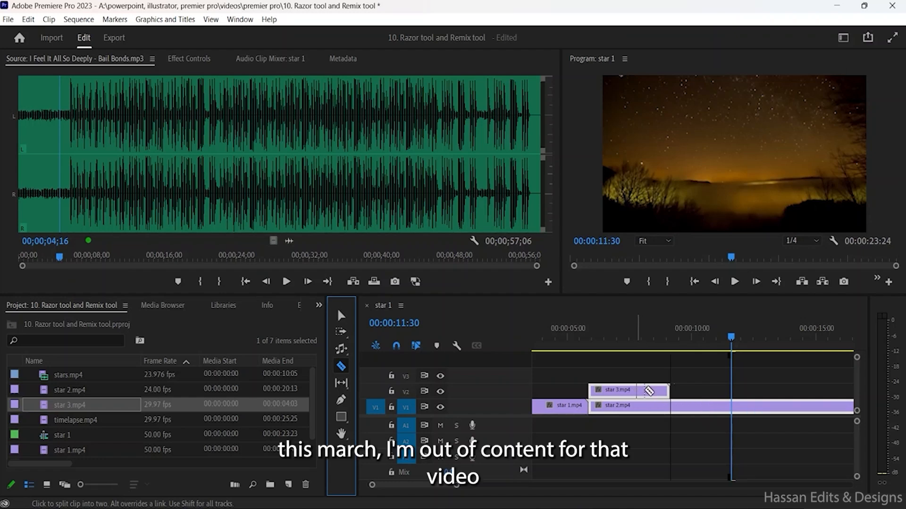
click(636, 389)
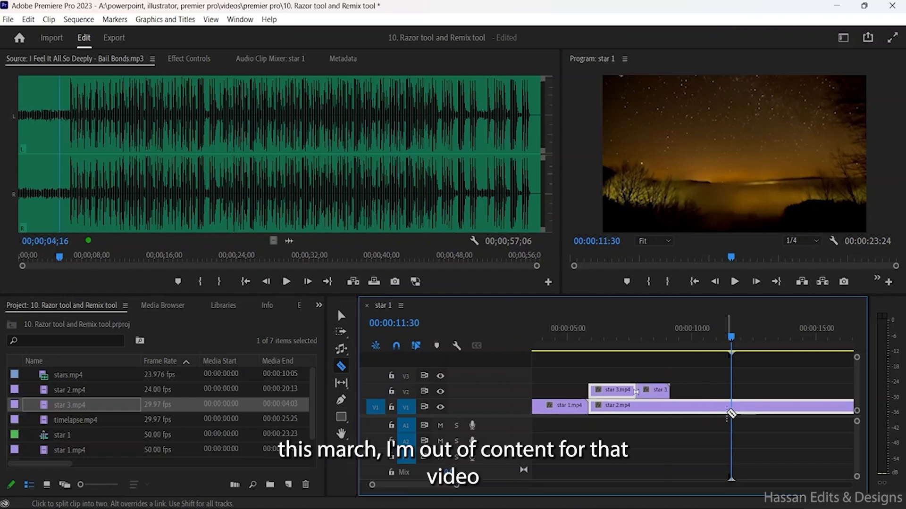
click(679, 407)
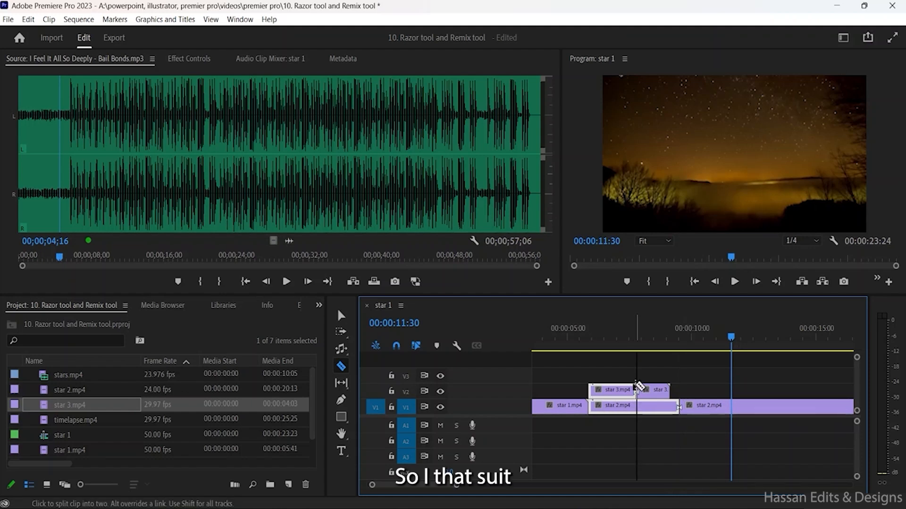
key(ctrl+z)
key(ctrl+z)
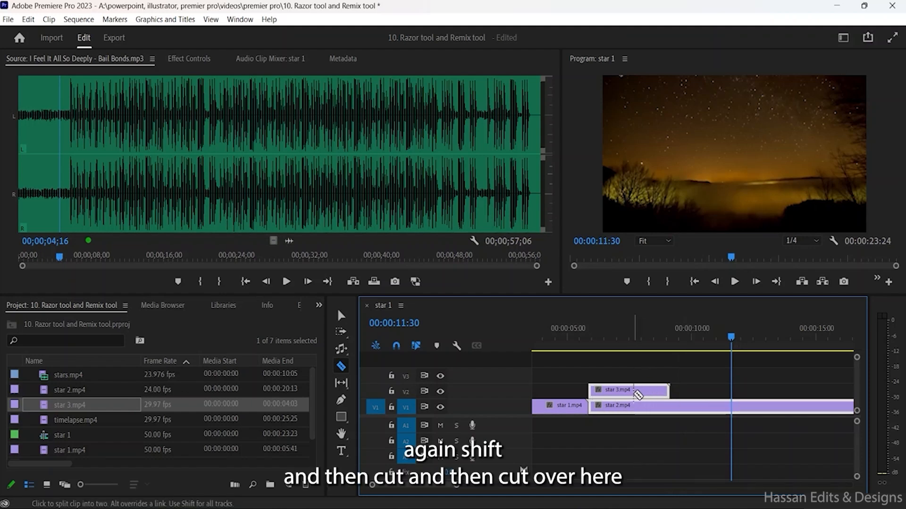
- Make all-tracks Razor cuts through star 3.mp4 and star 2.mp4 at about 7.7 seconds and at the end of star 3.mp4
shift+click(634, 393)
shift+click(671, 406)
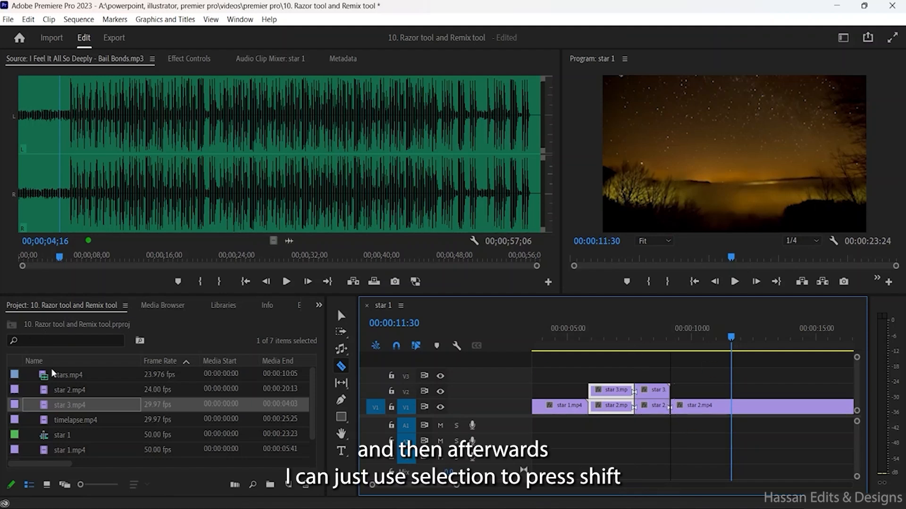
- Delete the second star 3.mp4 segment together with the first and last star 2.mp4 segments
click(341, 315)
click(657, 394)
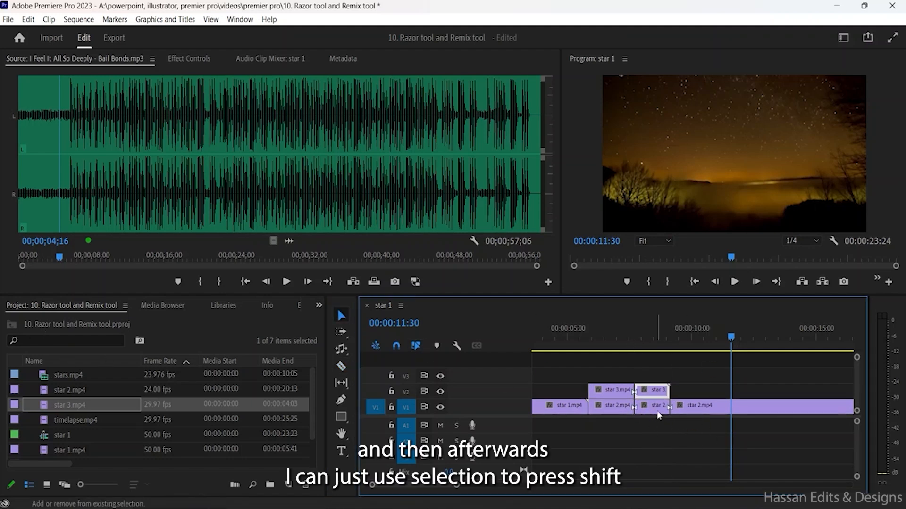
shift+click(611, 407)
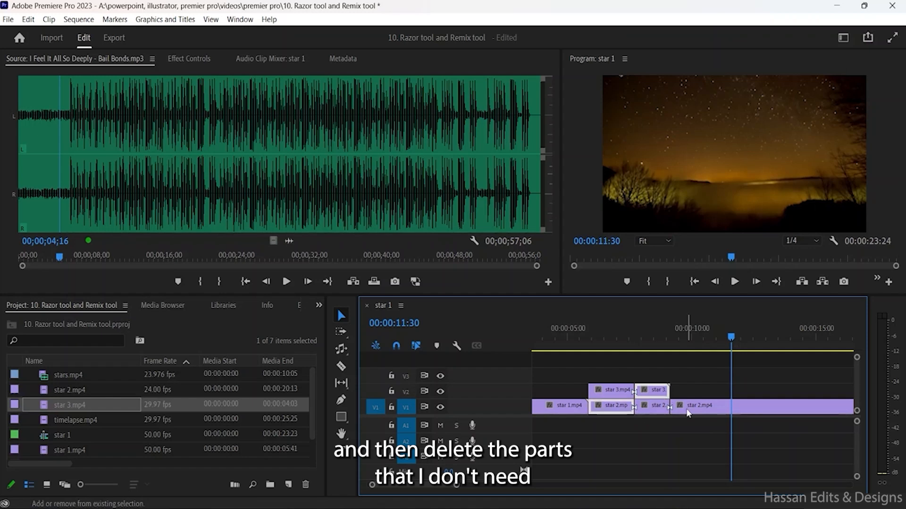
shift+click(703, 407)
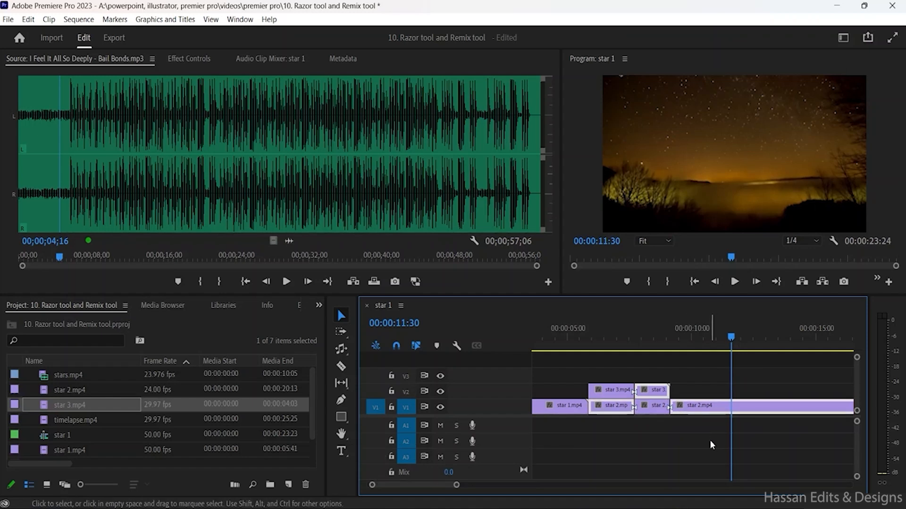
key(Delete)
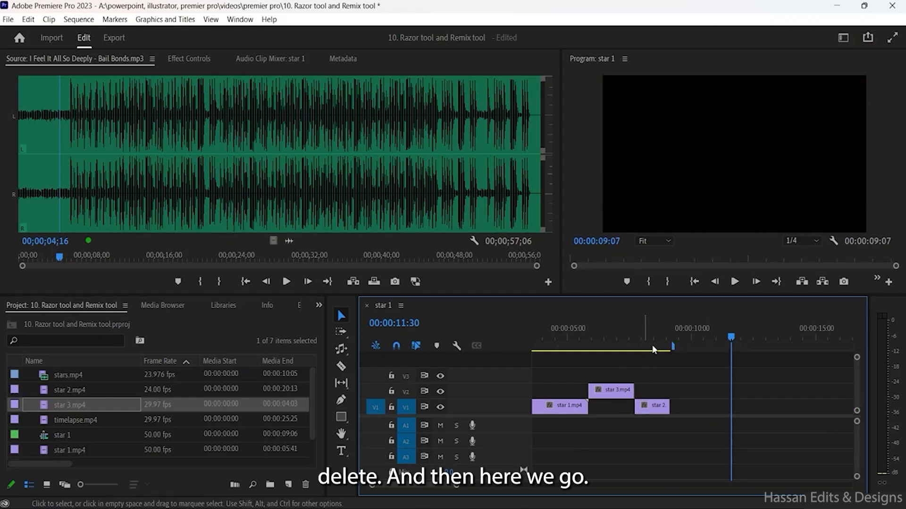
- Return the playhead to the sequence start and split star 1.mp4 at about 3.4 seconds with the Razor tool
drag(731, 337, 552, 332)
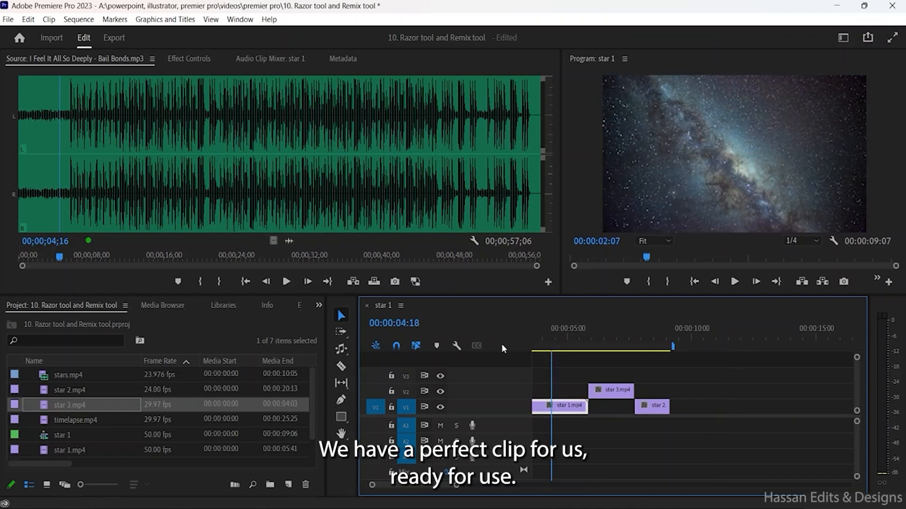
key(Home)
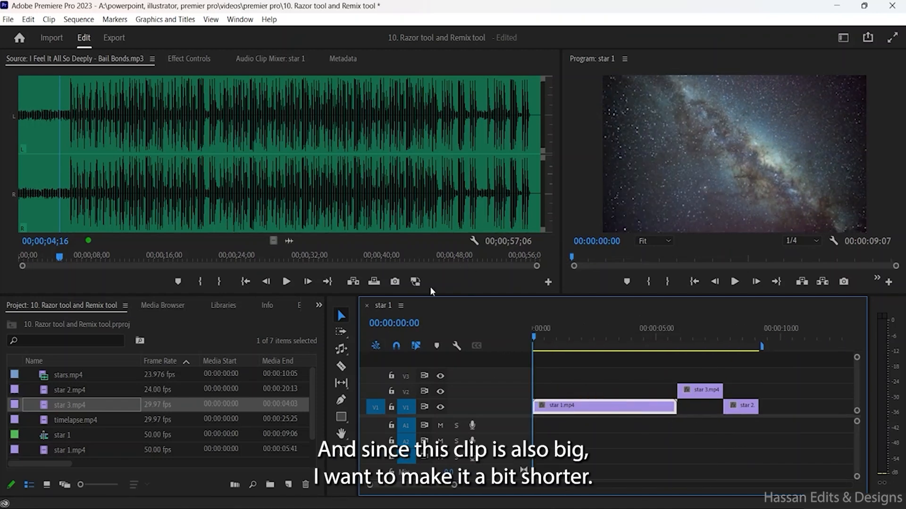
click(341, 367)
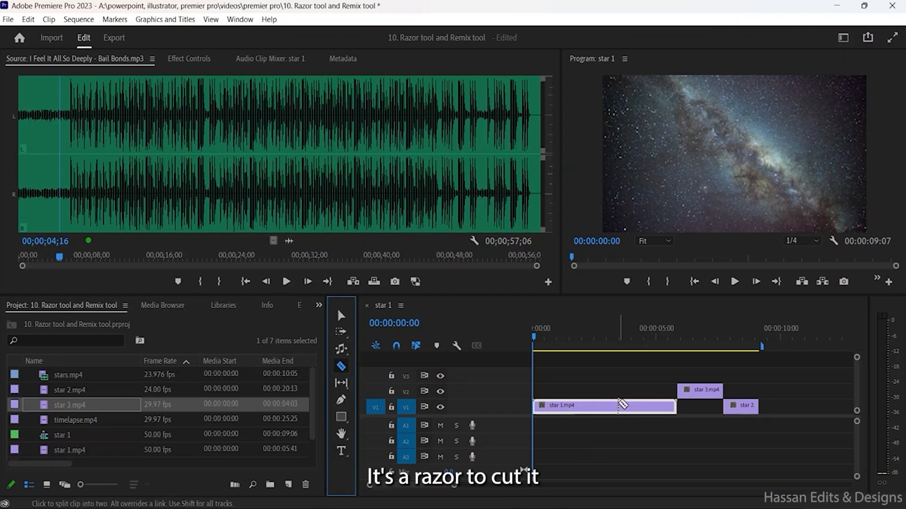
click(617, 406)
- Try a ripple delete of the first star 1.mp4 segment, and undo it
click(341, 315)
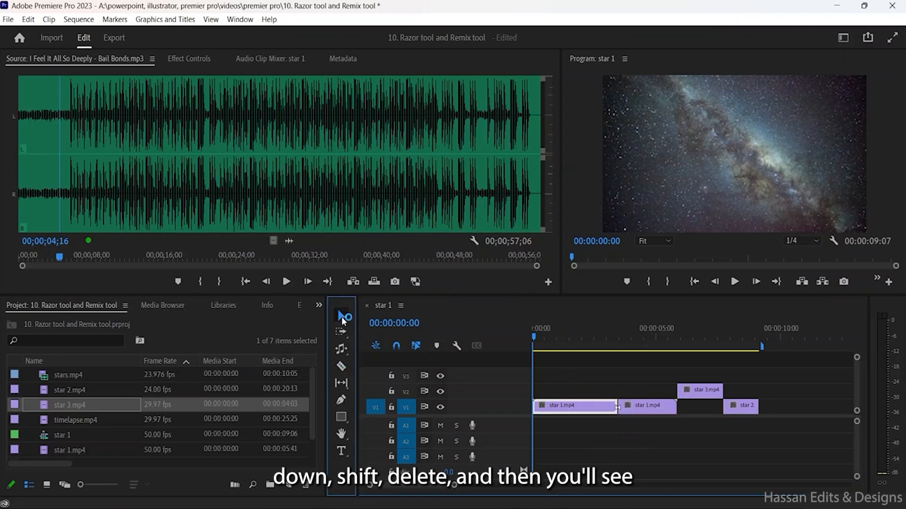
click(608, 427)
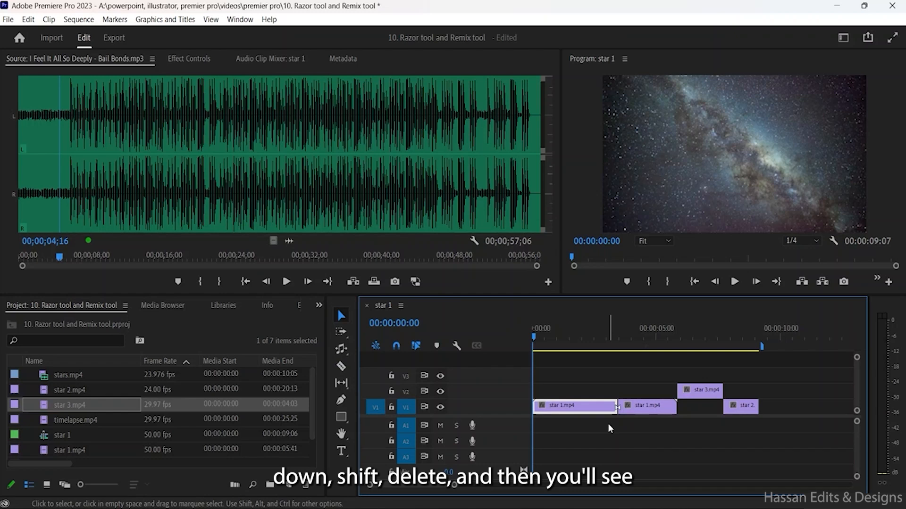
key(shift)
key(shift+Delete)
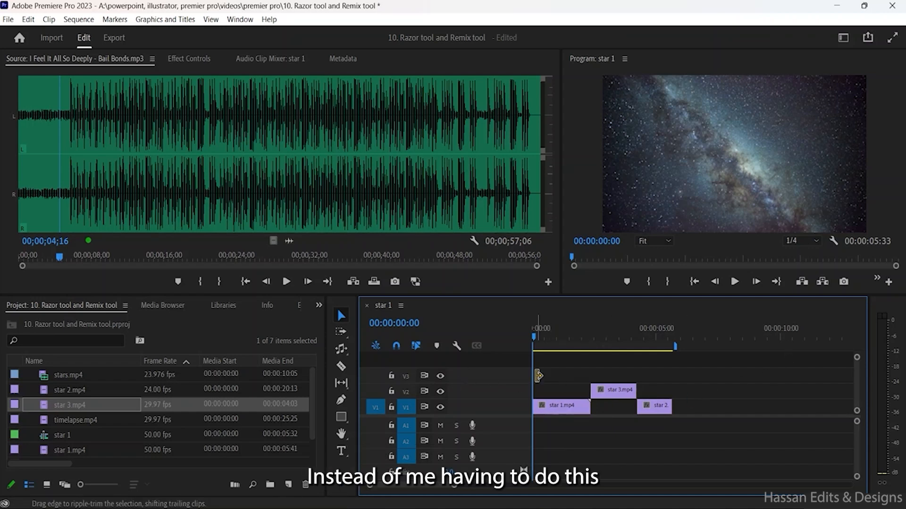
key(ctrl+z)
- Try deleting the first star 1.mp4 segment and moving all remaining clips to the sequence start, and undo both changes
click(592, 410)
key(Delete)
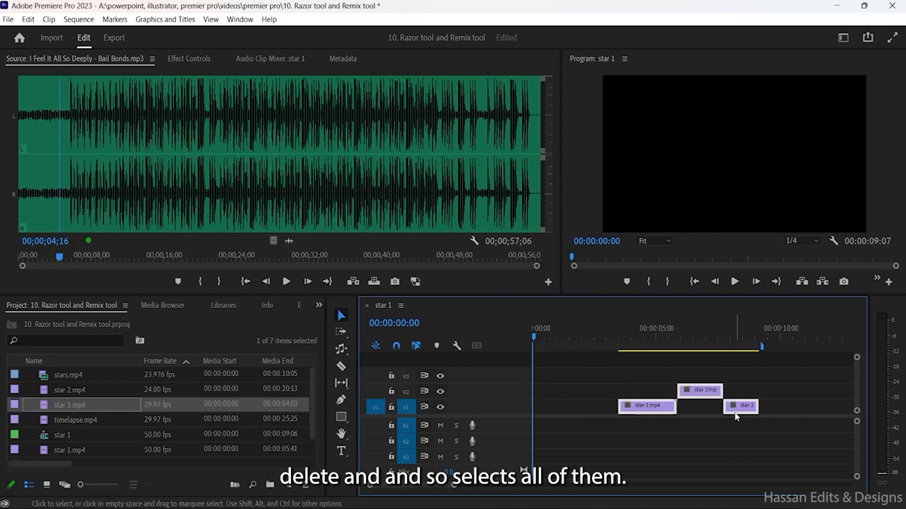
drag(736, 409, 625, 411)
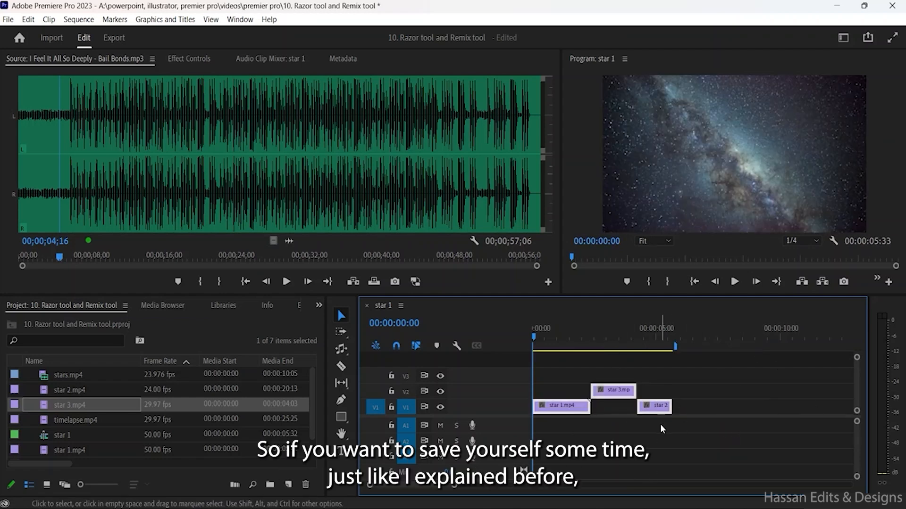
key(ctrl+z)
key(ctrl+z)
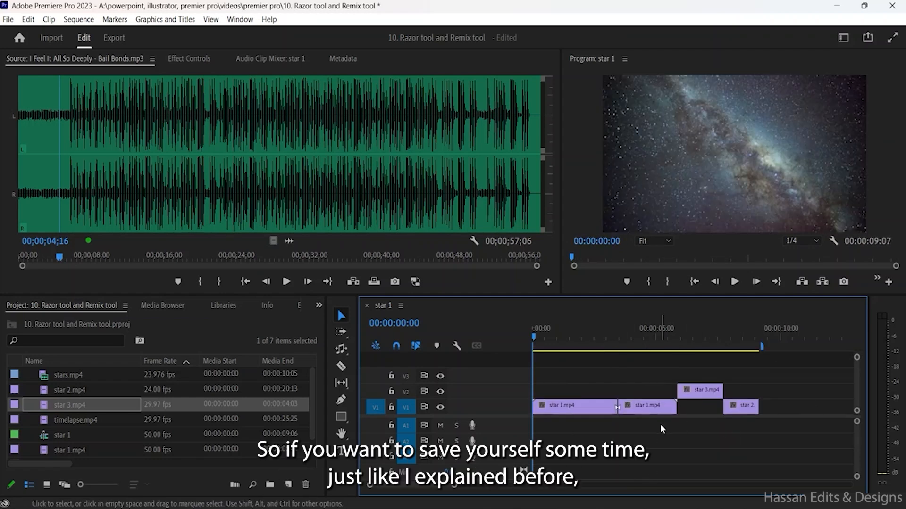
- Ripple delete the first star 1.mp4 segment to close its gap in the sequence
click(589, 410)
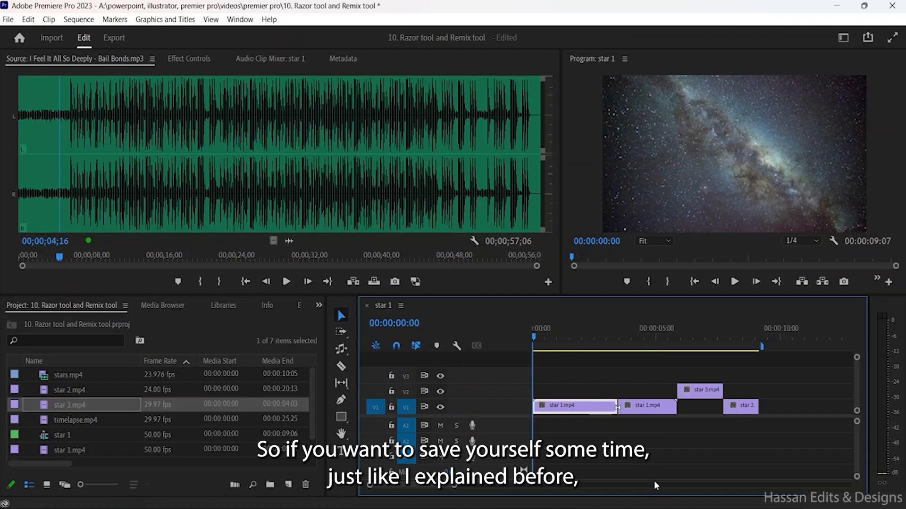
key(shift+Delete)
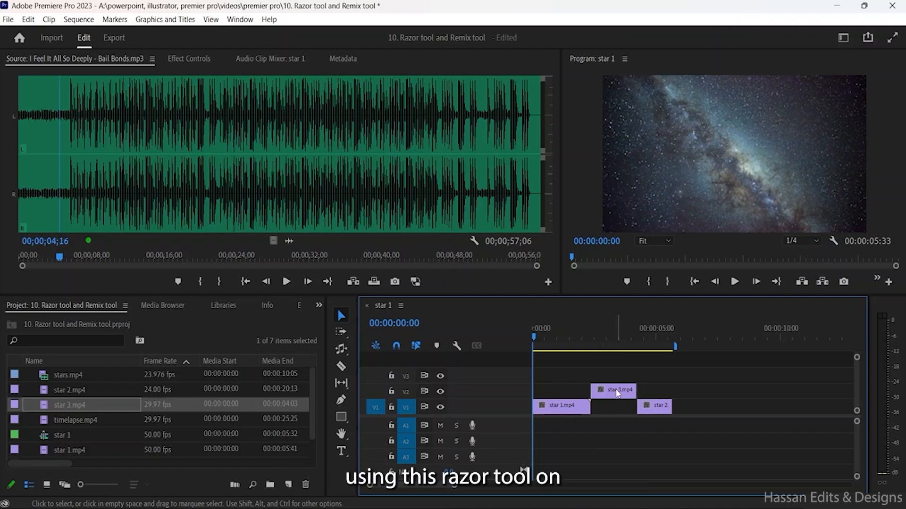
- Delete all the star clips from the sequence
click(86, 421)
drag(533, 383, 673, 429)
key(Delete)
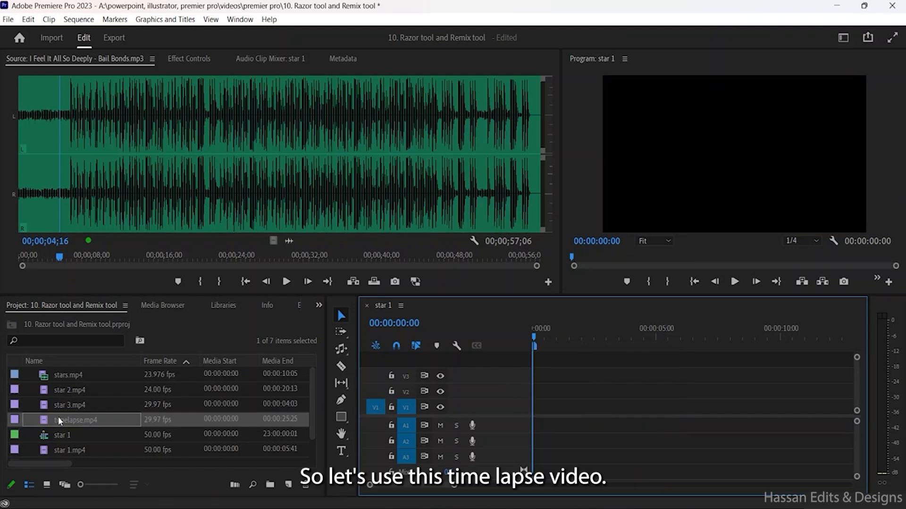
- Place timelapse.mp4 on V1 at the start of the sequence
drag(92, 423, 535, 408)
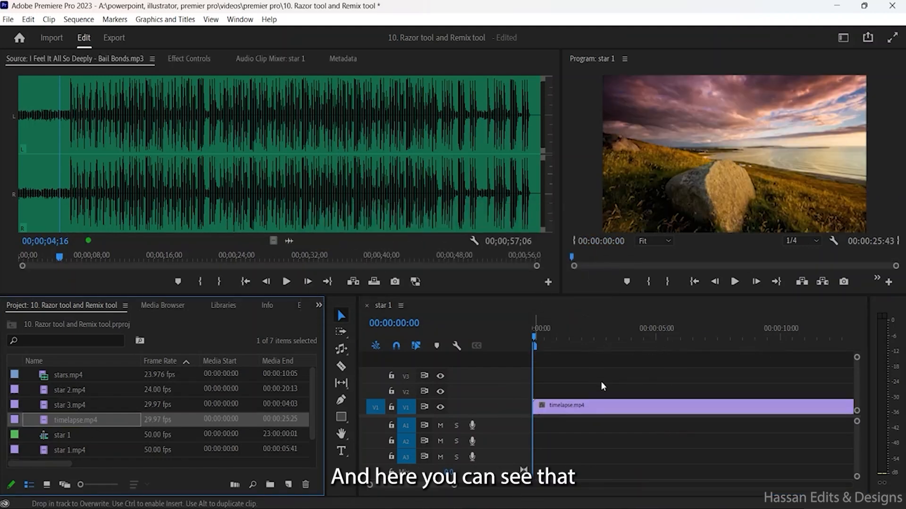
click(613, 367)
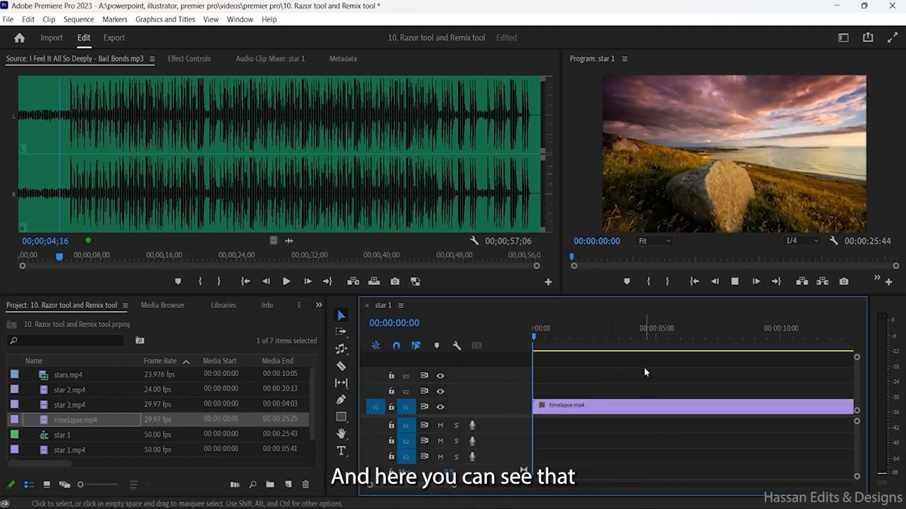
- Preview timelapse.mp4 at 1/2 playback resolution and return the playhead to the sequence start
key(space)
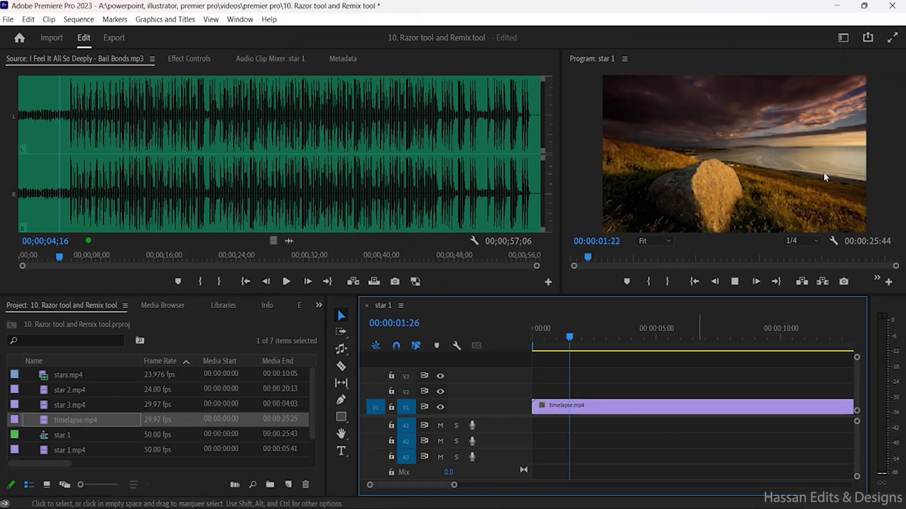
click(815, 241)
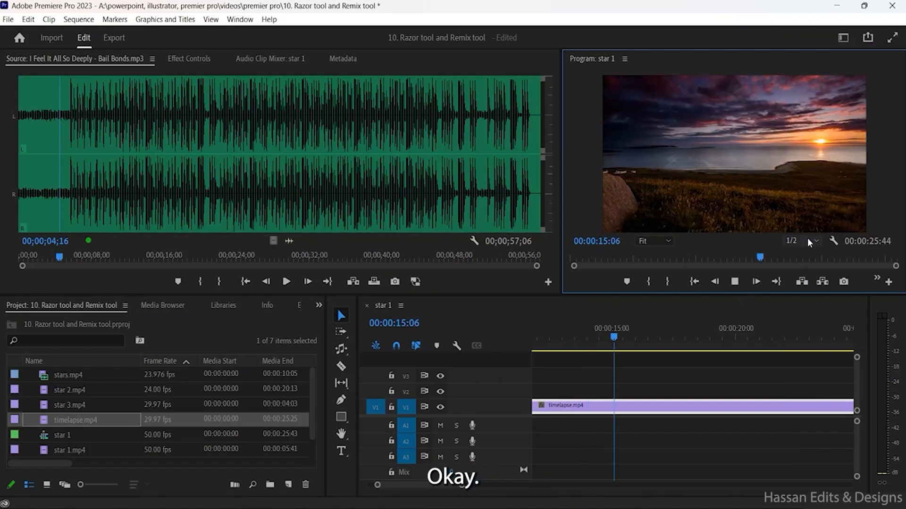
click(494, 347)
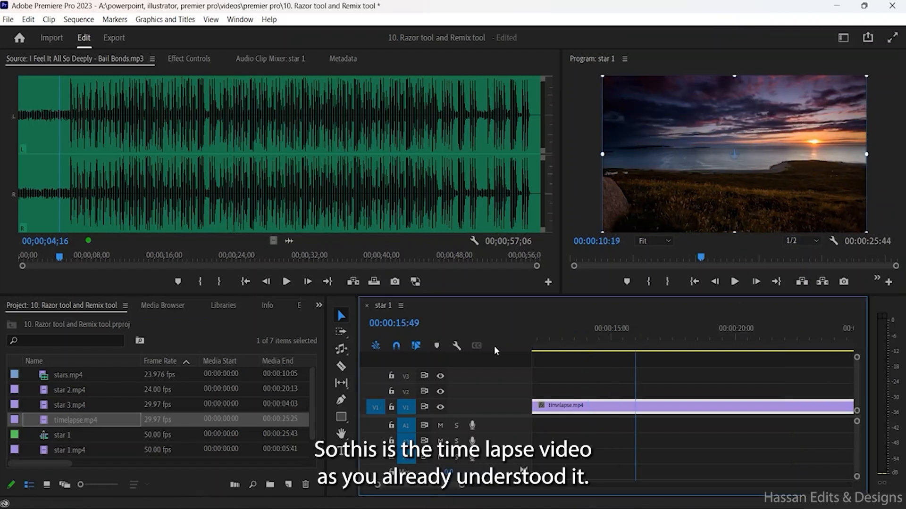
key(Up)
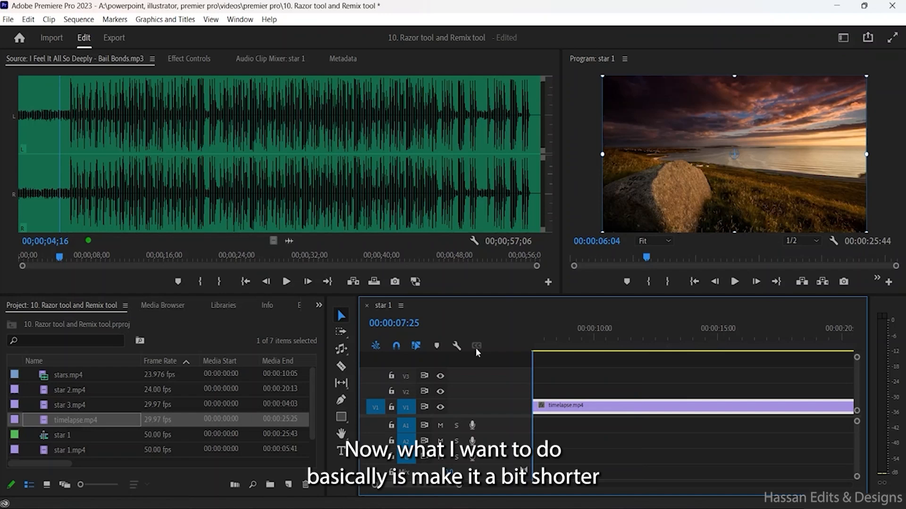
key(Home)
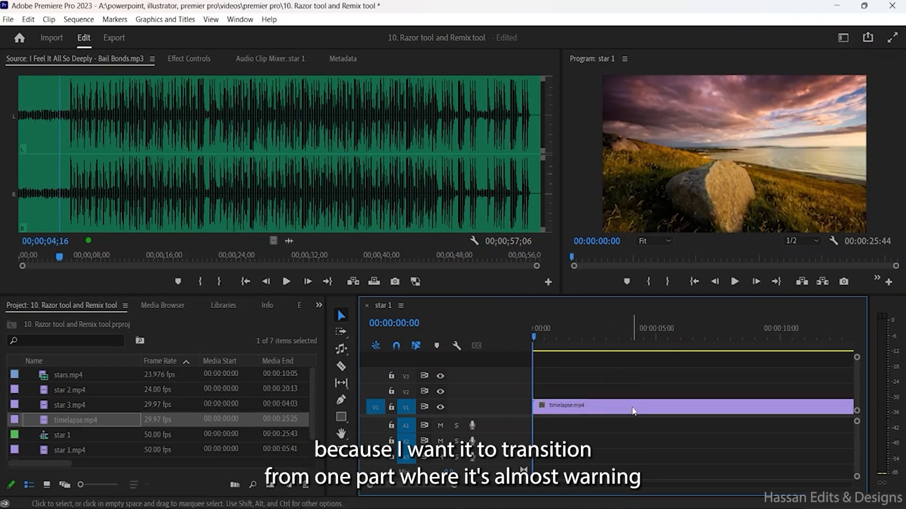
- Split timelapse.mp4 on V1 at 00:00:12:42, where the sunset appears
click(686, 407)
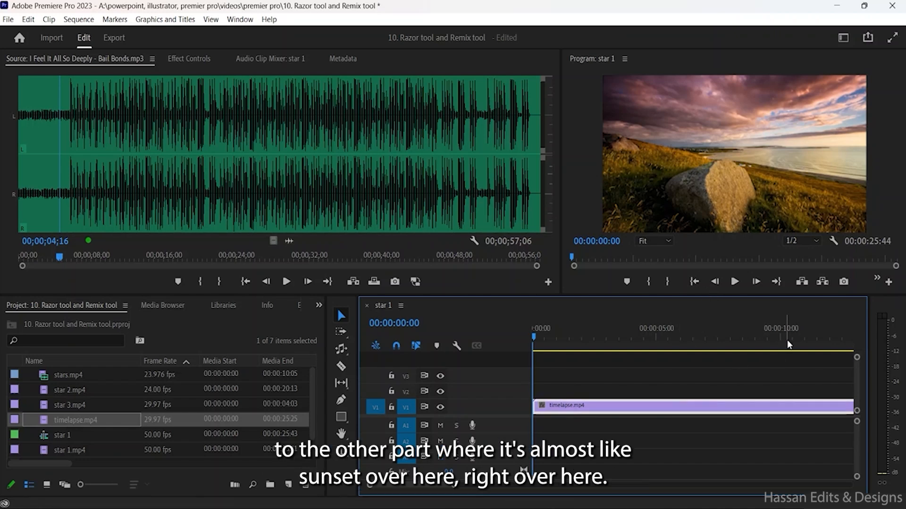
mouse_move(845, 337)
mouse_down()
mouse_move(857, 338)
mouse_move(845, 338)
mouse_up()
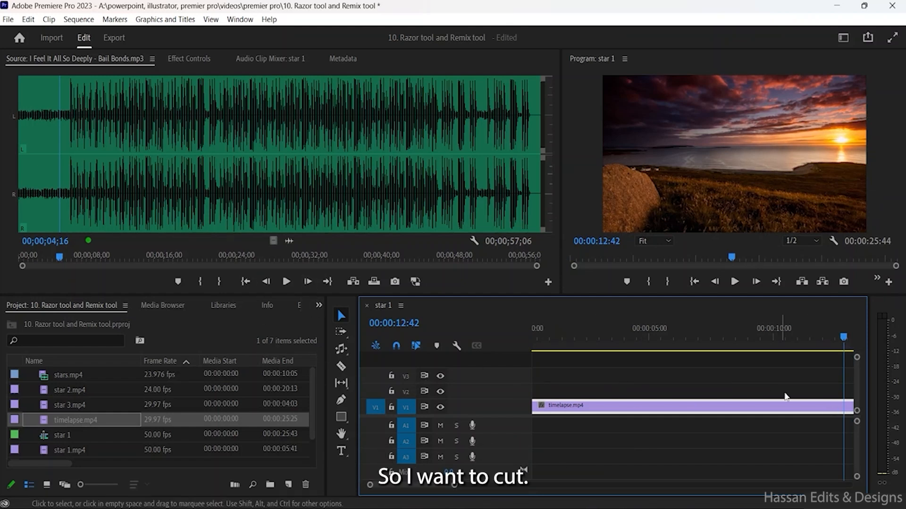
click(341, 366)
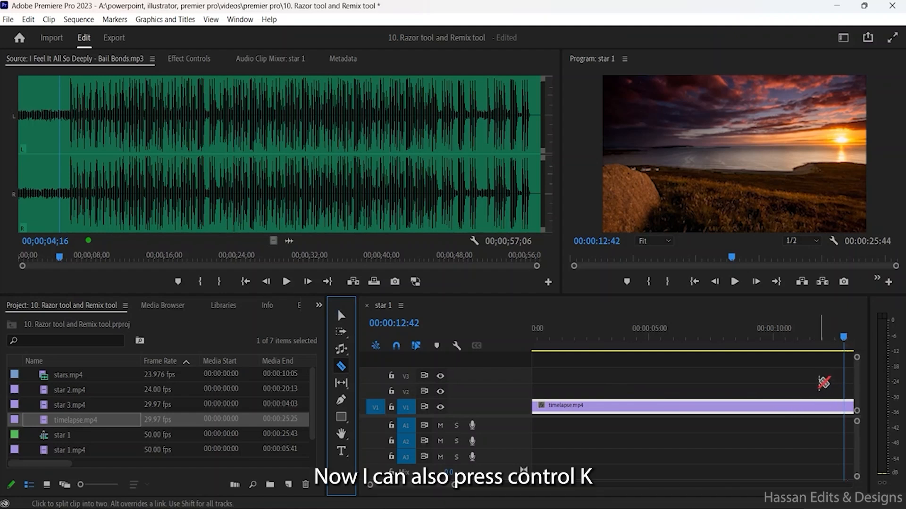
key(ctrl+k)
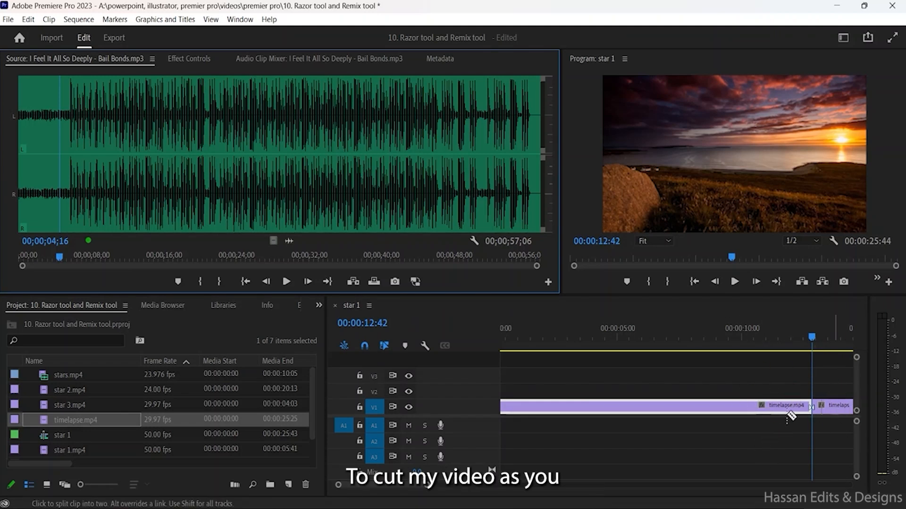
- Split the first timelapse.mp4 segment on V1 at 00:00:02:20
scroll(822, 438, down, 3)
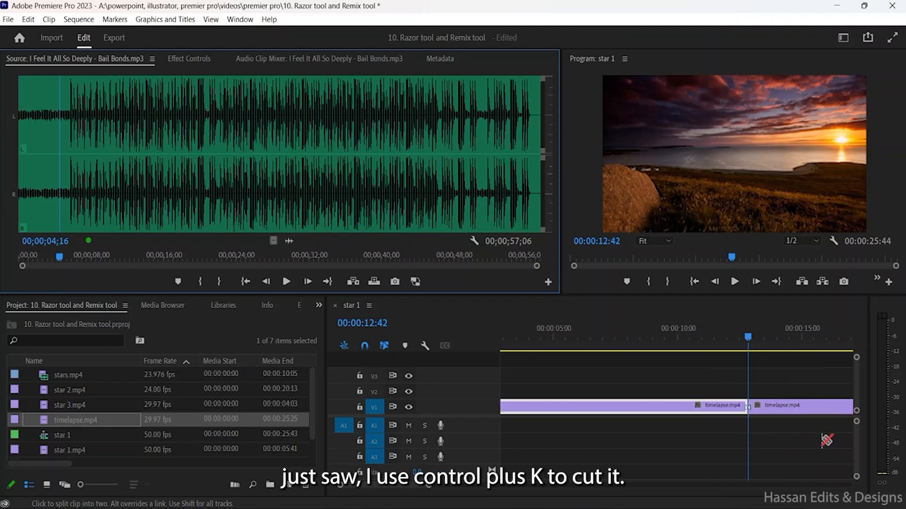
scroll(822, 438, up, 3)
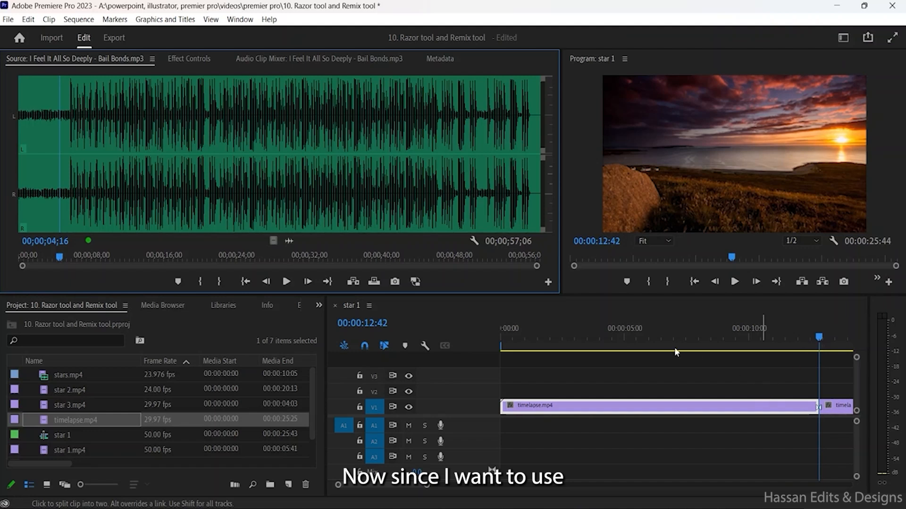
mouse_move(568, 341)
mouse_down()
mouse_move(553, 347)
mouse_move(559, 341)
mouse_up()
key(c)
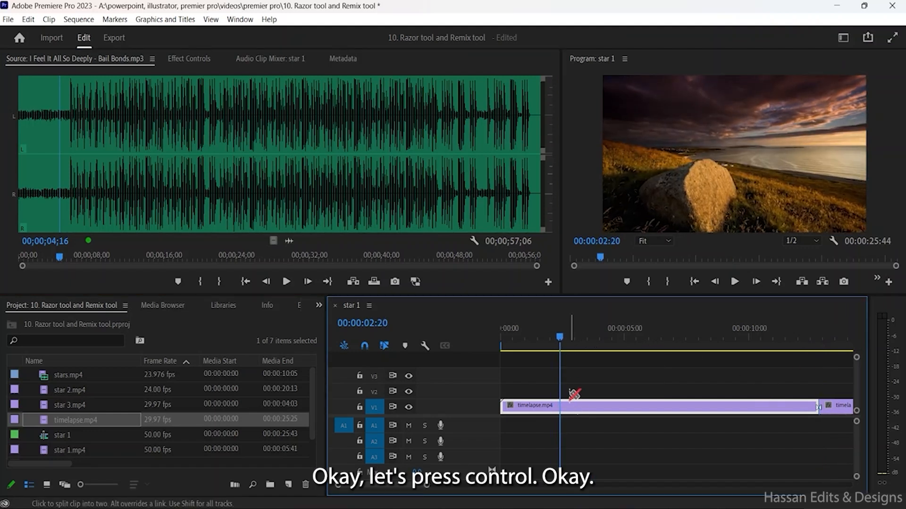
key(ctrl+k)
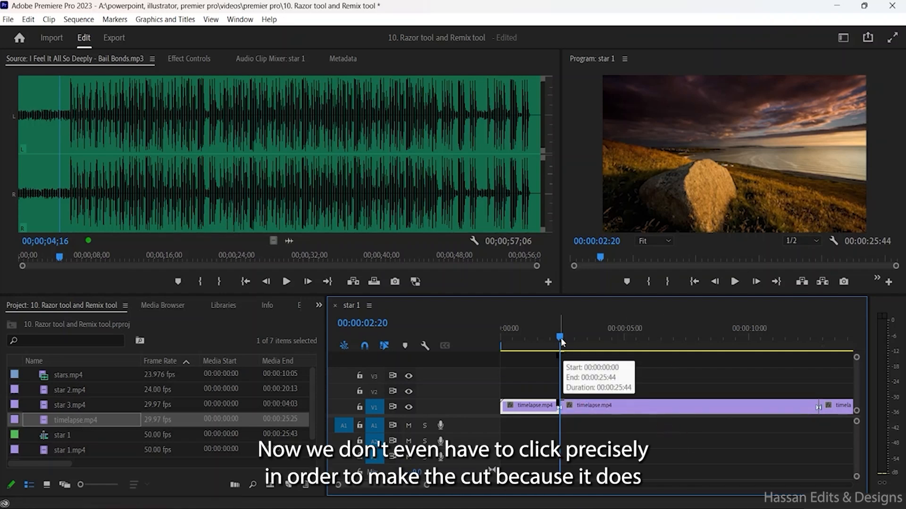
- Split the remaining part of timelapse.mp4 near the clip's end at 00:00:21:45
drag(641, 350, 789, 379)
key(ctrl+k)
scroll(782, 388, right, 3)
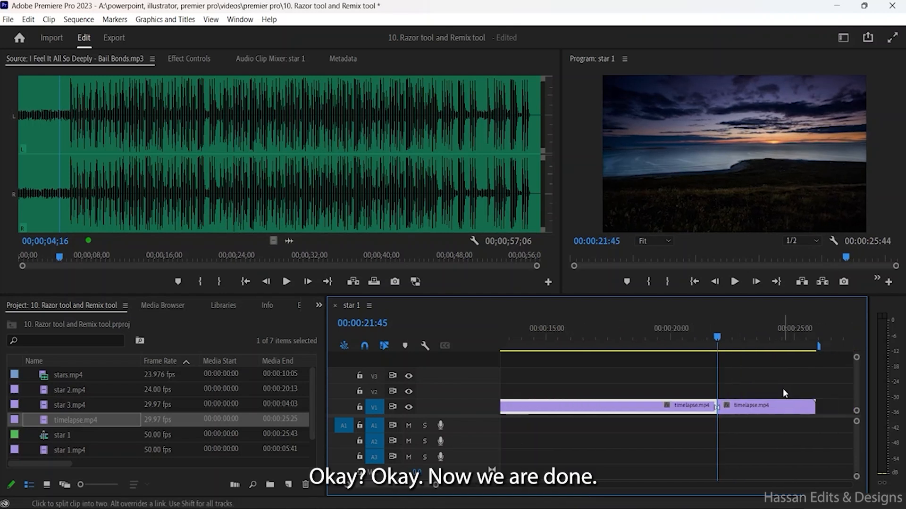
scroll(669, 409, left, 4)
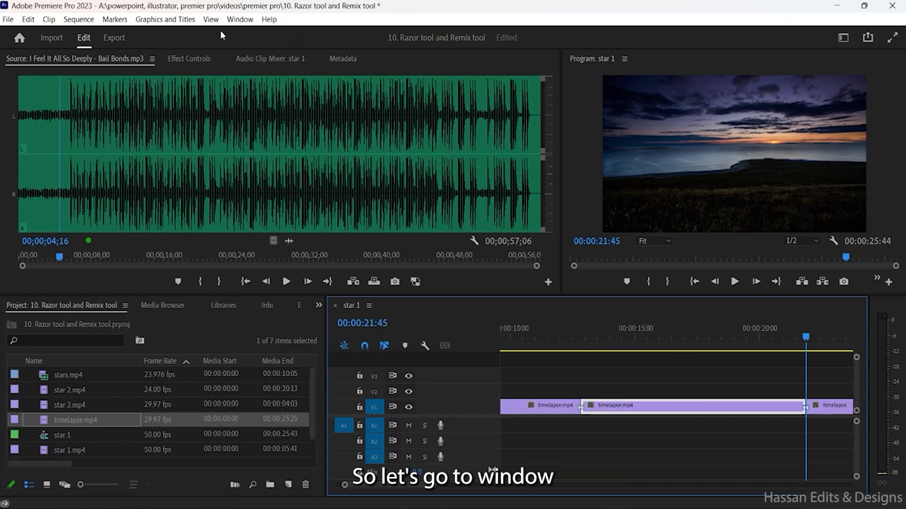
- Bring back the Tools panel and narrow it to a single column beside the timeline
click(239, 19)
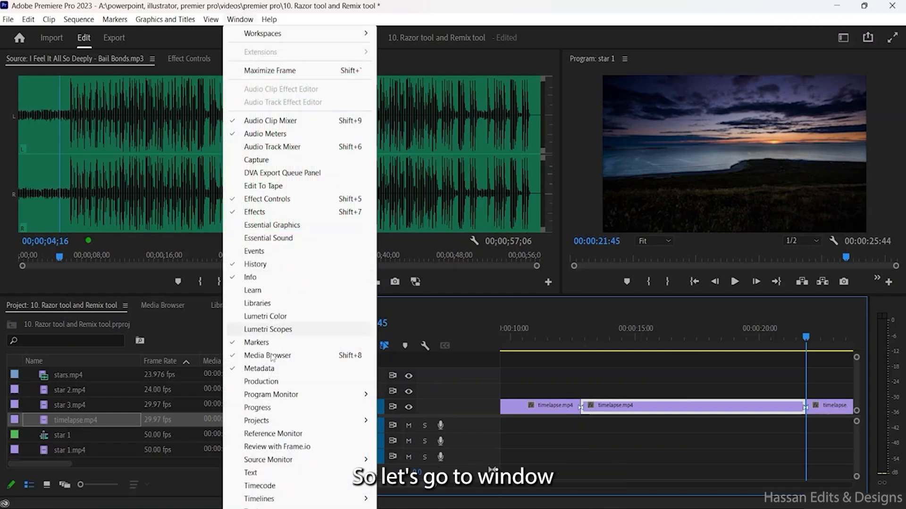
click(326, 508)
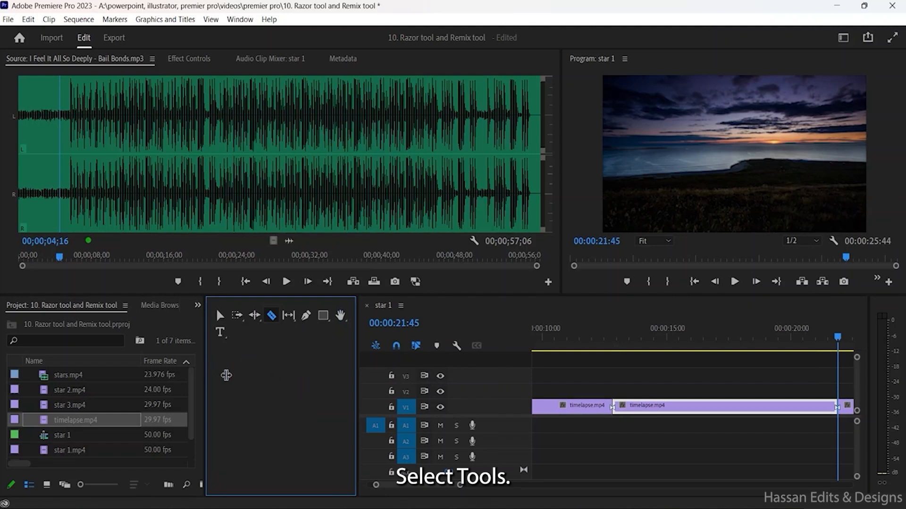
drag(205, 370, 335, 393)
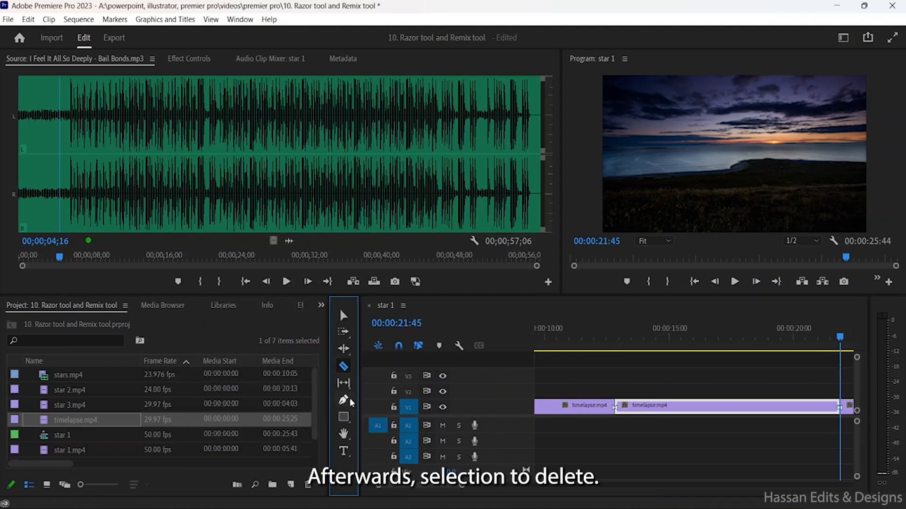
- Try deleting the timelapse.mp4 segment between 00:00:12:42 and 00:00:21:45 without closing the gap, and undo the deletion
click(344, 313)
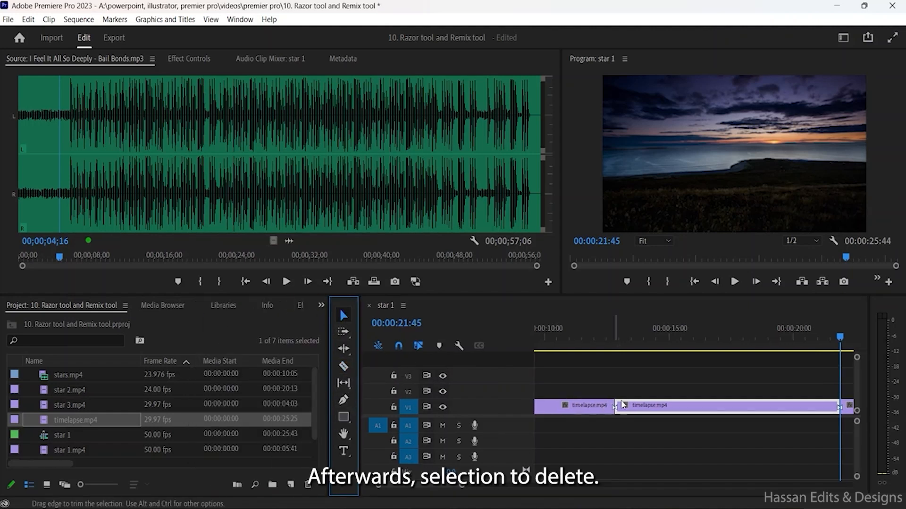
click(654, 414)
key(Delete)
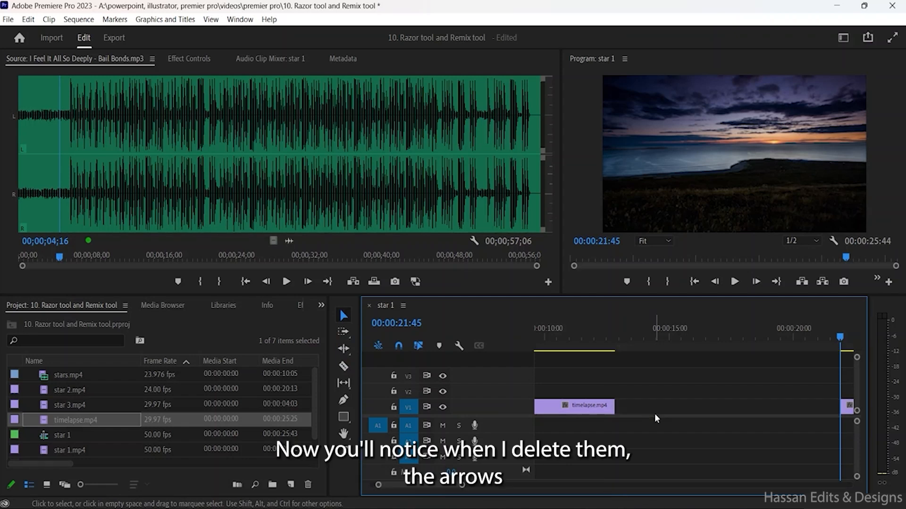
scroll(627, 412, right, 3)
scroll(627, 413, right, 1)
scroll(628, 412, left, 7)
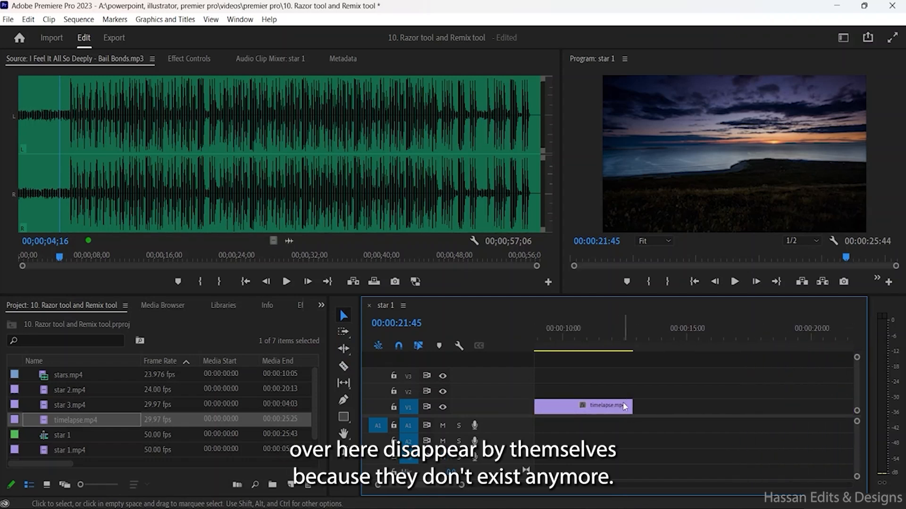
key(ctrl+z)
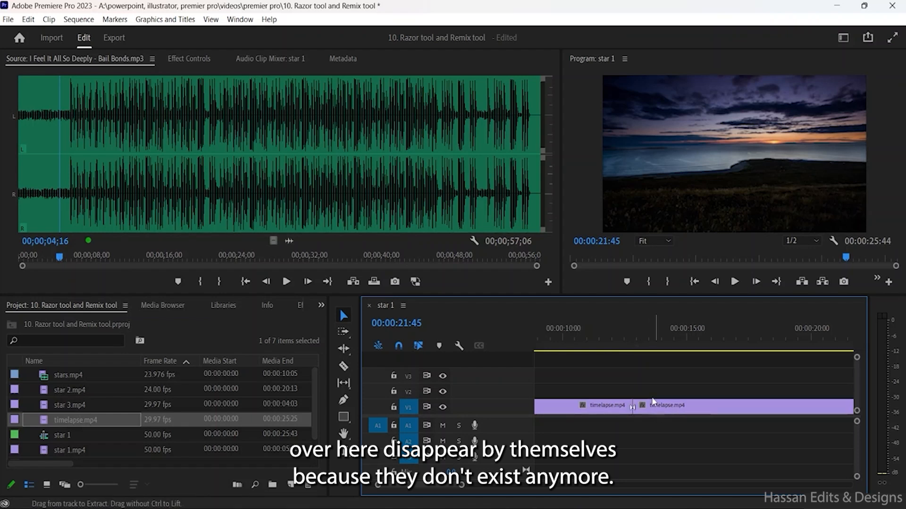
- Ripple delete the second timelapse.mp4 segment, between 00:00:02:20 and 00:00:12:42
scroll(642, 402, left, 5)
scroll(641, 402, left, 2)
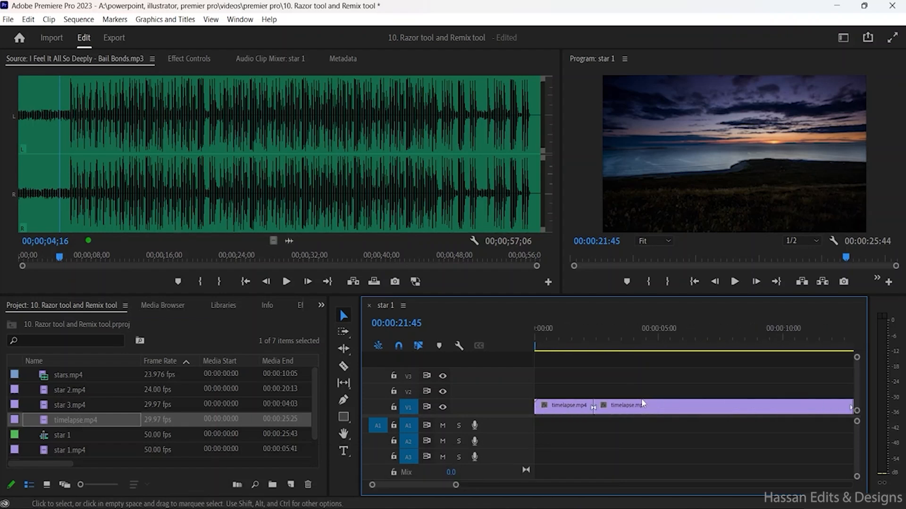
click(668, 410)
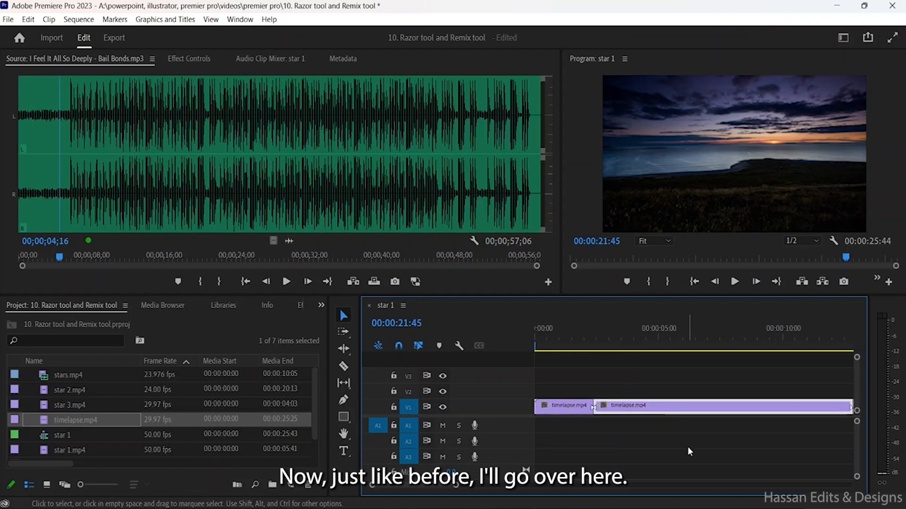
key(shift)
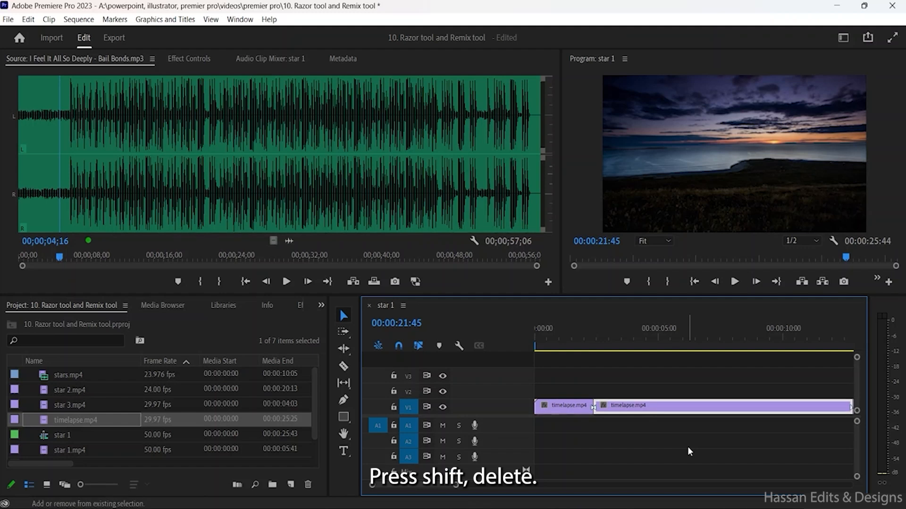
key(shift+Delete)
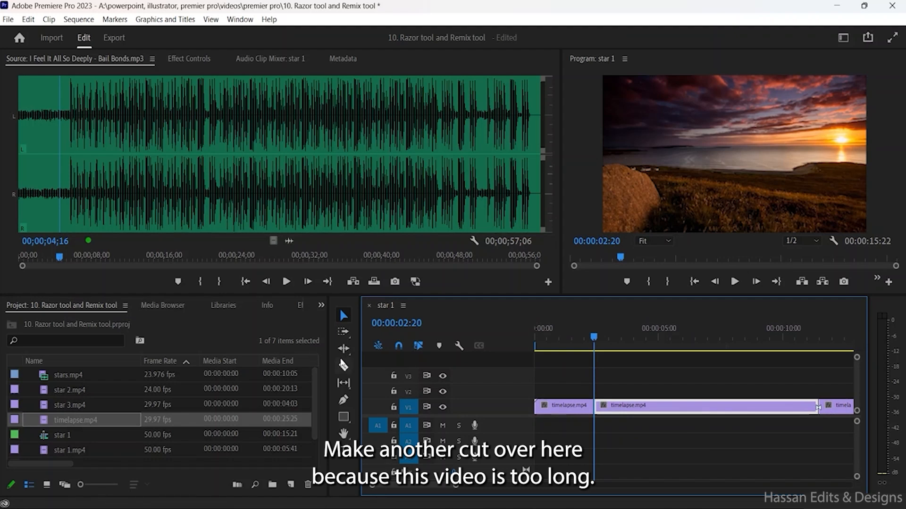
- Split the second timelapse.mp4 segment with the Razor tool at about 00:00:05:36 and ripple delete its latter part
click(344, 365)
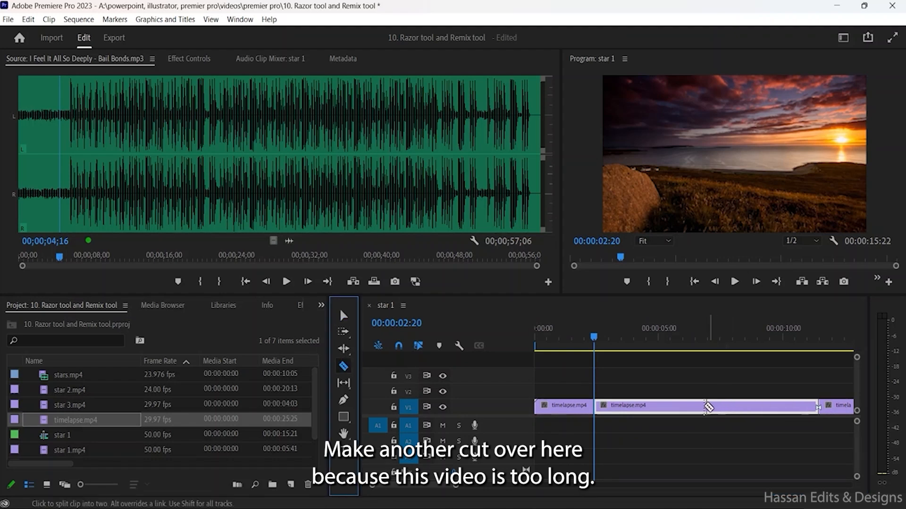
click(674, 406)
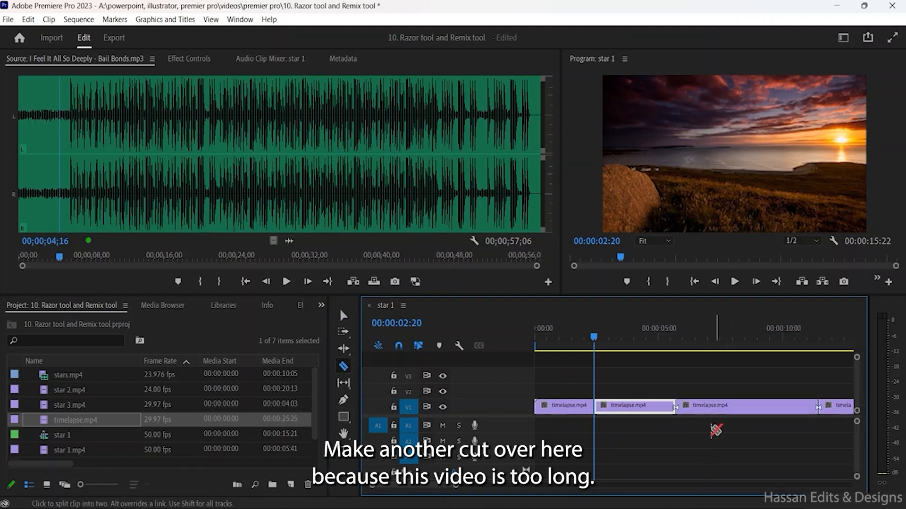
click(752, 410)
key(shift+Delete)
key(Down)
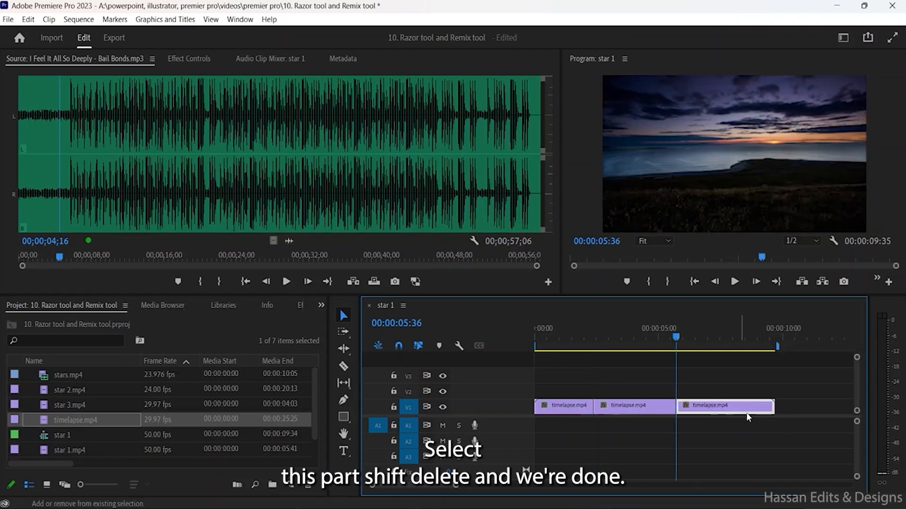
- Play the shortened timelapse from the sequence start to check its transitions, and return the playhead to the start
drag(678, 336, 522, 327)
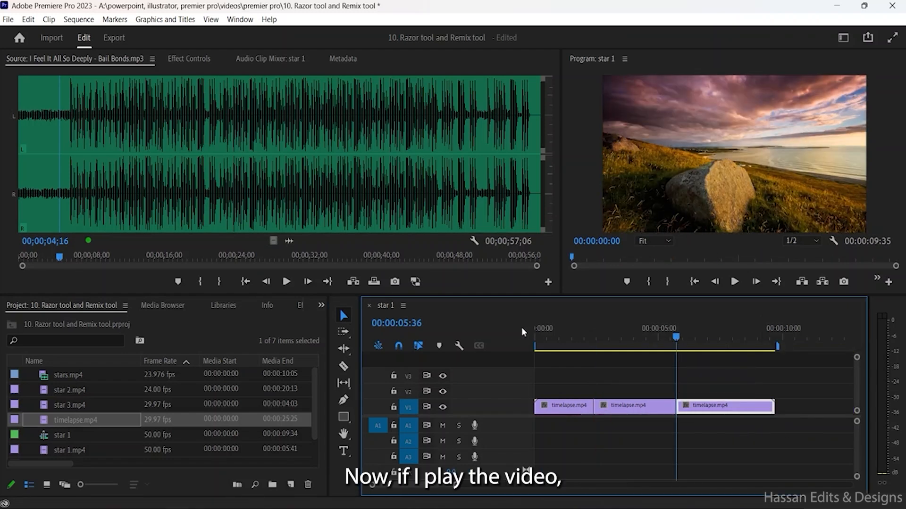
key(space)
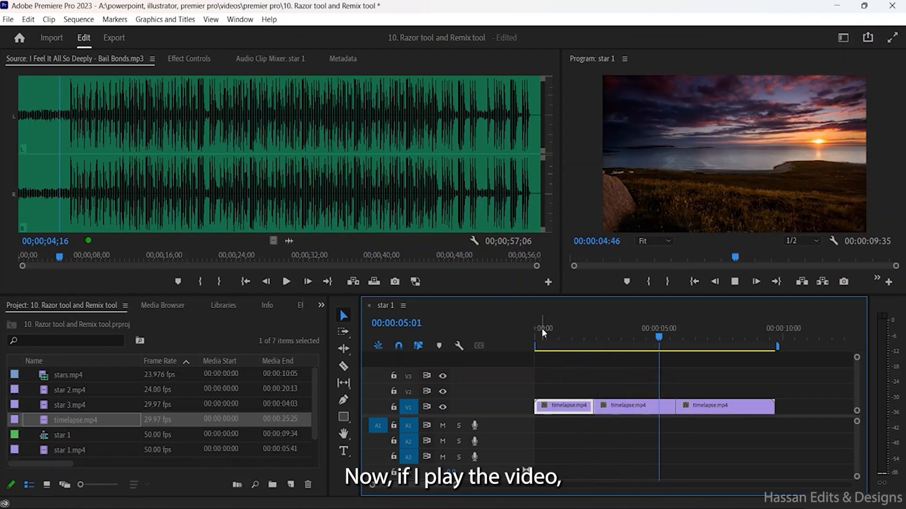
key(space)
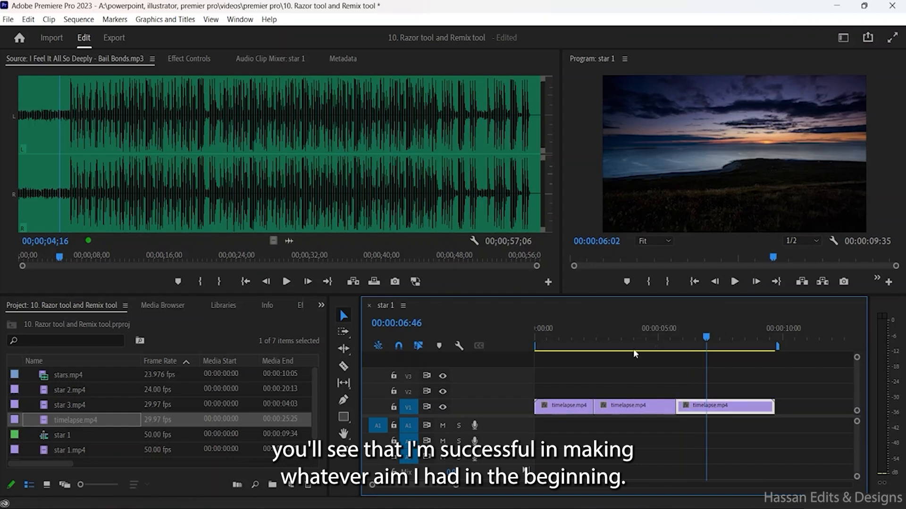
key(Home)
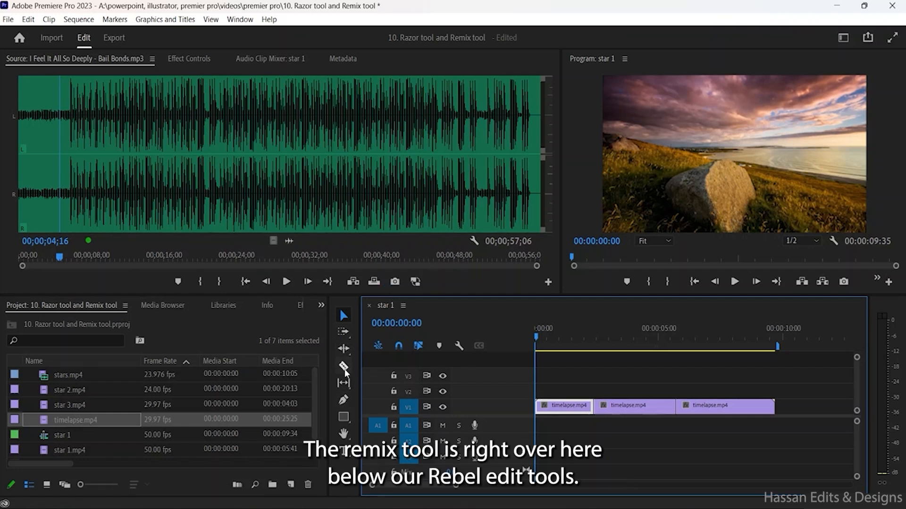
- Switch from the Selection tool to the Remix Tool
click(343, 348)
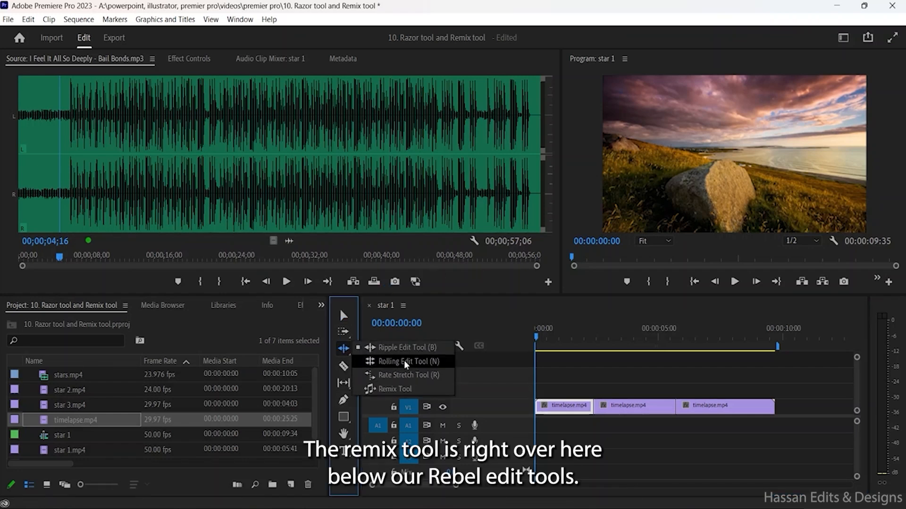
click(397, 390)
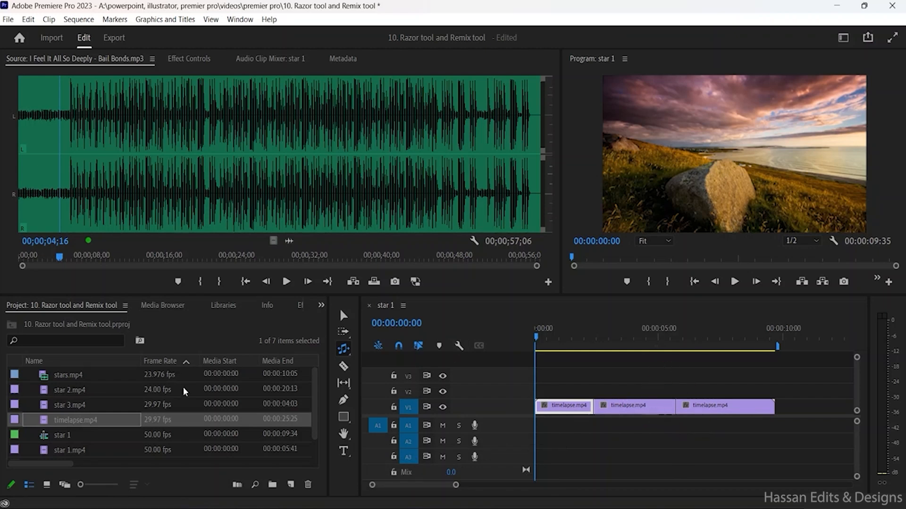
- Place the I Feel It All So Deeply - Bail Bonds.mp3 clip on audio track A1 at the sequence start, beneath the timelapse clips
scroll(183, 386, down, 1)
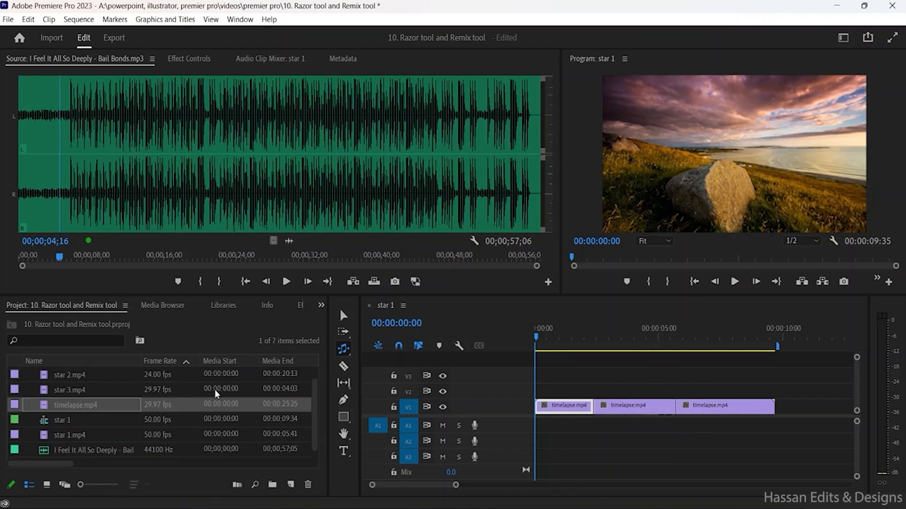
click(237, 448)
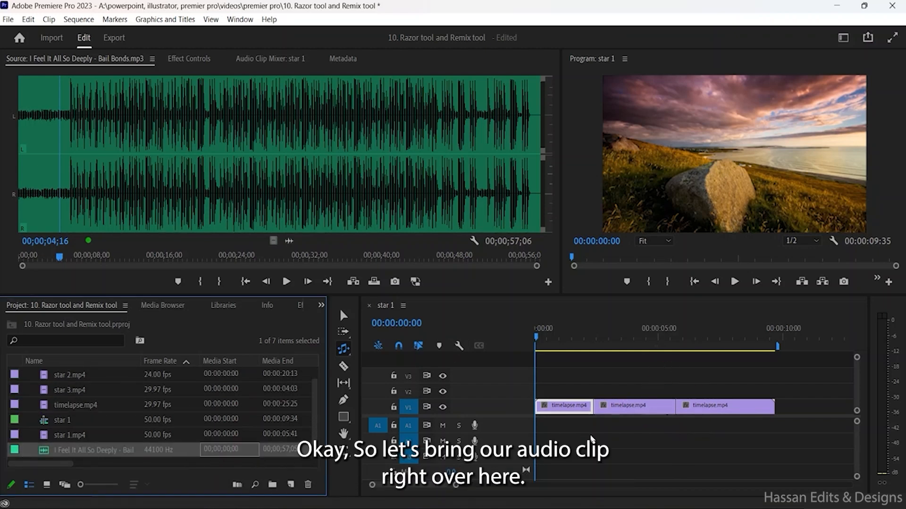
scroll(105, 453, right, 3)
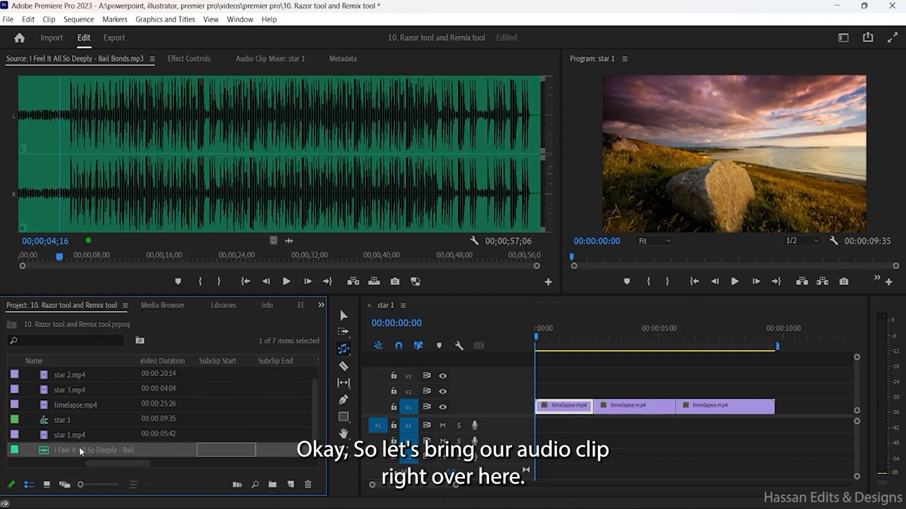
drag(80, 447, 543, 427)
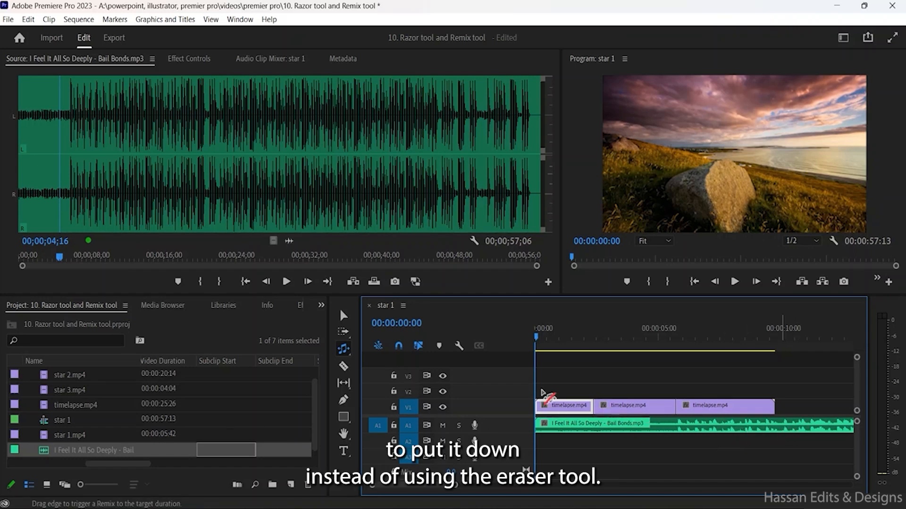
- Switch to the Selection tool and play passages of the music clip at its beginning, middle and end
click(344, 367)
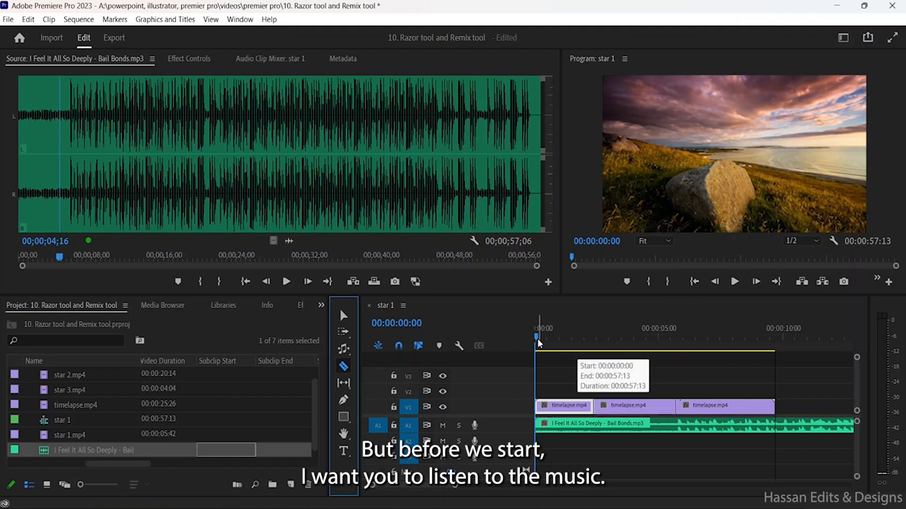
click(343, 315)
click(735, 282)
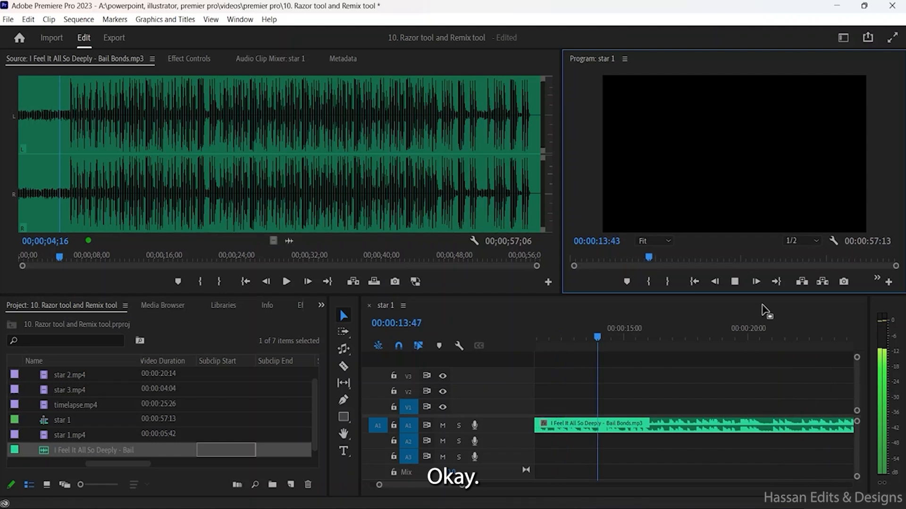
key(space)
drag(610, 342, 838, 348)
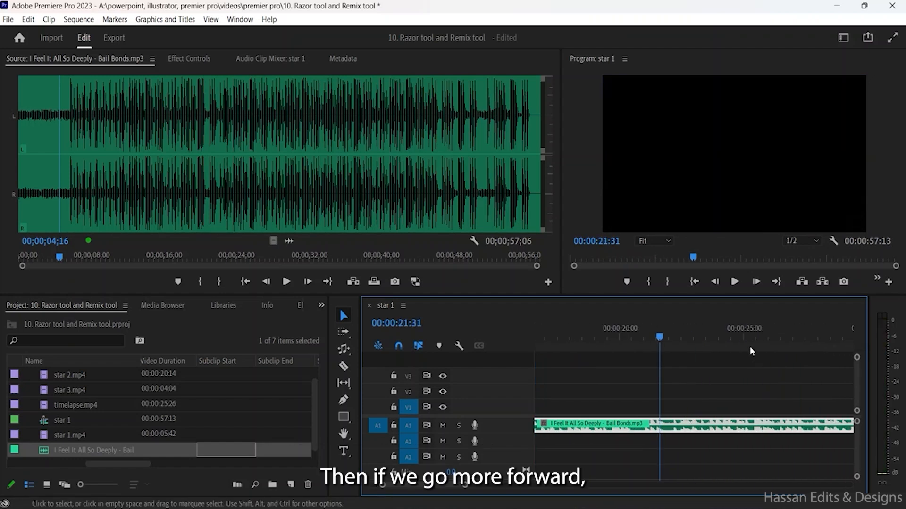
click(767, 336)
click(734, 282)
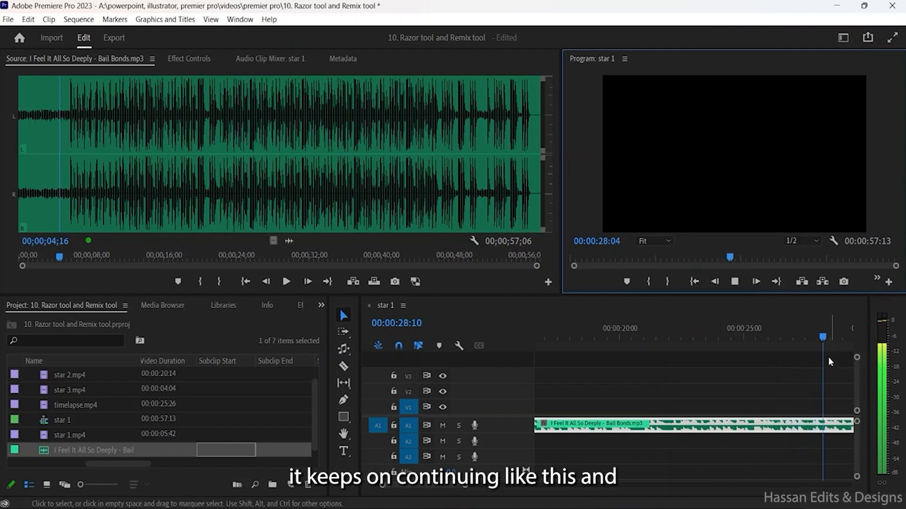
click(770, 336)
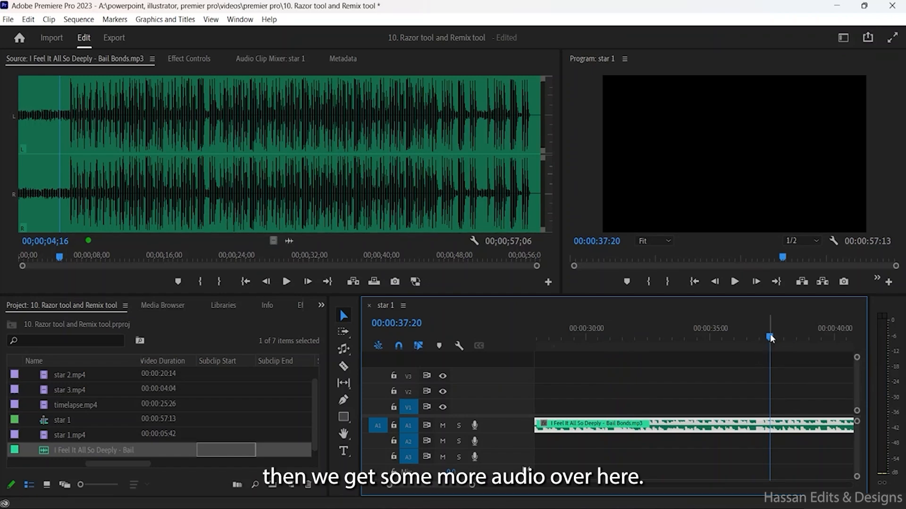
key(space)
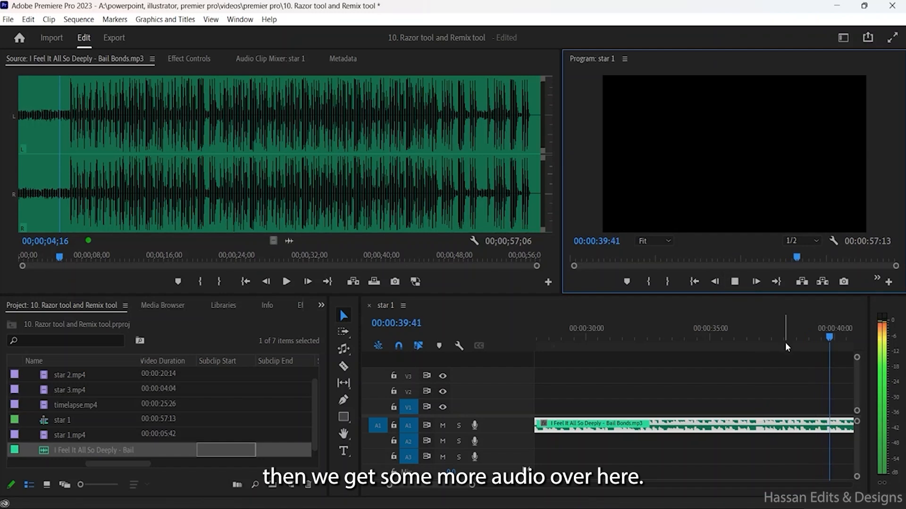
click(803, 330)
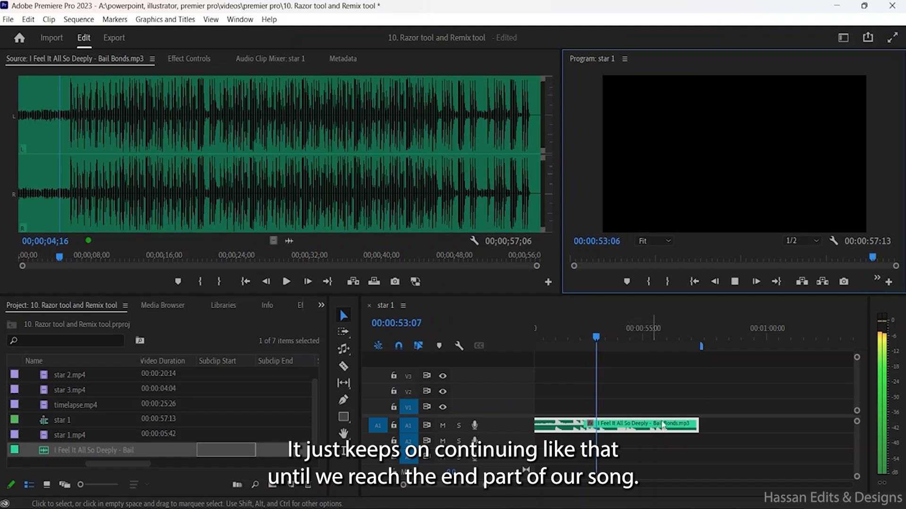
click(736, 282)
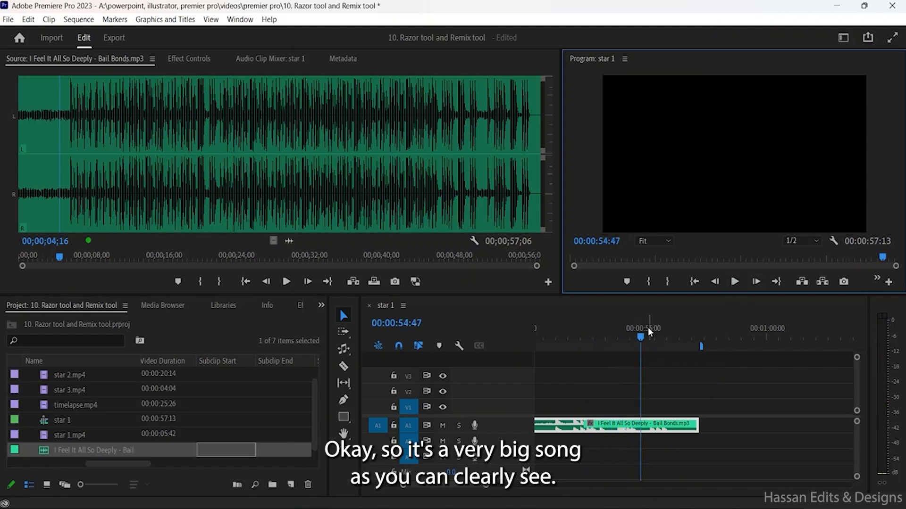
- Shorten the music clip on A1 with the Remix Tool to a target duration of 00:00:10:00, close to the timelapse's end
drag(437, 487, 403, 487)
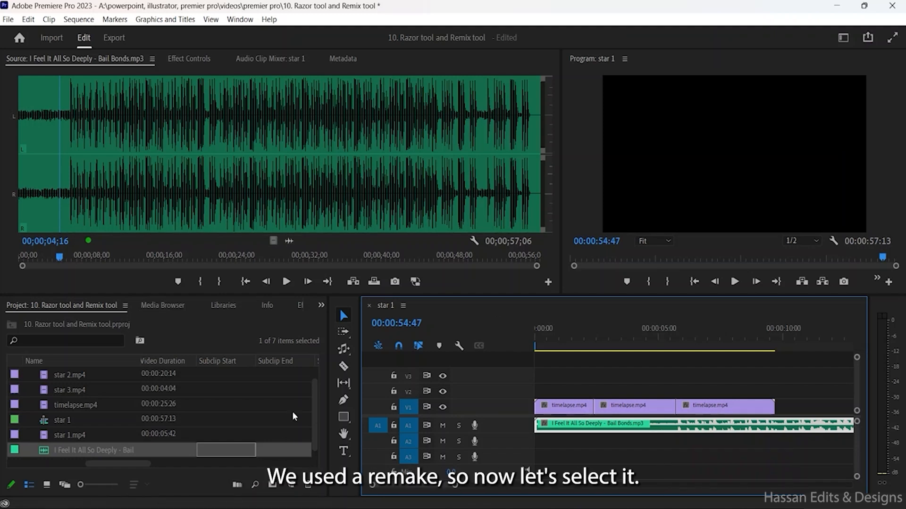
click(343, 349)
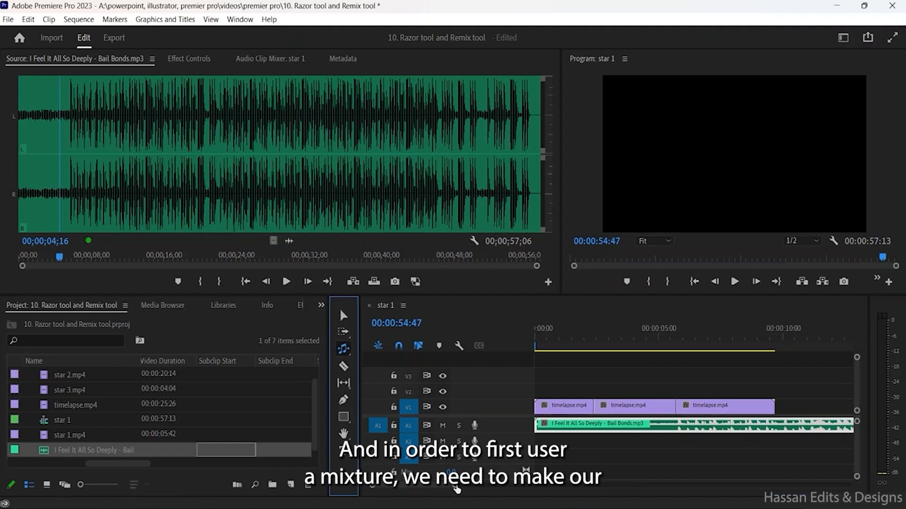
scroll(454, 488, down, 2)
drag(454, 489, 589, 492)
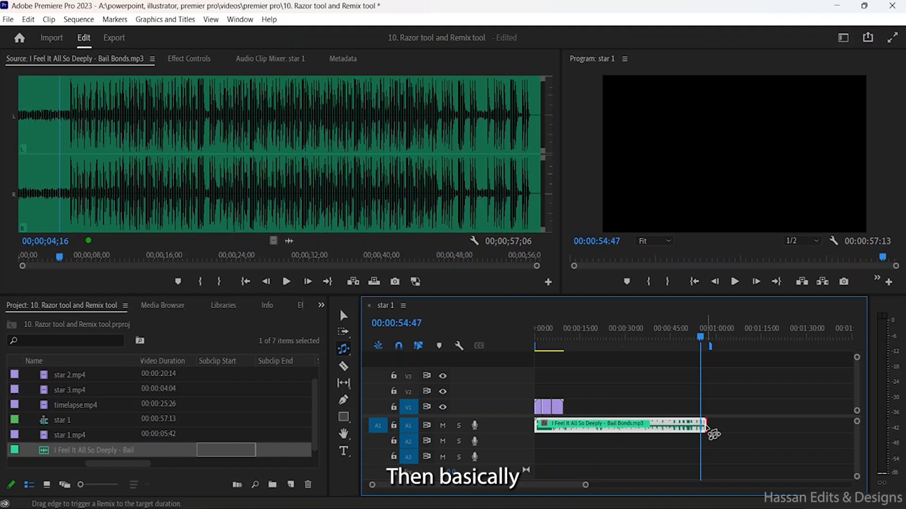
drag(708, 427, 572, 435)
mouse_move(571, 435)
mouse_down()
mouse_move(691, 430)
mouse_move(609, 431)
mouse_move(722, 450)
mouse_move(569, 432)
mouse_up()
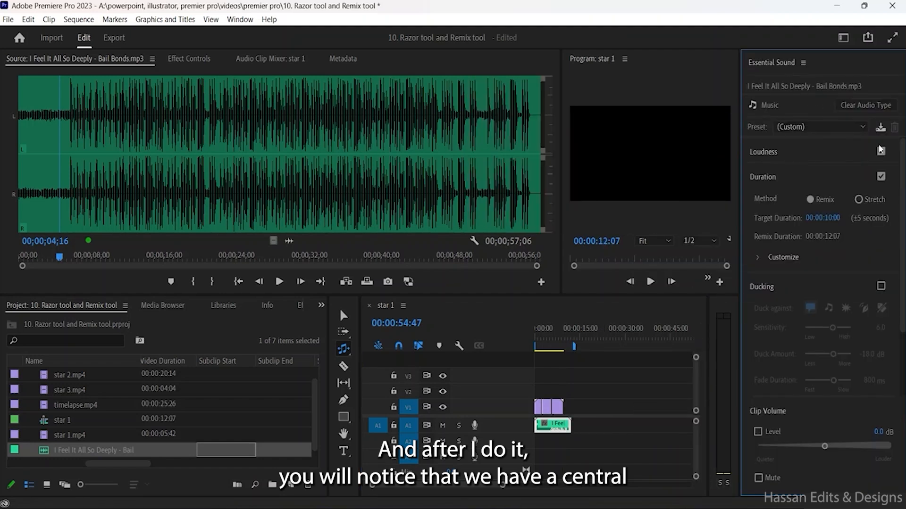
- Switch the music clip's duration method to Stretch and back to Remix, and look over its Ducking settings
click(858, 199)
click(815, 200)
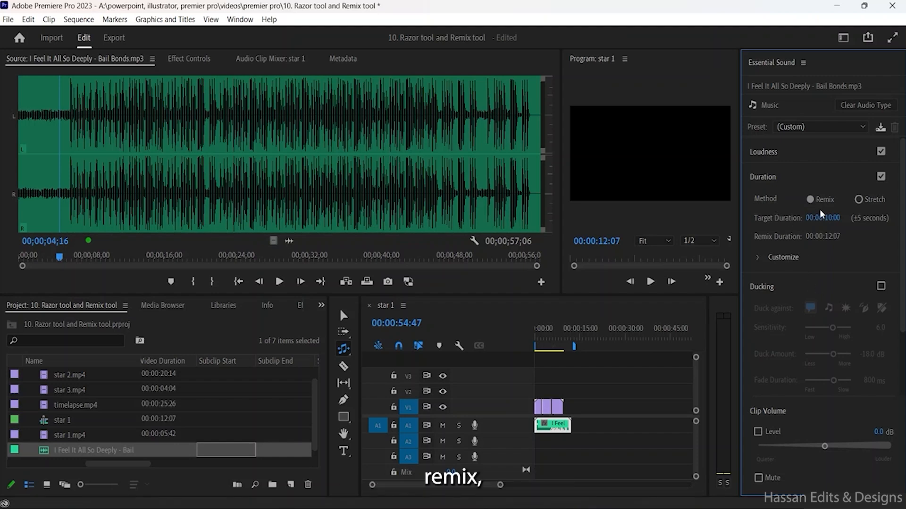
drag(571, 426, 577, 429)
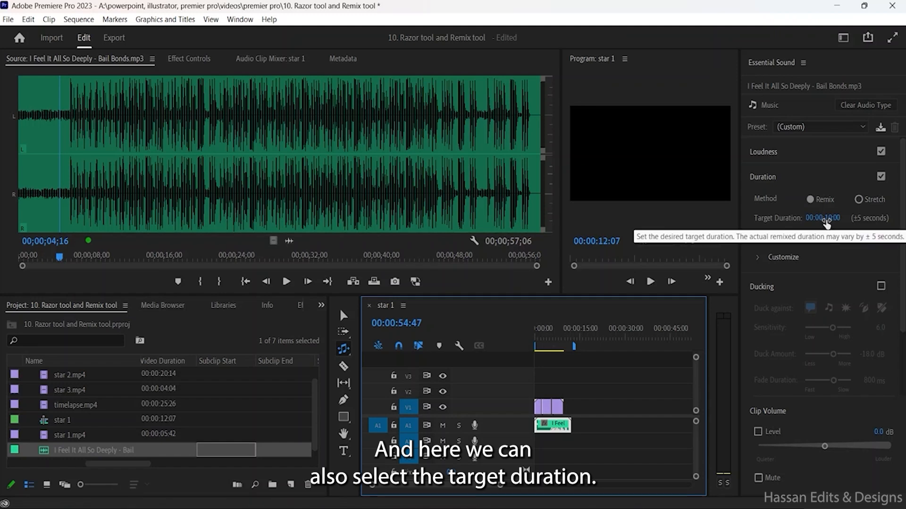
scroll(838, 260, down, 3)
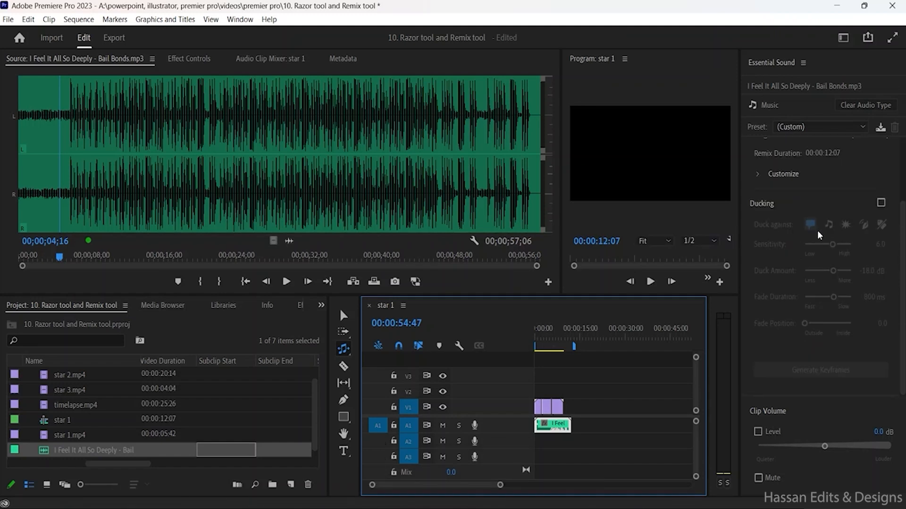
scroll(844, 255, up, 3)
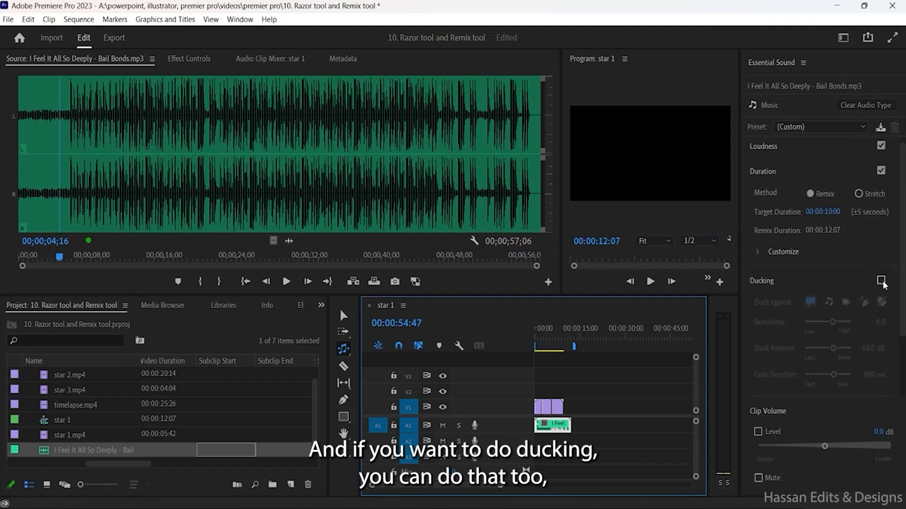
scroll(831, 292, down, 3)
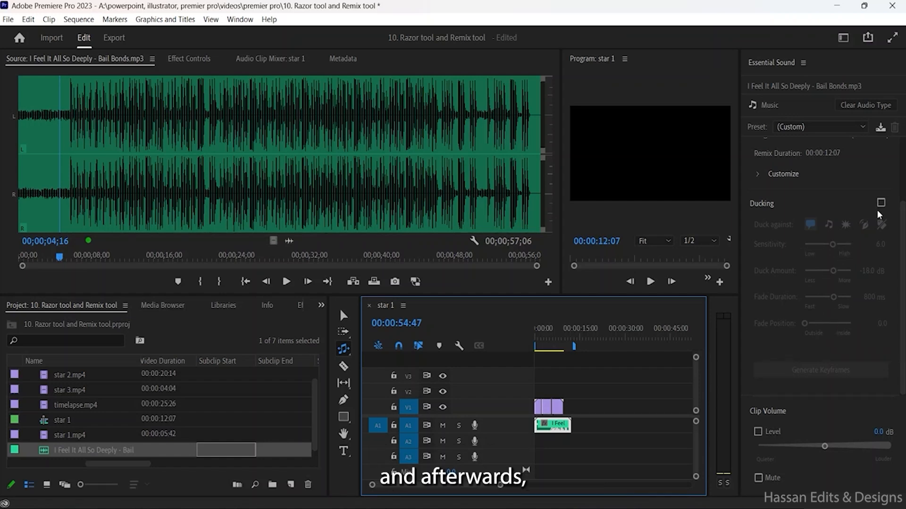
scroll(872, 212, up, 3)
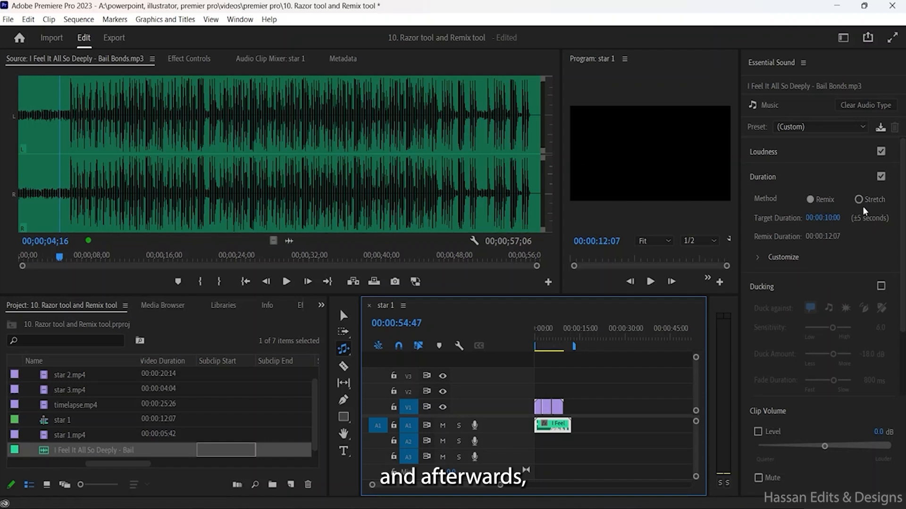
- Try the Stretch duration method on the music clip once more and restore Remix
click(859, 195)
scroll(851, 267, down, 2)
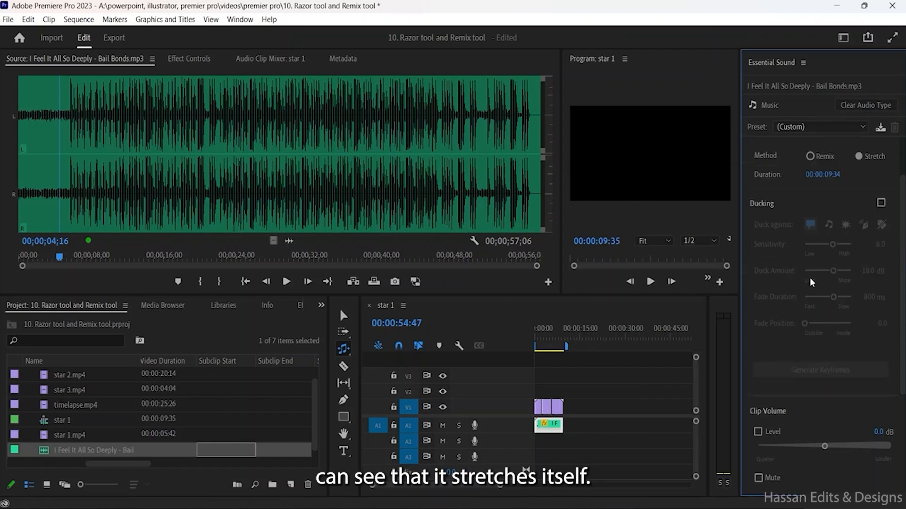
scroll(821, 207, up, 2)
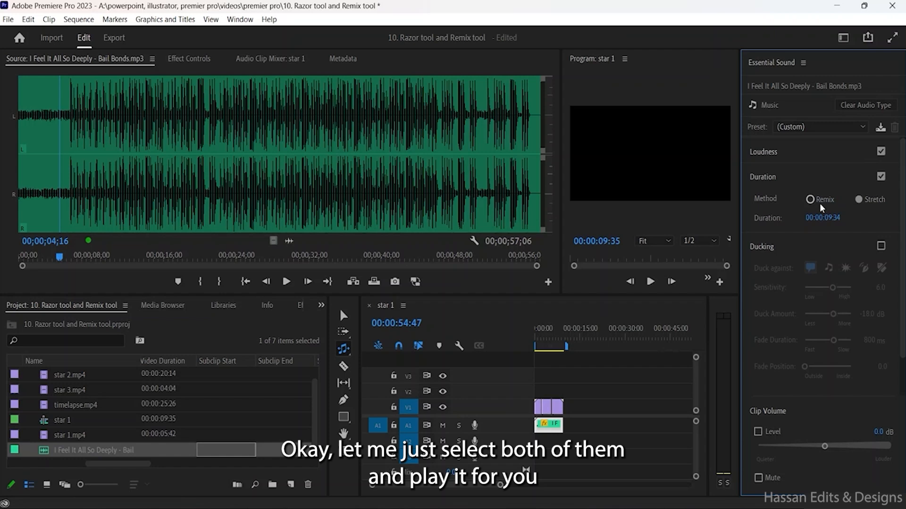
click(818, 201)
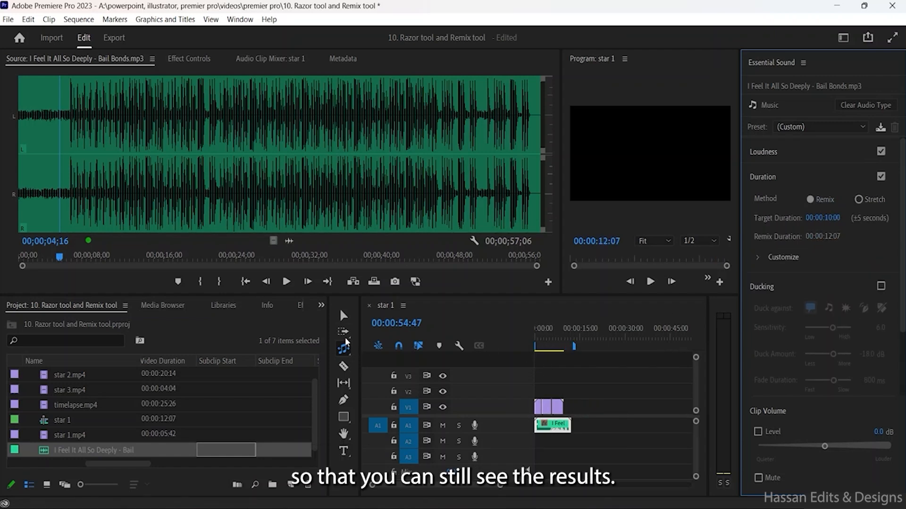
- Play the timelapse with the remixed music from the sequence start using the Selection tool, and stop near its end
click(344, 321)
drag(547, 335, 534, 334)
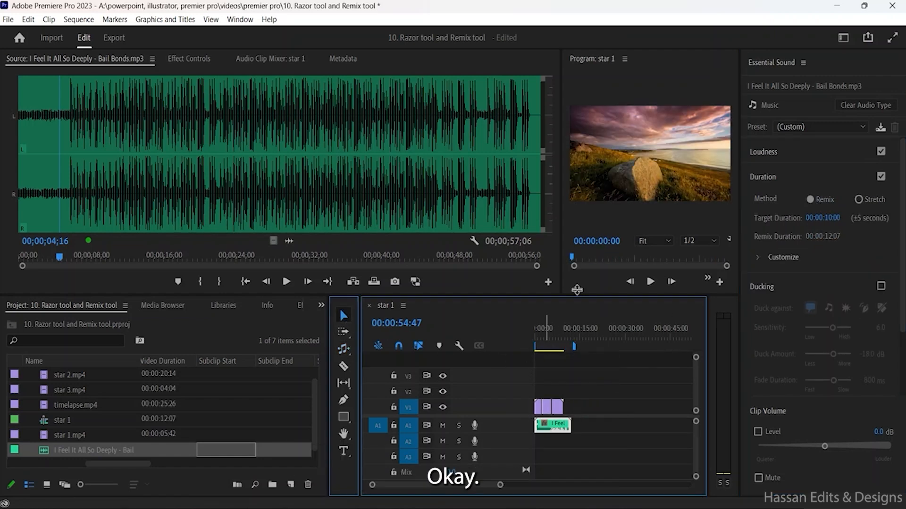
click(651, 283)
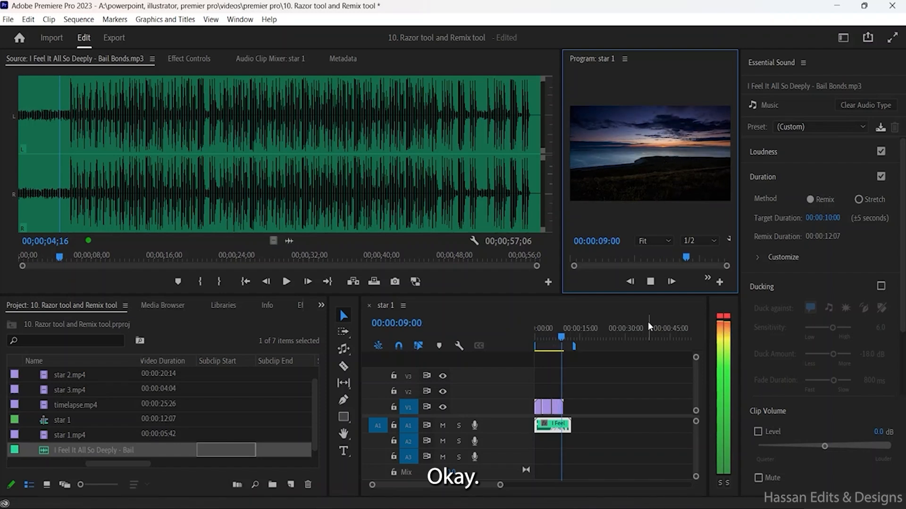
click(650, 283)
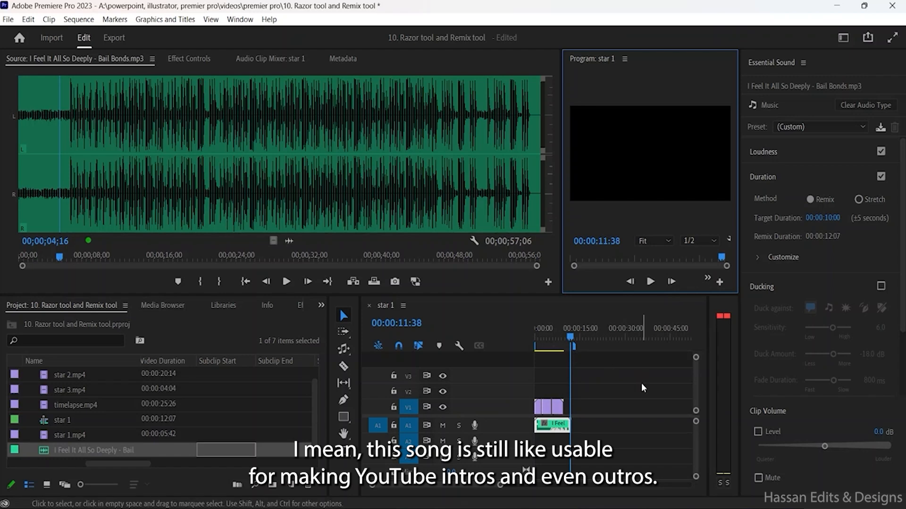
- Set the music clip's duration method to Stretch and play the sequence from the start to hear the result
click(862, 202)
drag(568, 339, 525, 336)
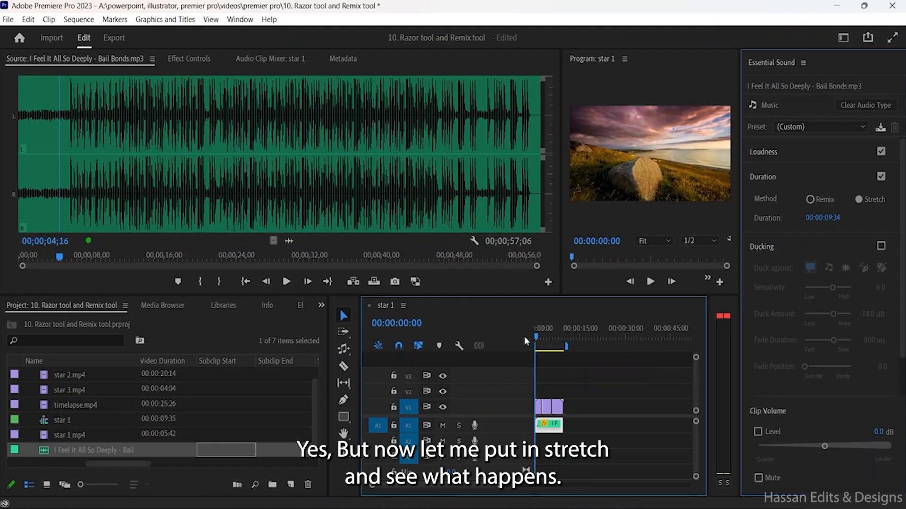
click(650, 281)
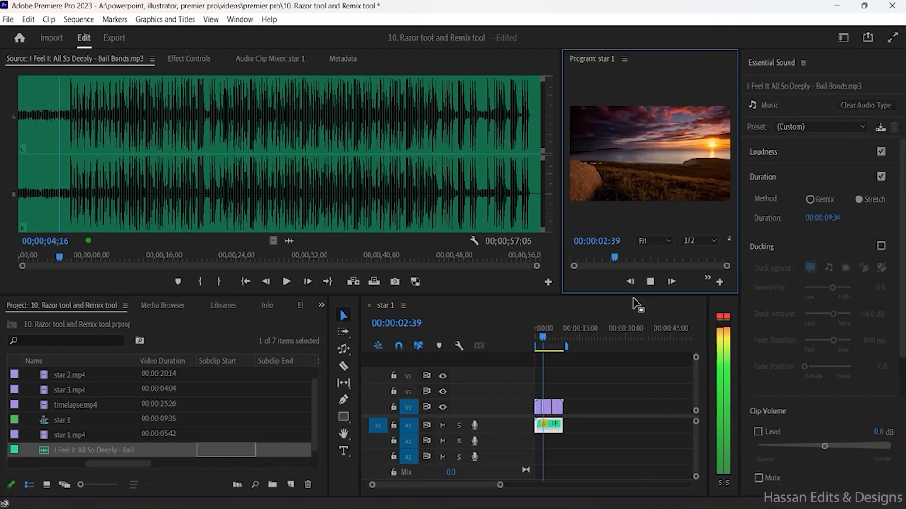
click(650, 283)
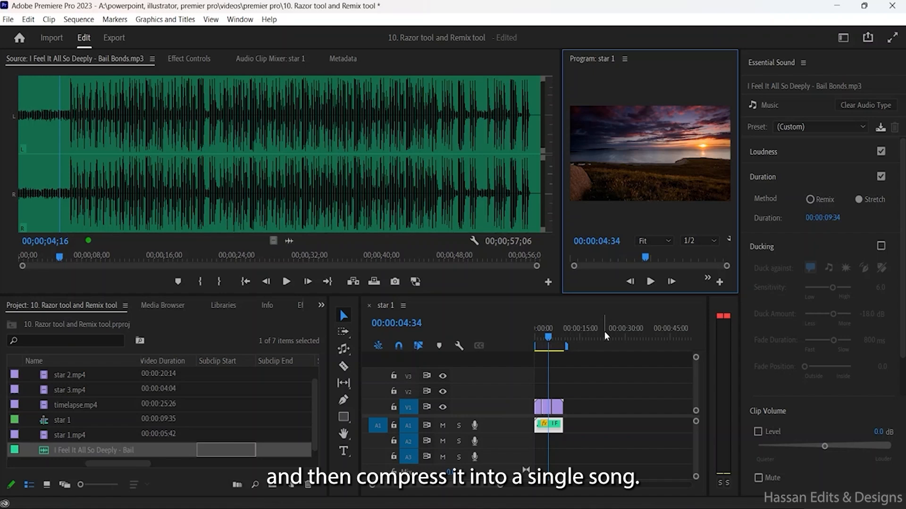
- Return the music clip's duration method to Remix and play a short passage to check the sound
click(810, 199)
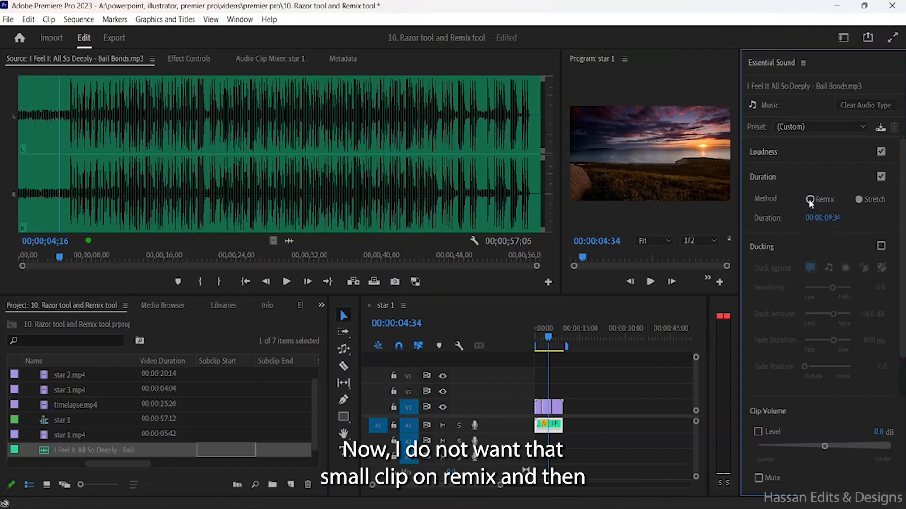
click(650, 282)
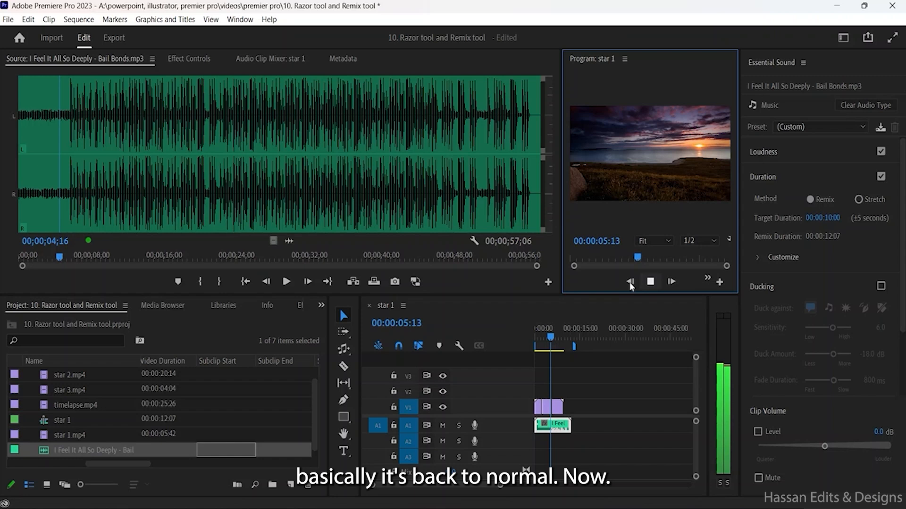
click(650, 282)
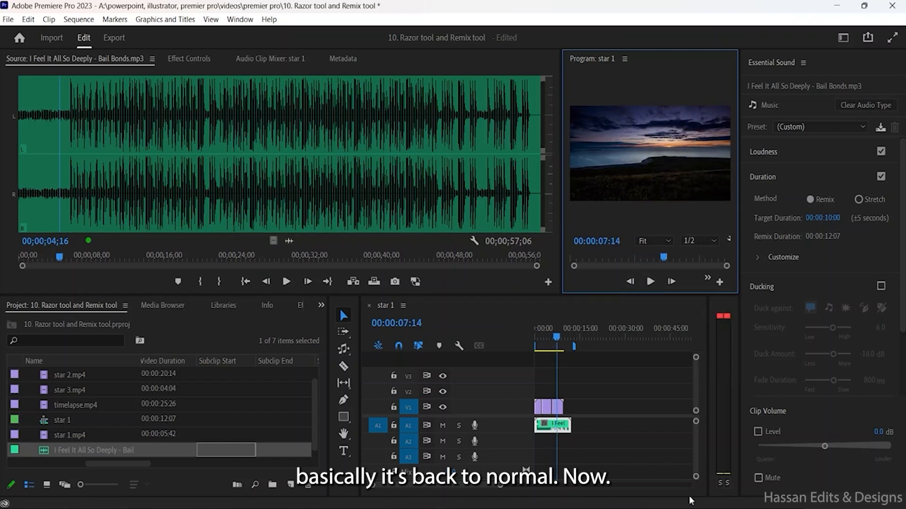
- Lengthen the music clip with the Remix tool to a target duration of 00:01:14:12 and check where it ends
drag(570, 426, 602, 429)
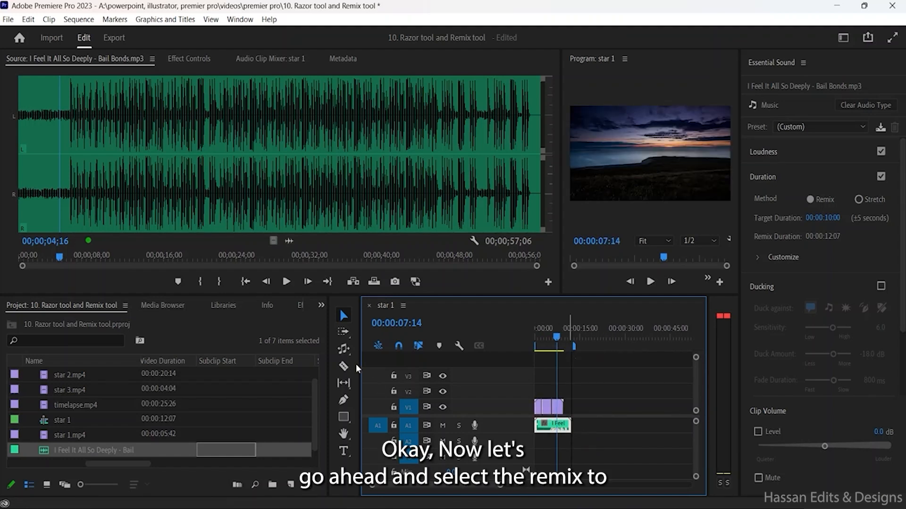
click(344, 349)
drag(570, 425, 658, 431)
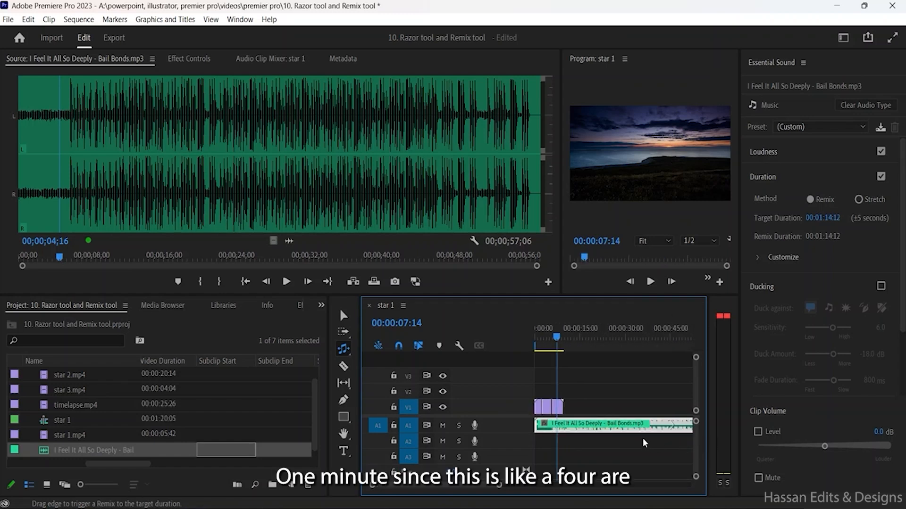
scroll(623, 427, down, 5)
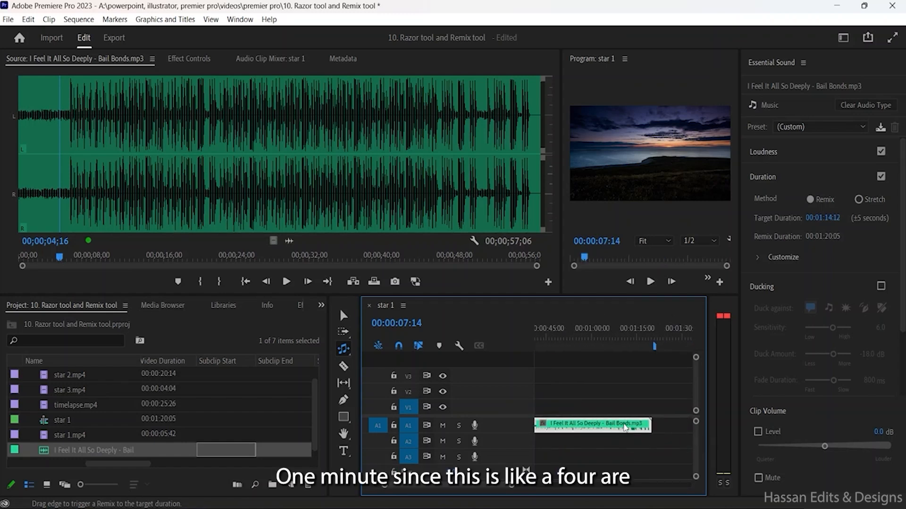
scroll(635, 429, down, 1)
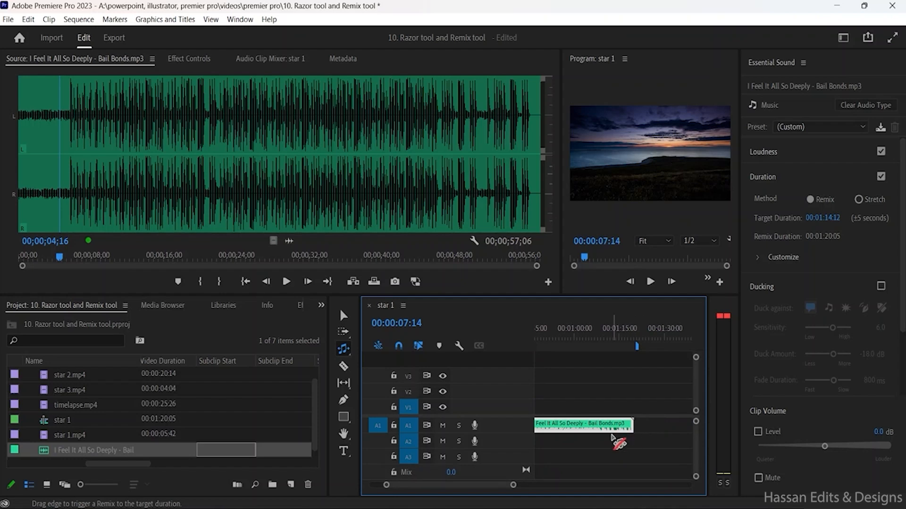
- Undo the remix edits until the music clip is back at its original length, and play a short passage of it
key(ctrl+z)
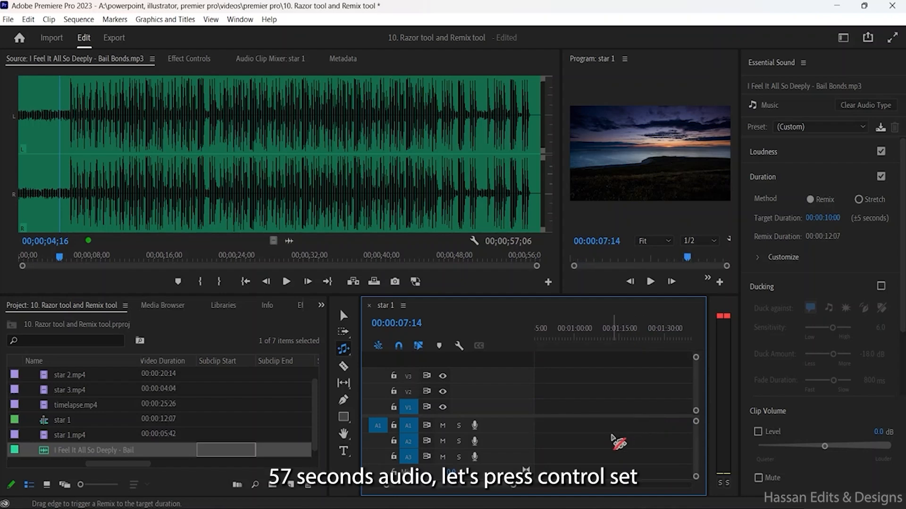
key(ctrl+z)
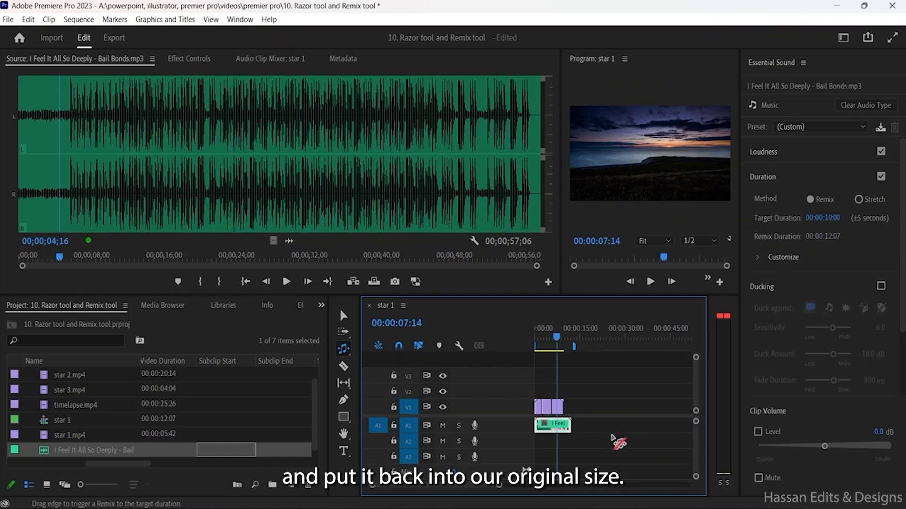
key(ctrl+z)
key(ctrl+z)
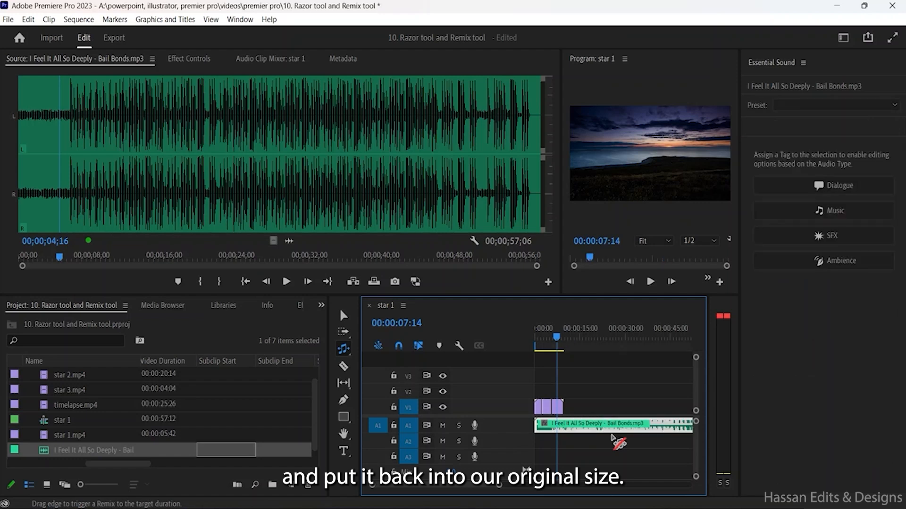
key(space)
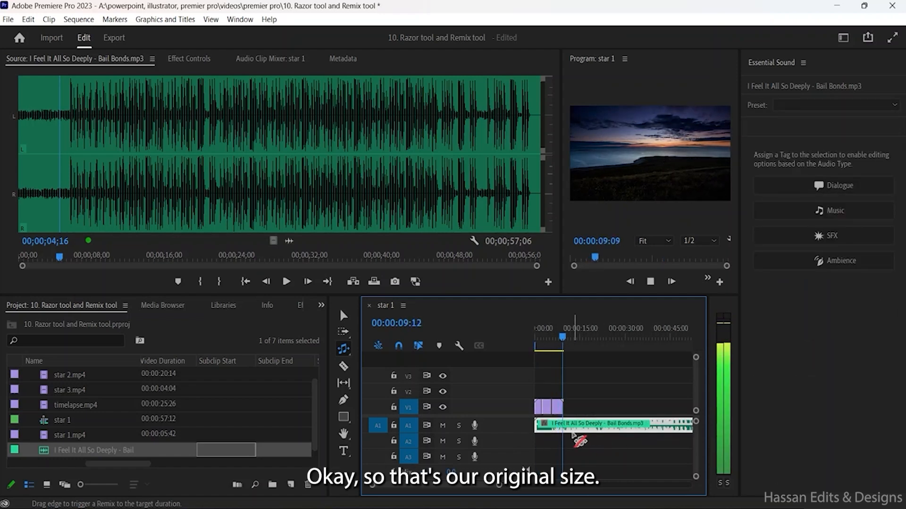
key(space)
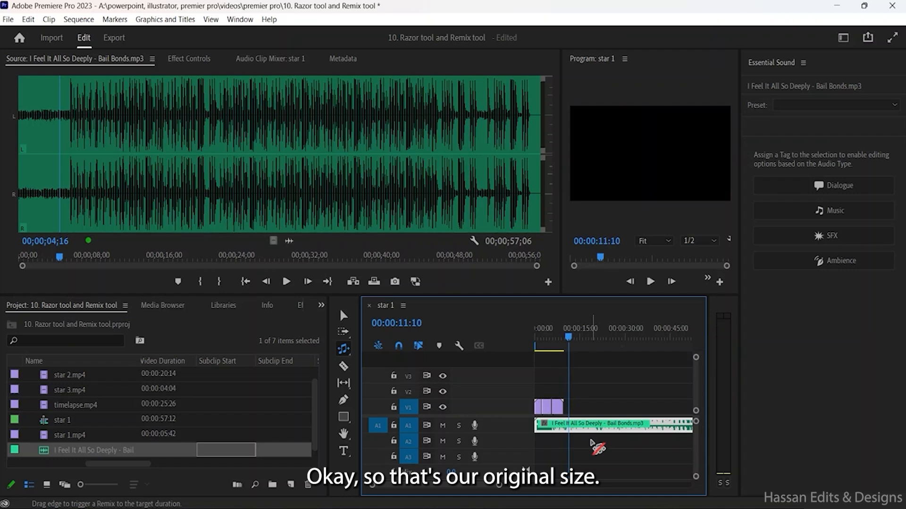
- Remix the music clip to a target duration of 00:01:32:25 and expand audio track A1 to show its waveform
drag(635, 427, 687, 437)
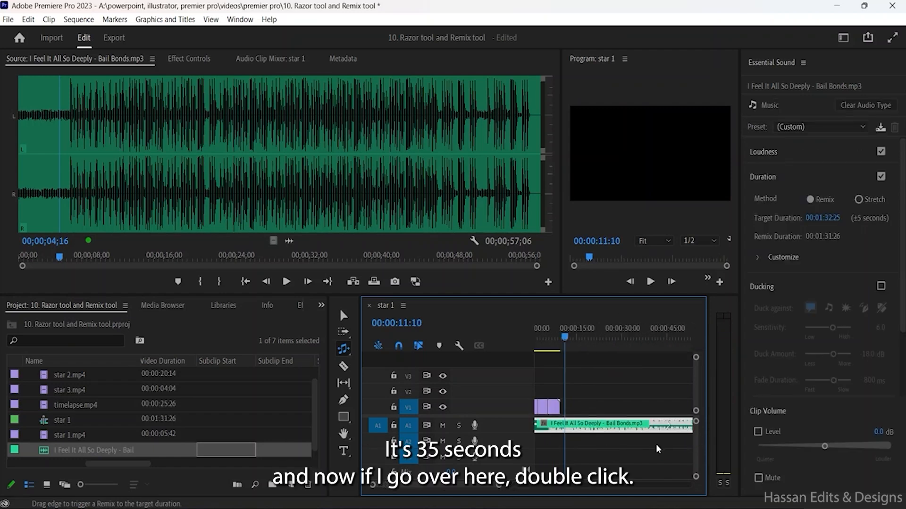
click(543, 333)
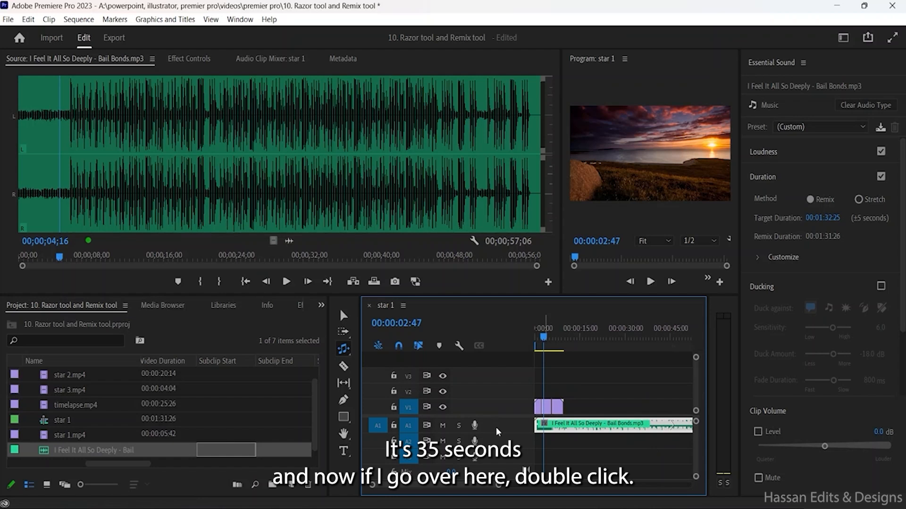
double_click(497, 428)
- Examine the remix edit points along the lengthened music clip and play across them, starting from 00:00:39:19
scroll(566, 459, down, 2)
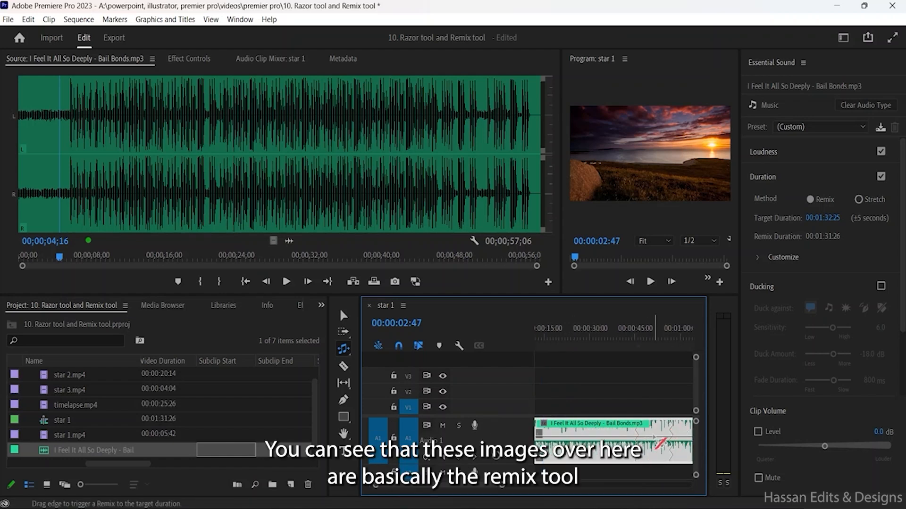
scroll(655, 436, down, 2)
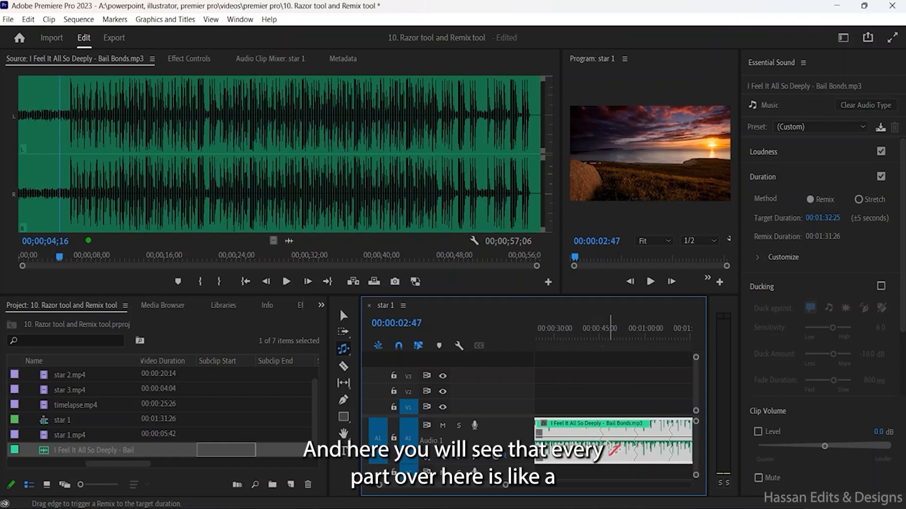
scroll(635, 450, up, 4)
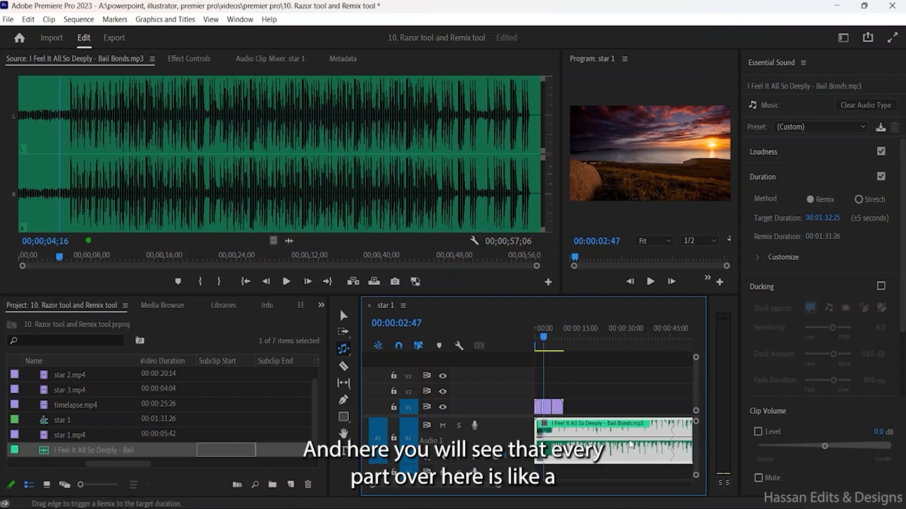
click(654, 337)
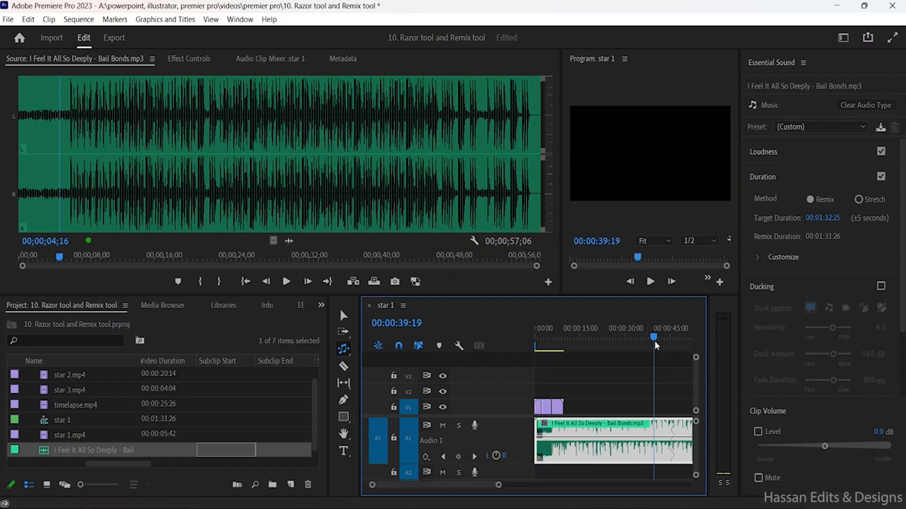
scroll(684, 446, down, 2)
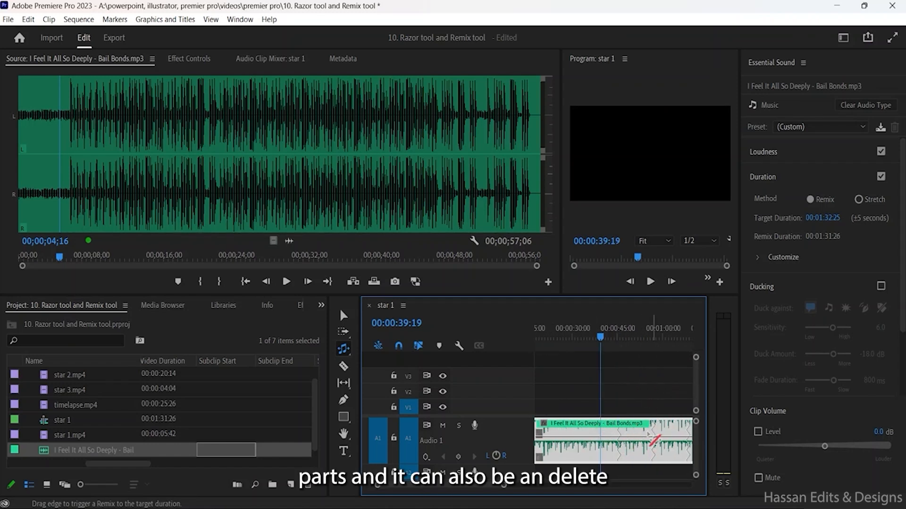
scroll(660, 439, down, 1)
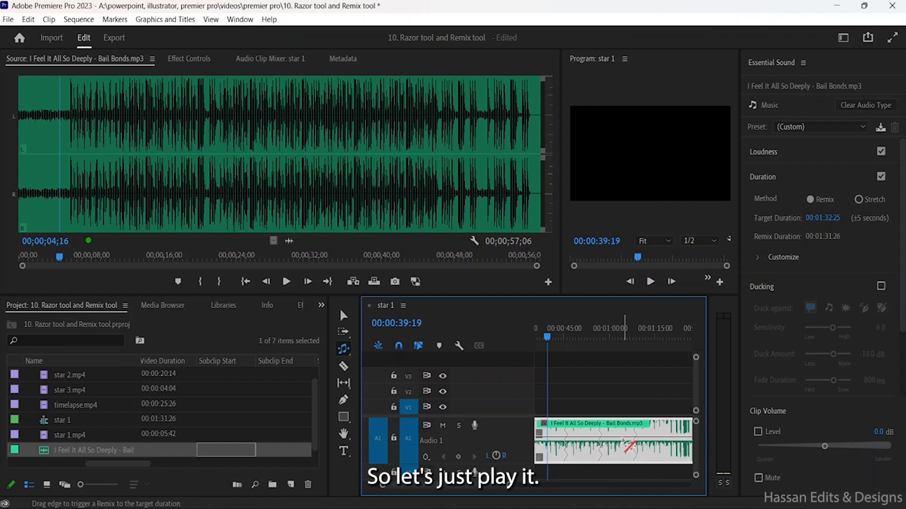
key(space)
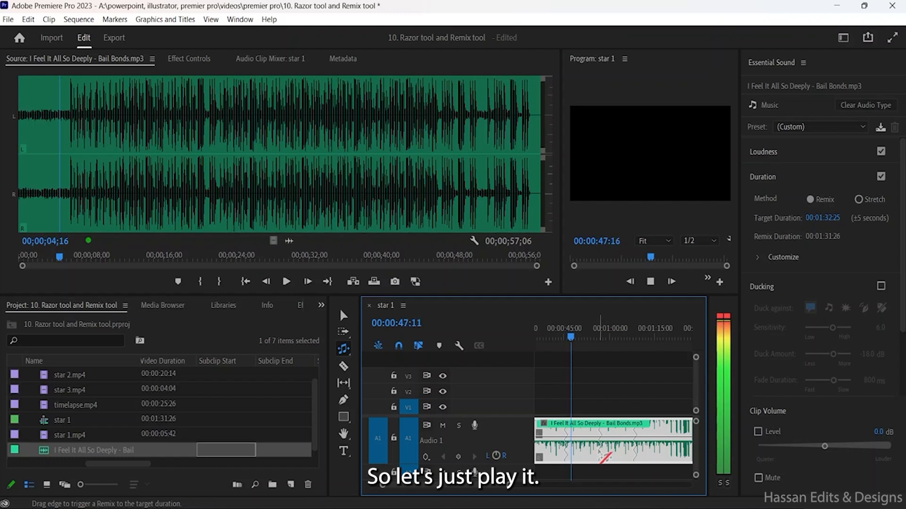
click(599, 337)
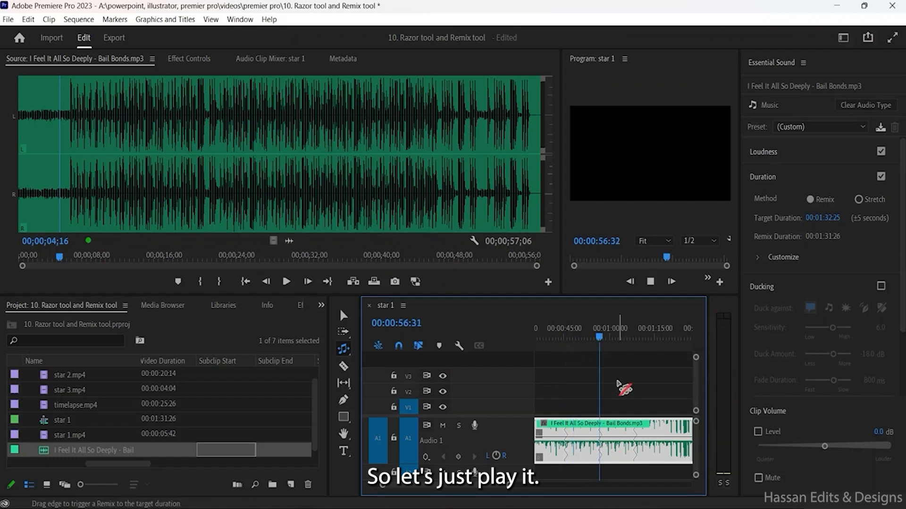
key(space)
click(634, 336)
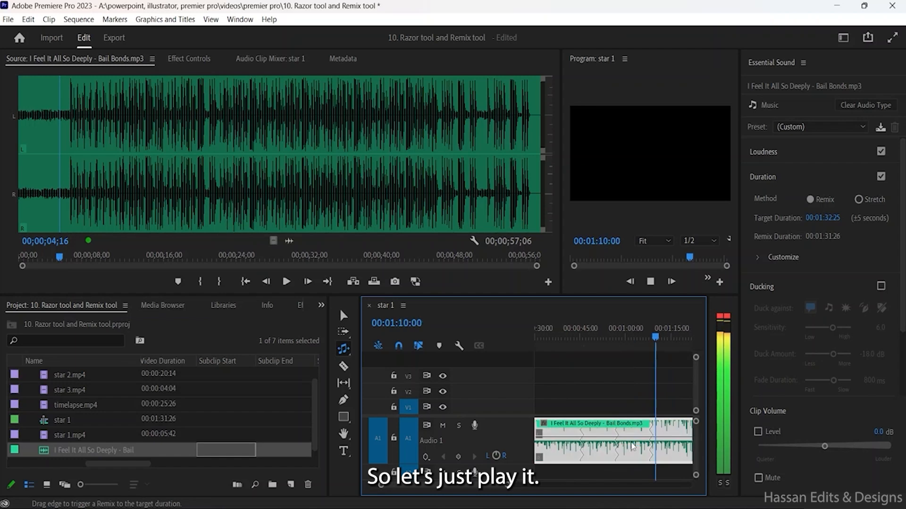
- Shorten the music clip with the Remix tool to a target duration of 00:00:38:36 and play the result
drag(509, 486, 577, 486)
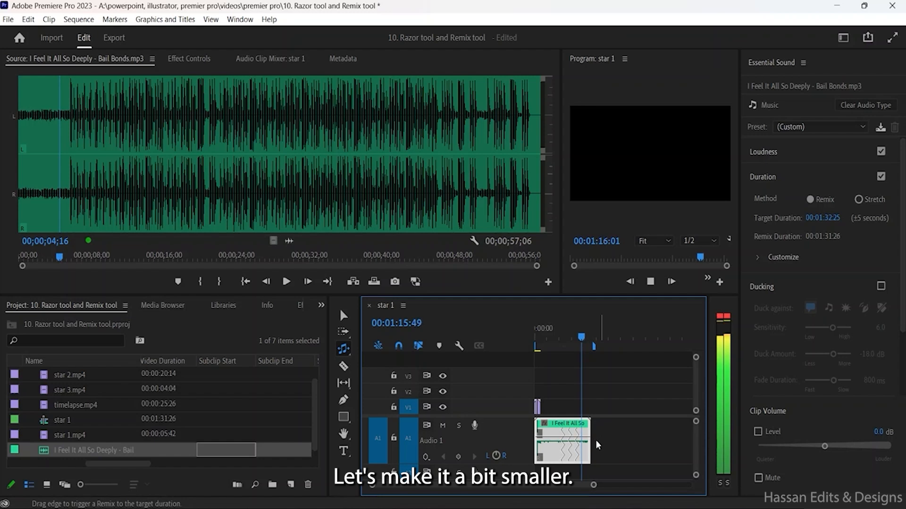
drag(590, 446, 552, 452)
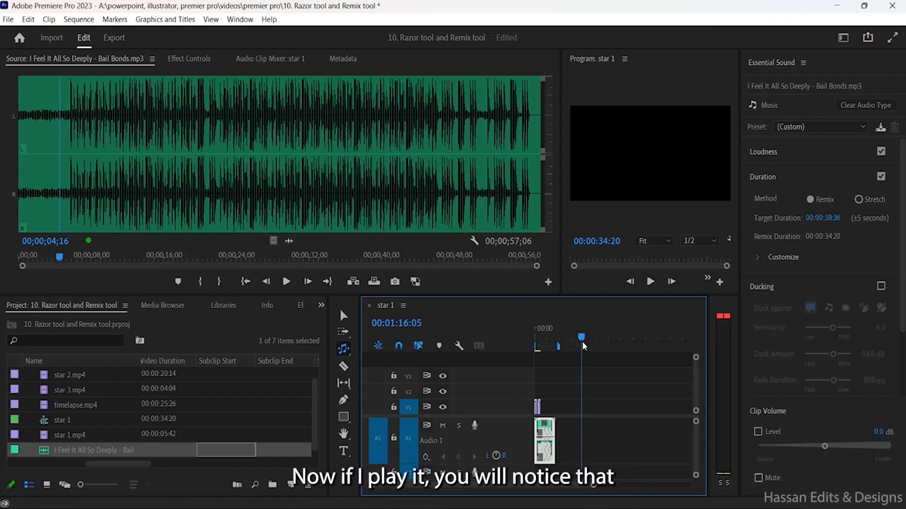
key(space)
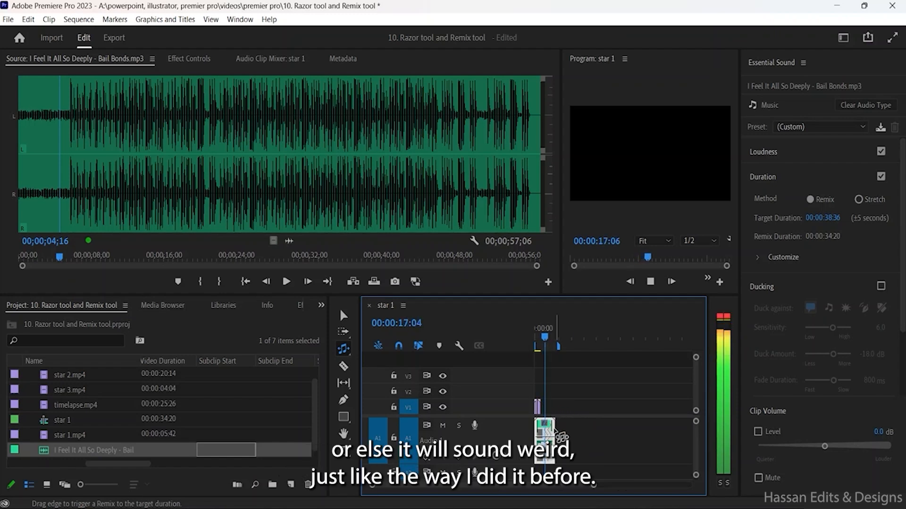
- Remix the music clip down to a target duration of 00:00:10:00 and play it from the sequence start
drag(553, 431, 542, 432)
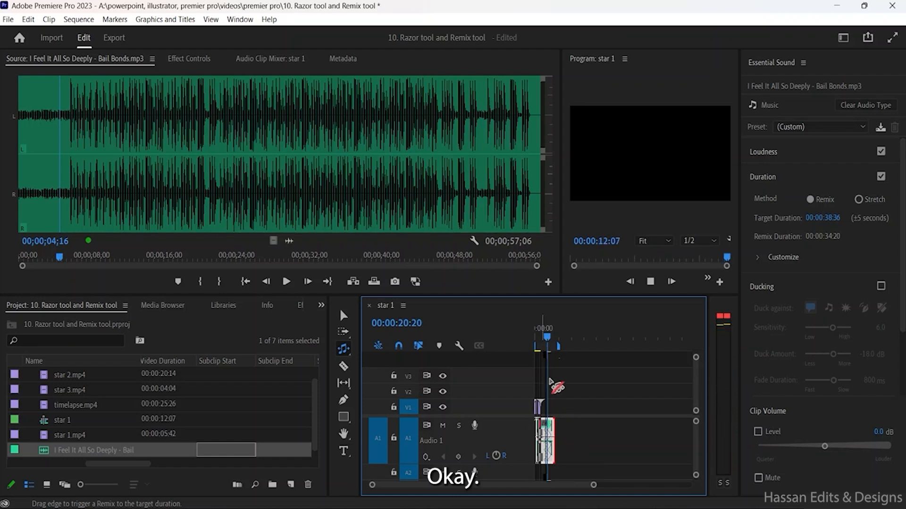
click(564, 343)
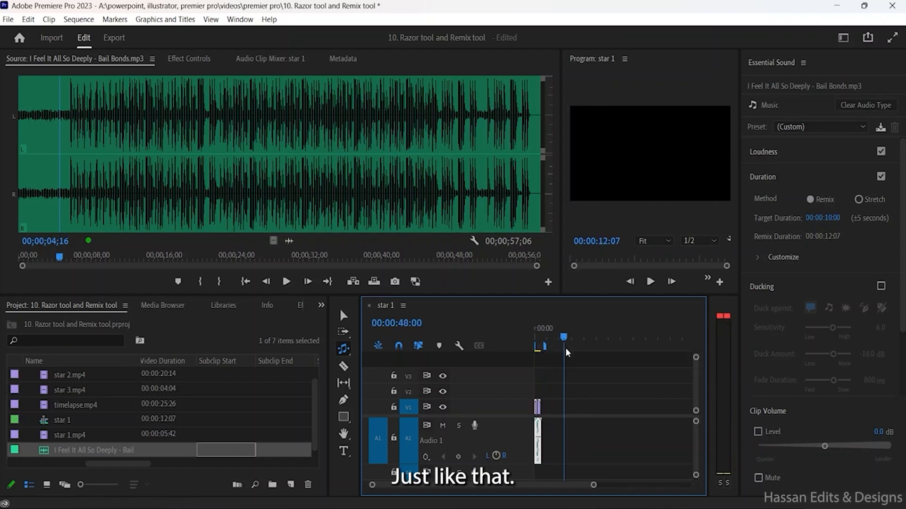
drag(549, 346, 526, 332)
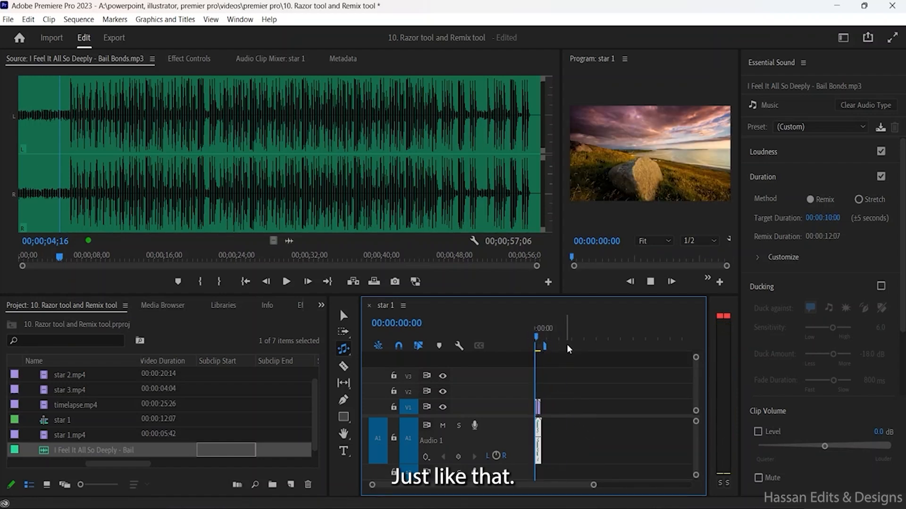
key(space)
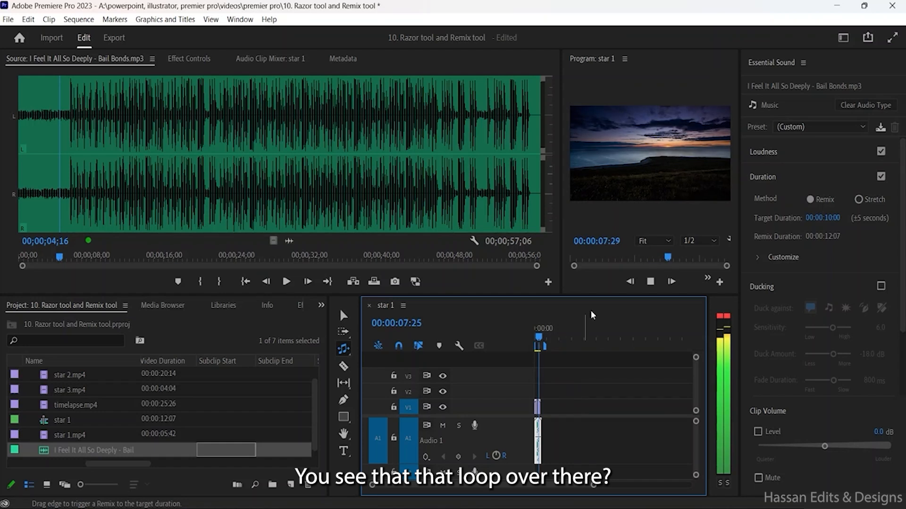
key(space)
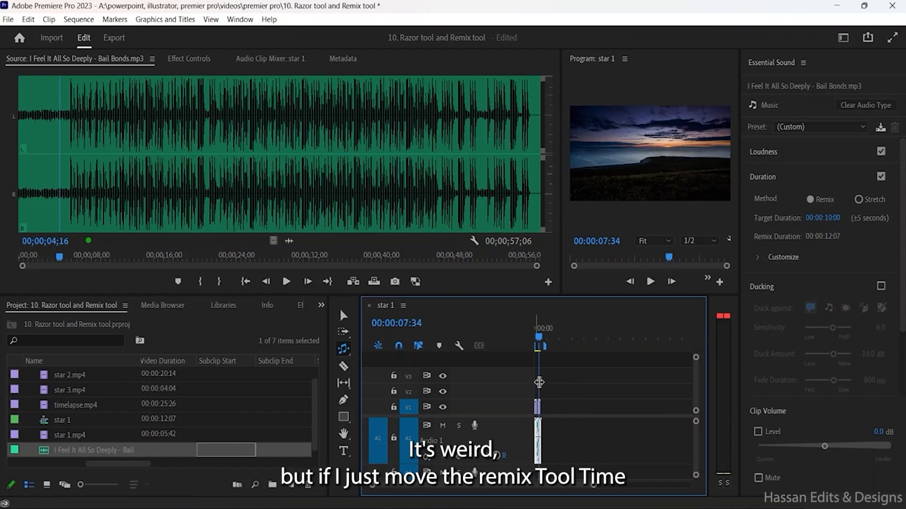
- Remix the music clip to a target duration of 00:00:33:13 and play it from the sequence start
drag(542, 431, 557, 433)
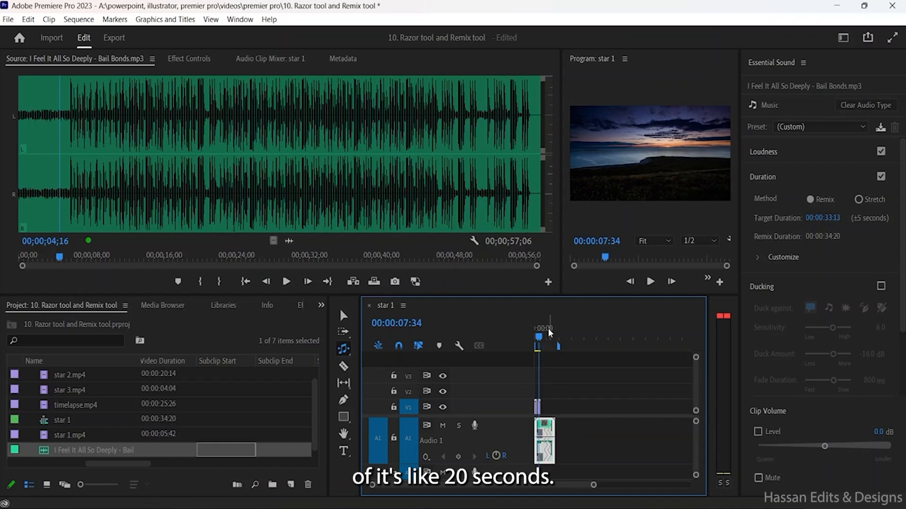
drag(547, 328, 536, 330)
key(space)
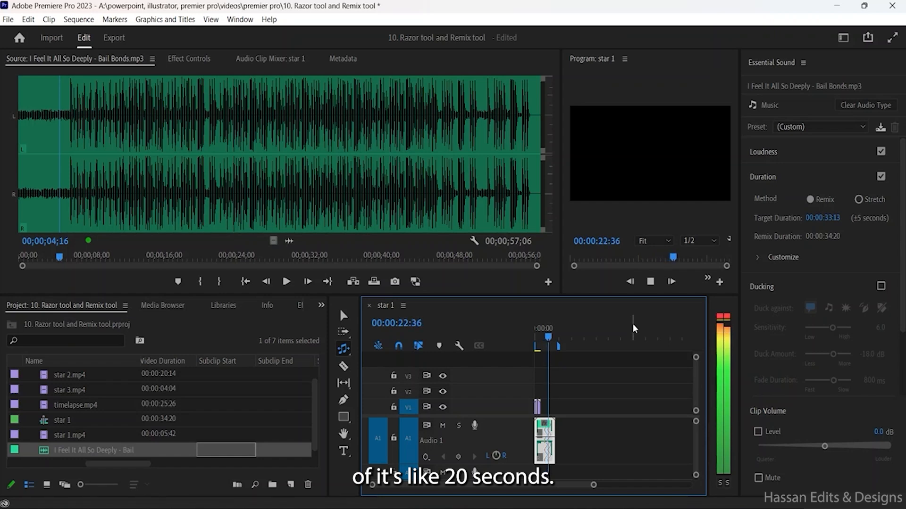
key(space)
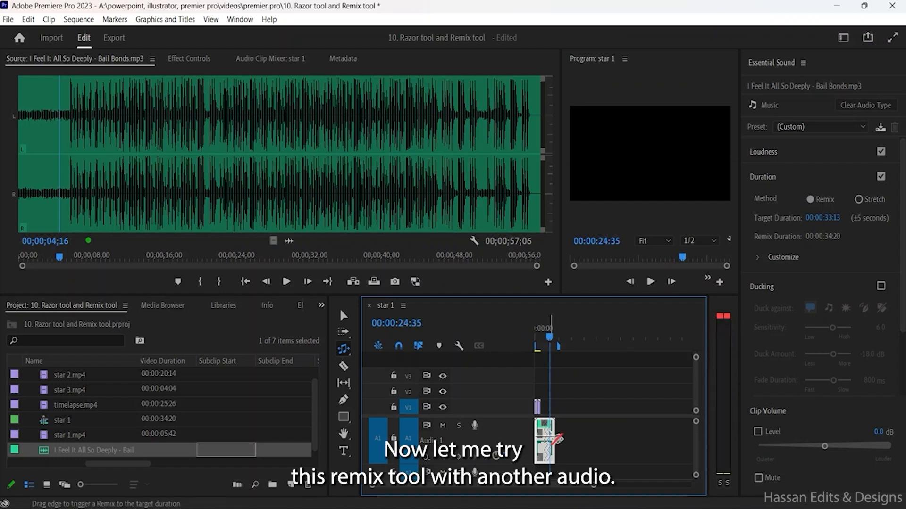
- Delete the remixed music clip from the sequence
key(Delete)
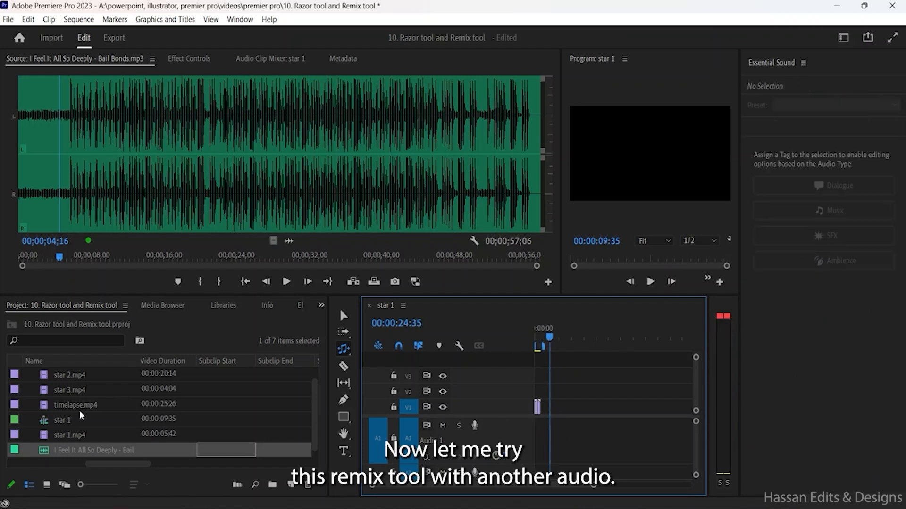
- Import the Eternal Garden audio file into the project and play it from its start in the Source Monitor
click(46, 466)
click(114, 460)
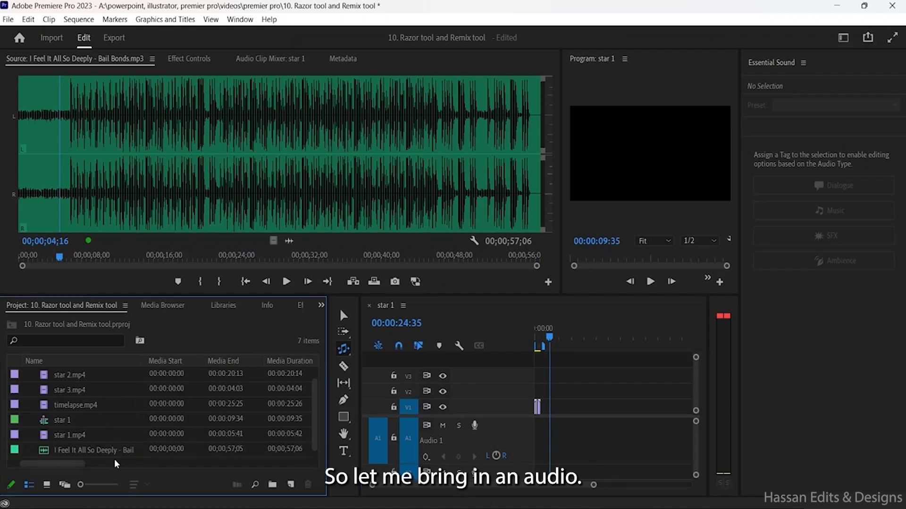
double_click(114, 460)
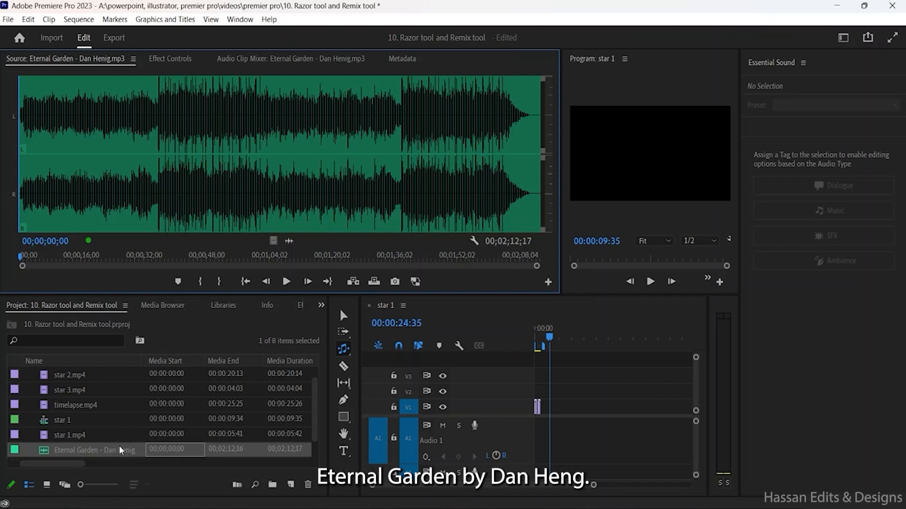
key(space)
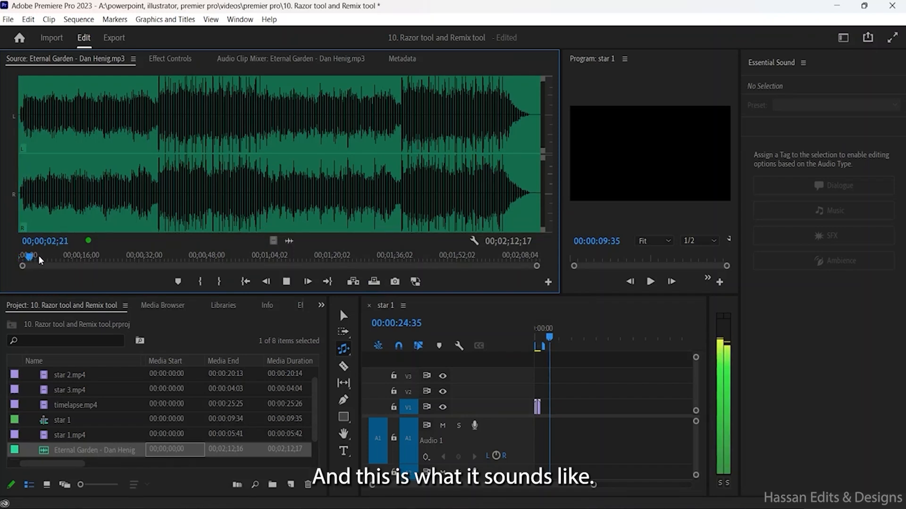
- Audition the Eternal Garden source audio at its intro, around 34 seconds and in the final loud section
key(space)
click(84, 256)
key(space)
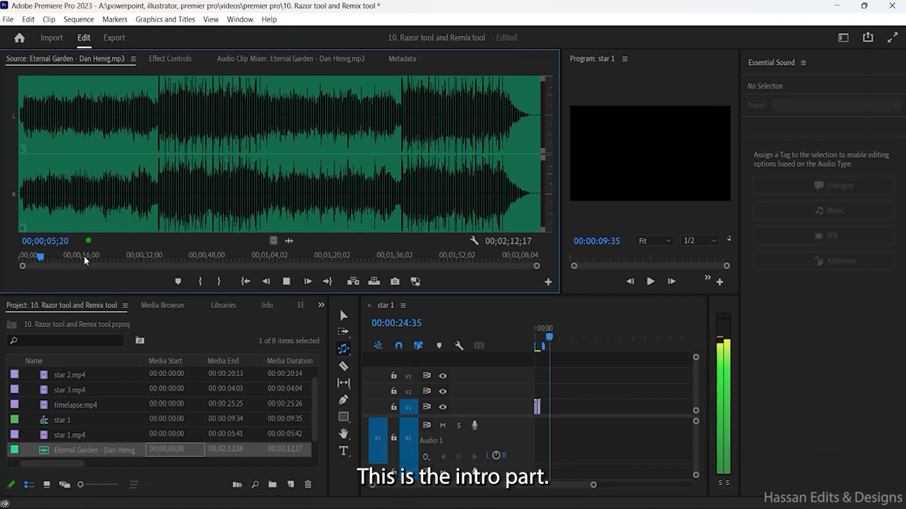
click(115, 254)
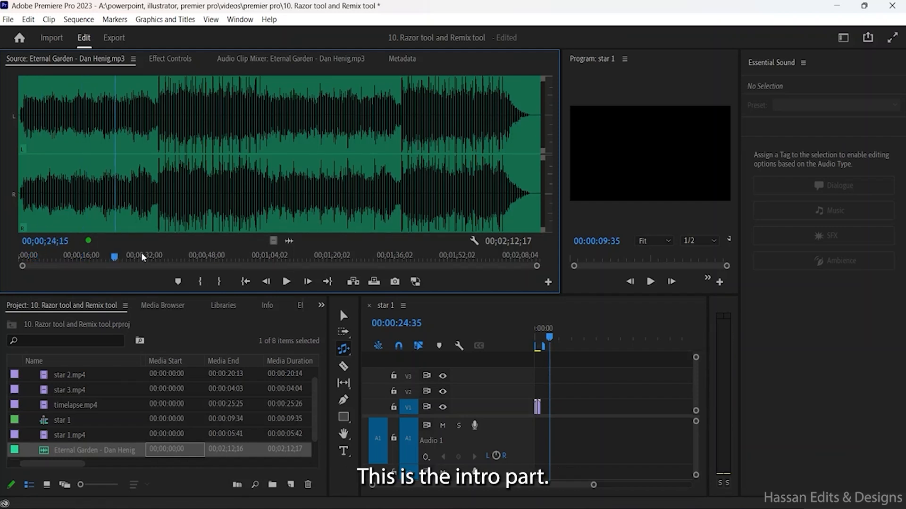
click(151, 254)
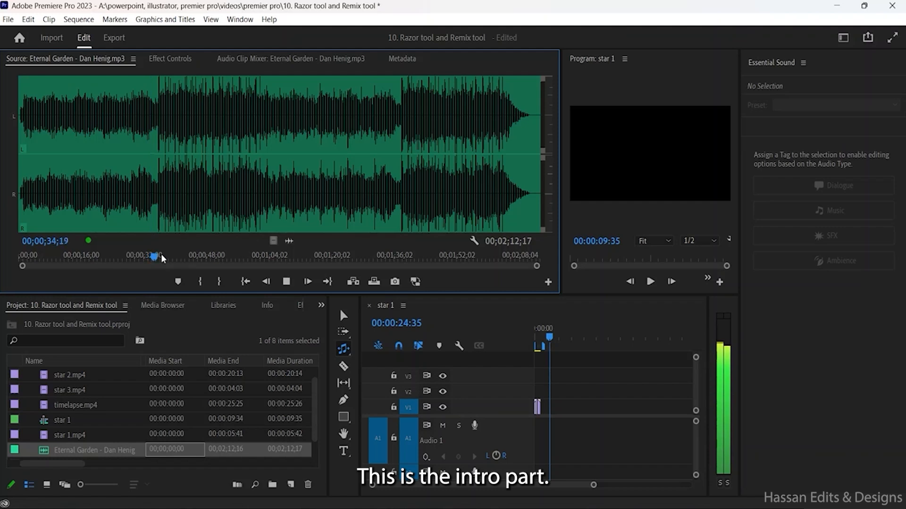
key(space)
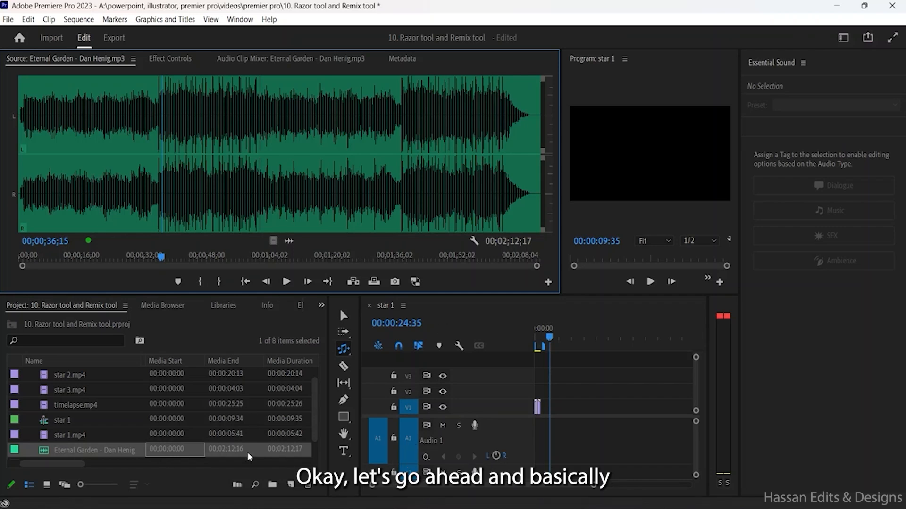
click(402, 83)
key(space)
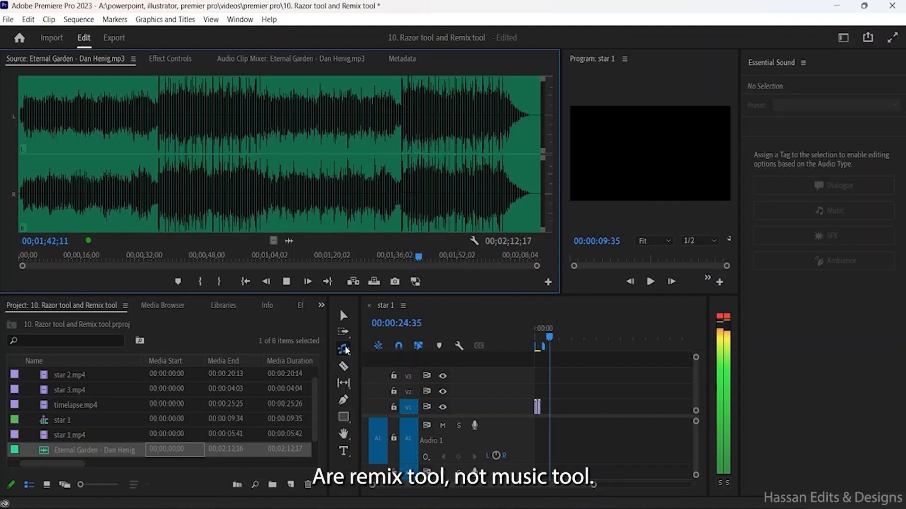
key(space)
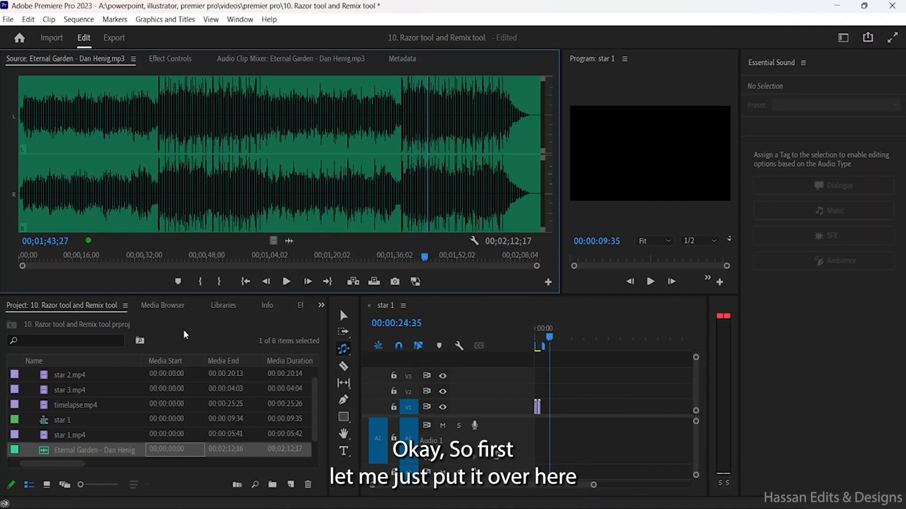
- Place the Eternal Garden audio on track A1 at the sequence start and remix it to a target duration of 00:00:37:26
drag(112, 451, 559, 443)
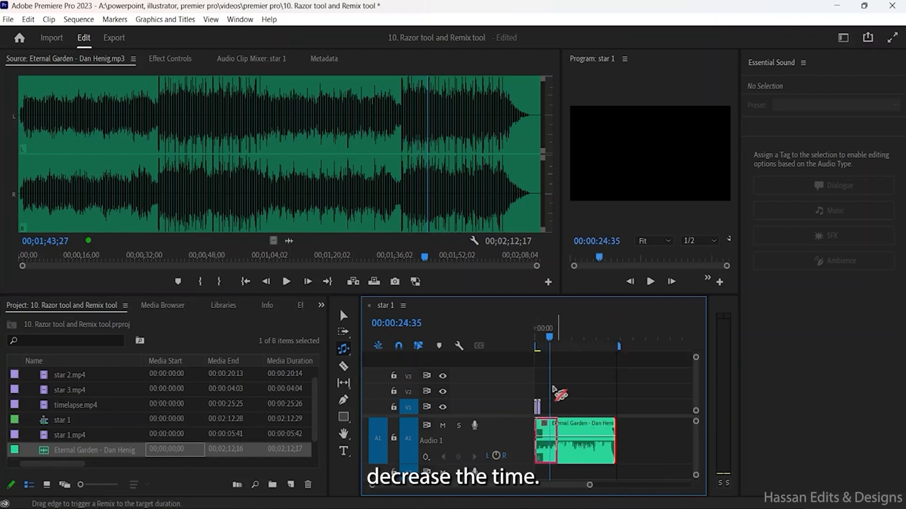
drag(541, 339, 520, 336)
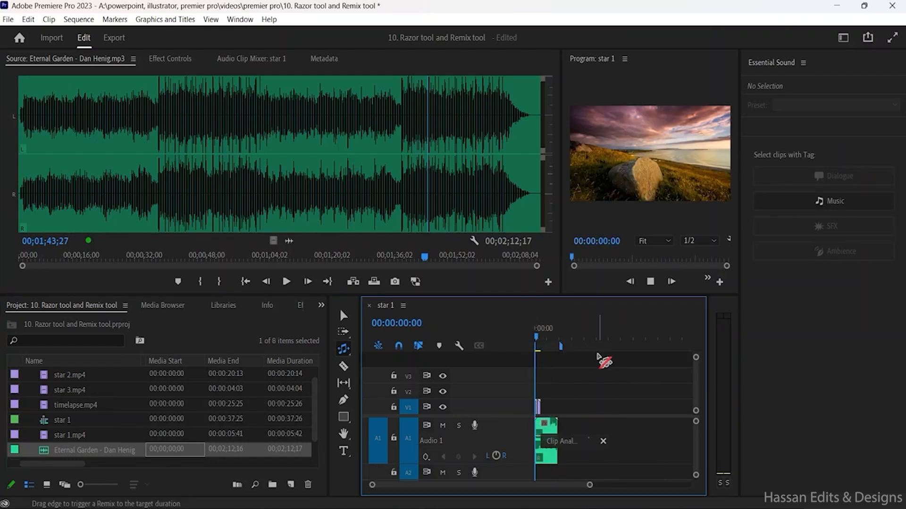
key(space)
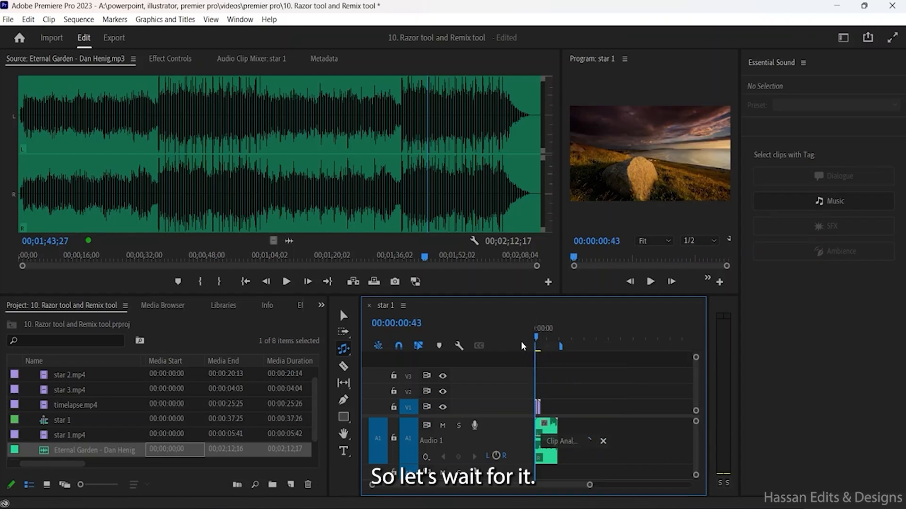
click(536, 338)
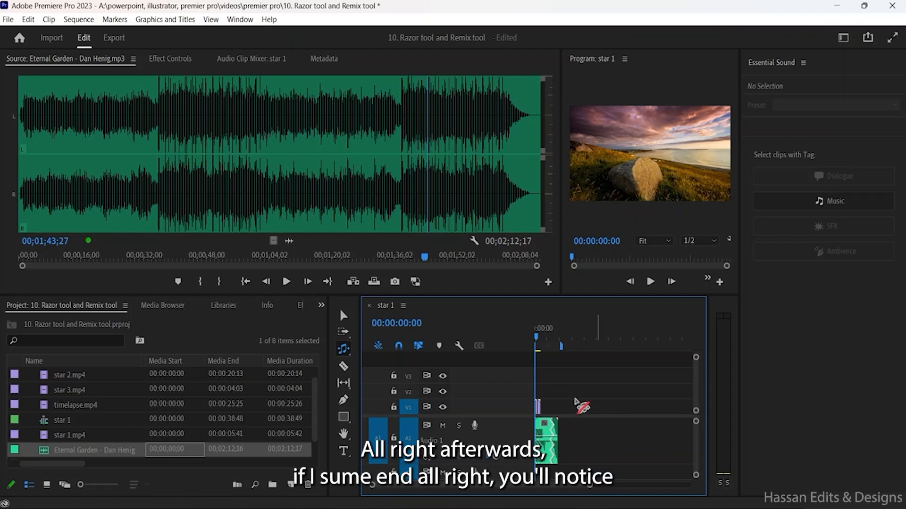
- Examine the remix cut markers on the Eternal Garden clip up close and play the remixed clip from the sequence start
drag(588, 487, 444, 486)
scroll(606, 454, down, 5)
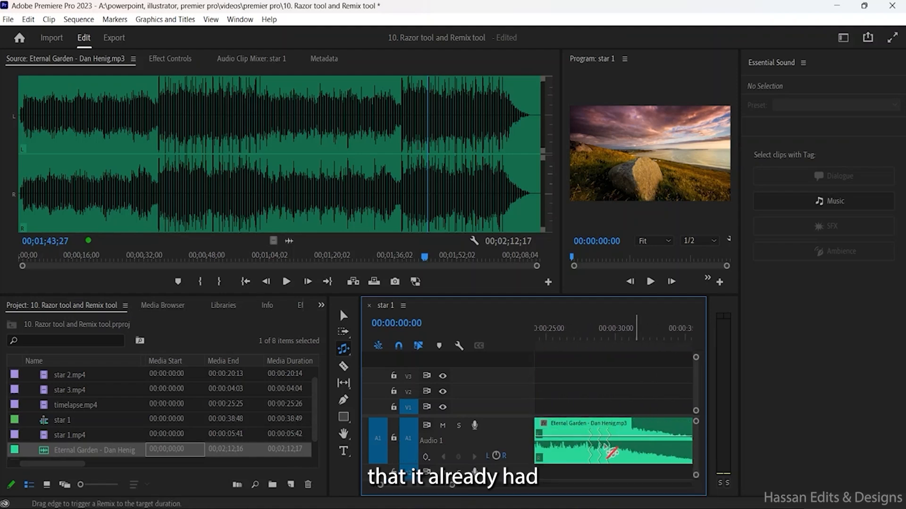
scroll(617, 435, up, 1)
scroll(617, 434, up, 4)
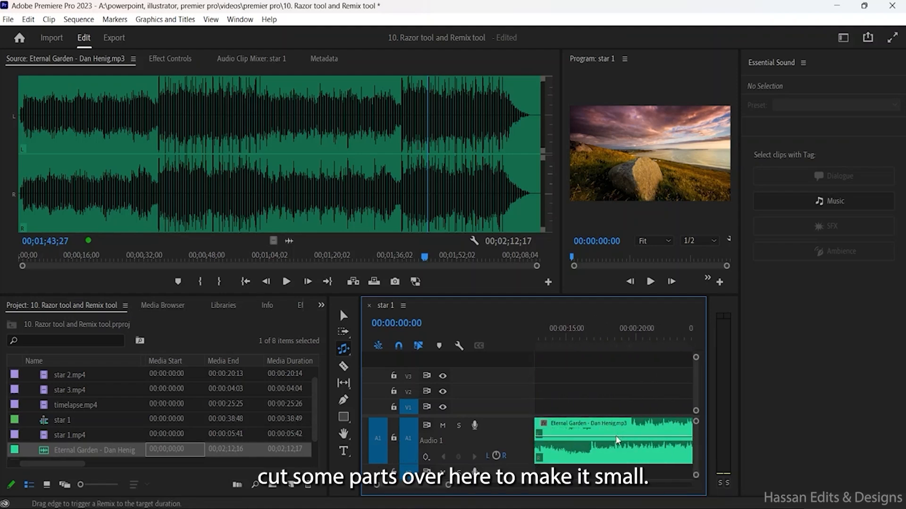
key(space)
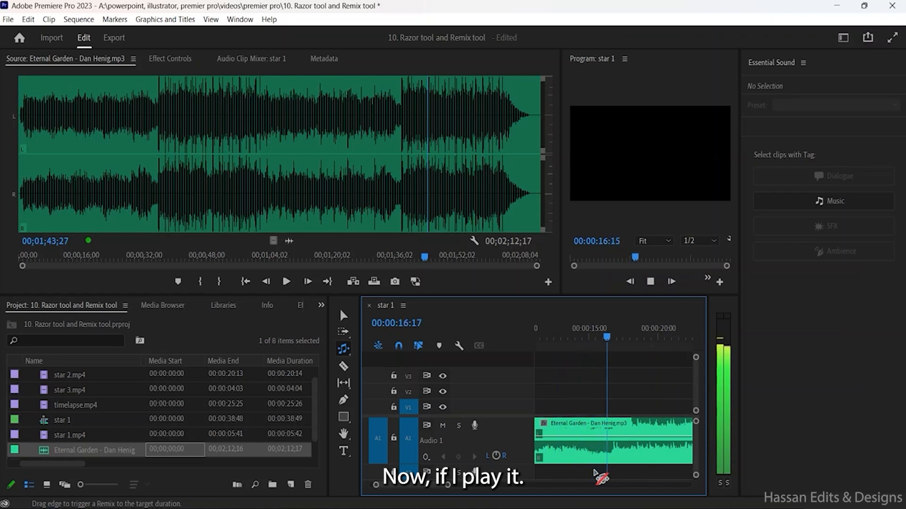
key(space)
- Select the Eternal Garden clip and play it from 00:00:26:38 across the remix cut markers near its end
click(635, 438)
scroll(633, 437, down, 3)
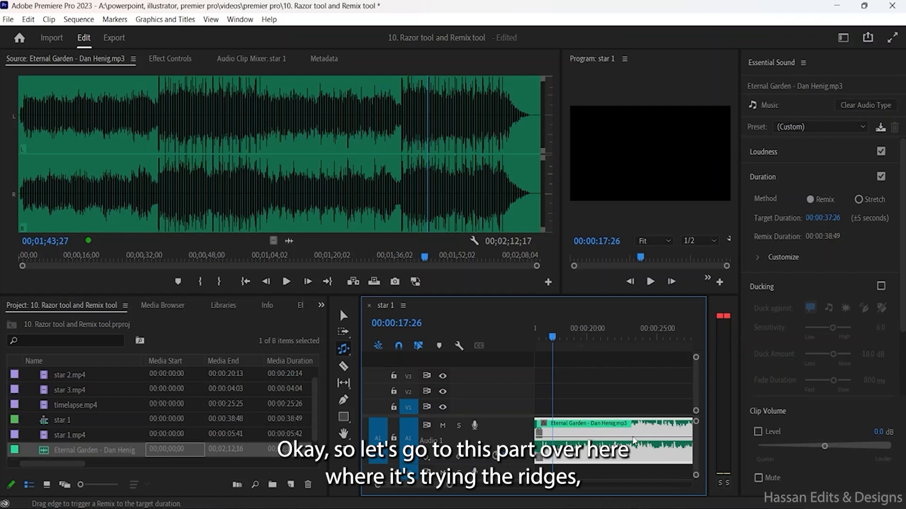
click(593, 336)
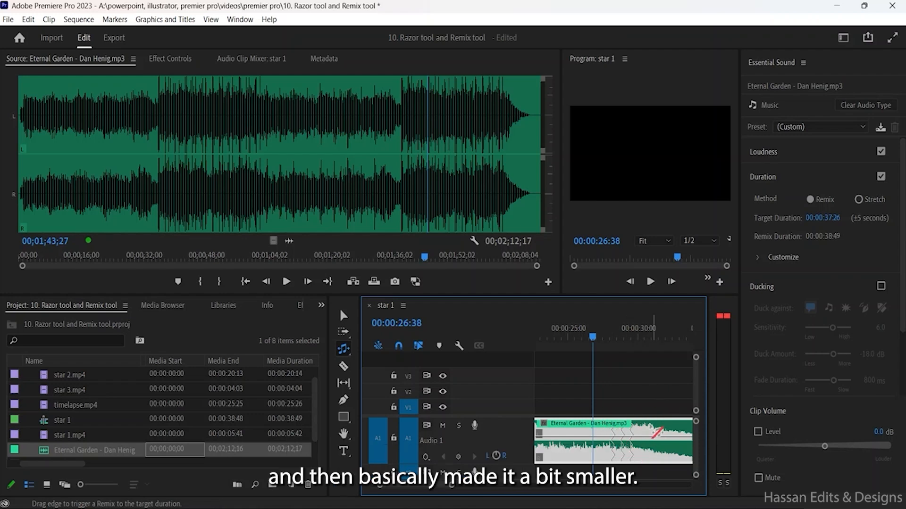
key(space)
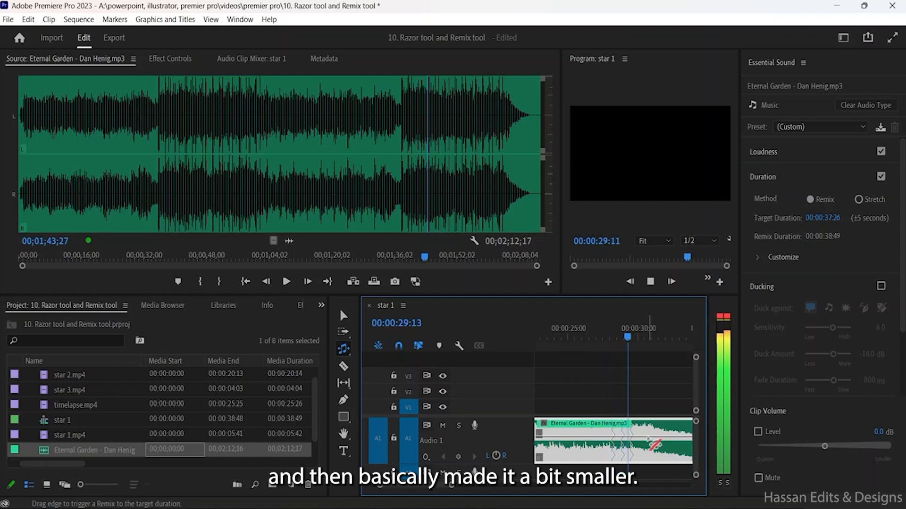
key(space)
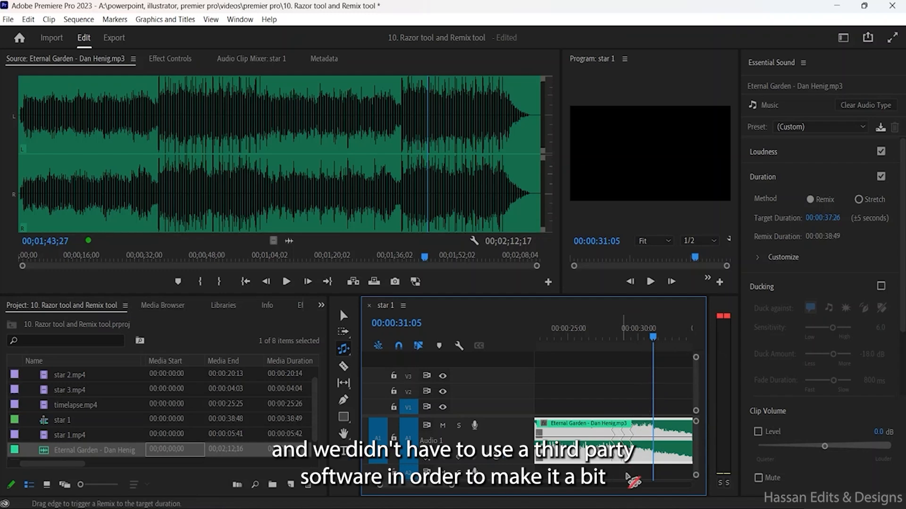
- Remix the Eternal Garden clip to a target duration of 00:00:16:48, shorten it further to 00:00:10:00, and play it from the sequence start
mouse_move(452, 485)
mouse_down()
mouse_move(480, 492)
mouse_move(469, 491)
mouse_up()
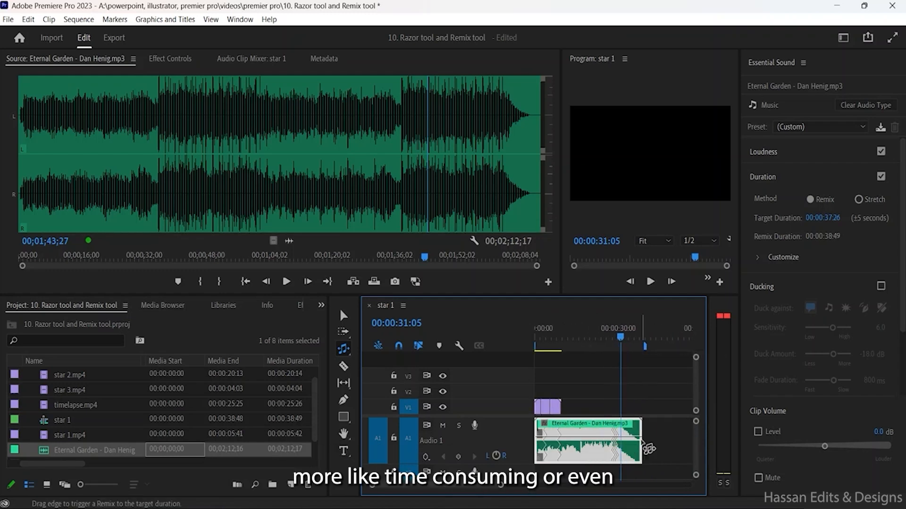
drag(647, 448, 582, 448)
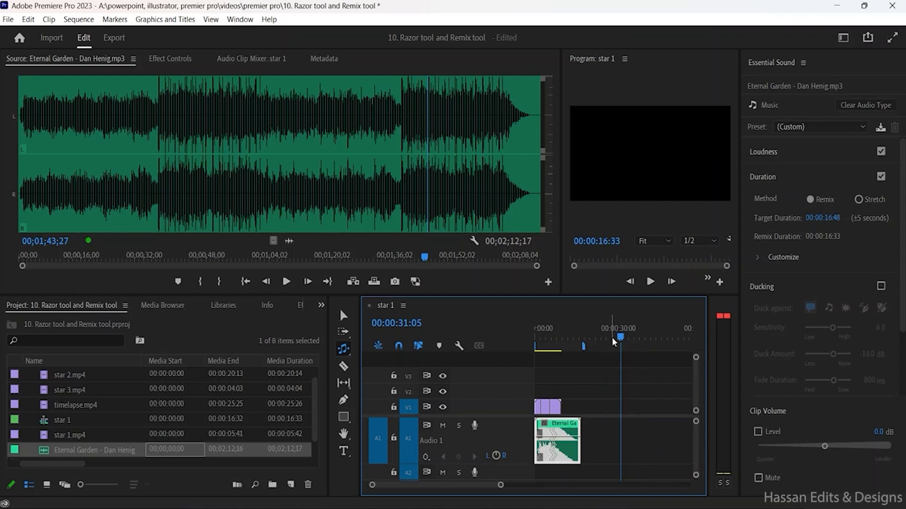
drag(619, 339, 534, 340)
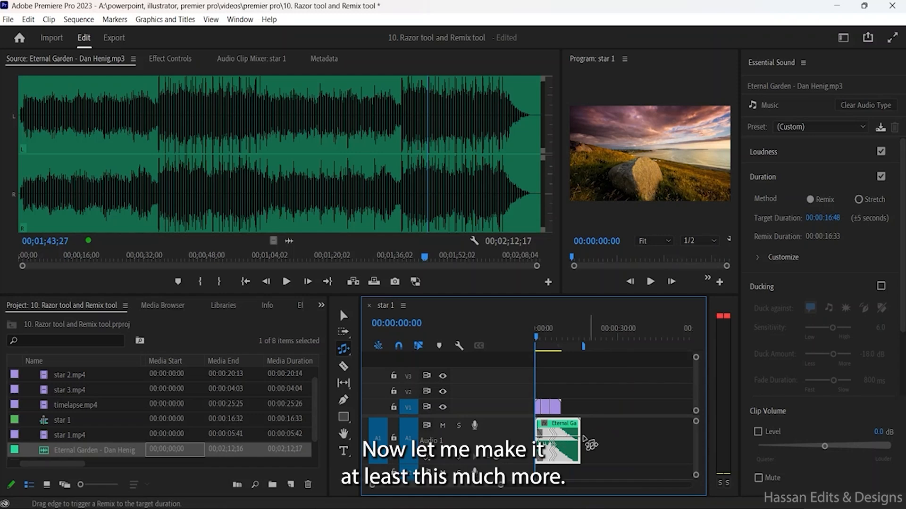
drag(585, 445, 565, 445)
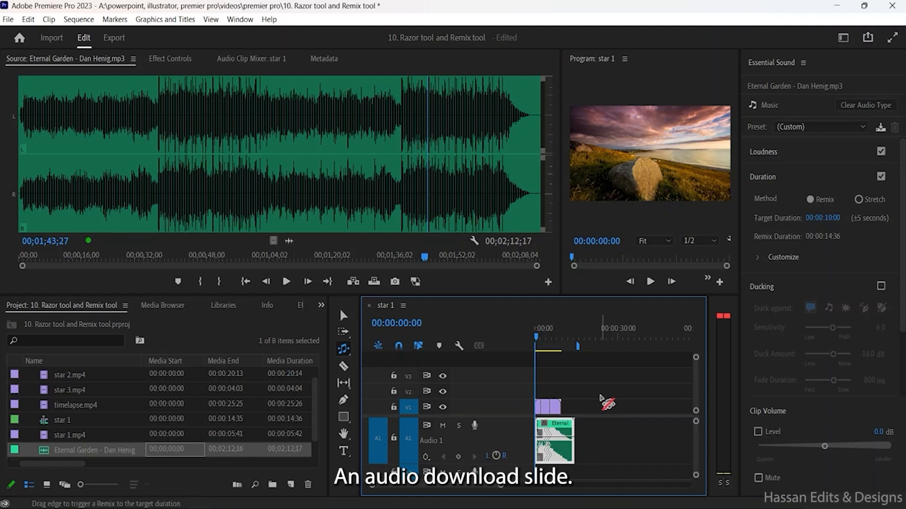
key(space)
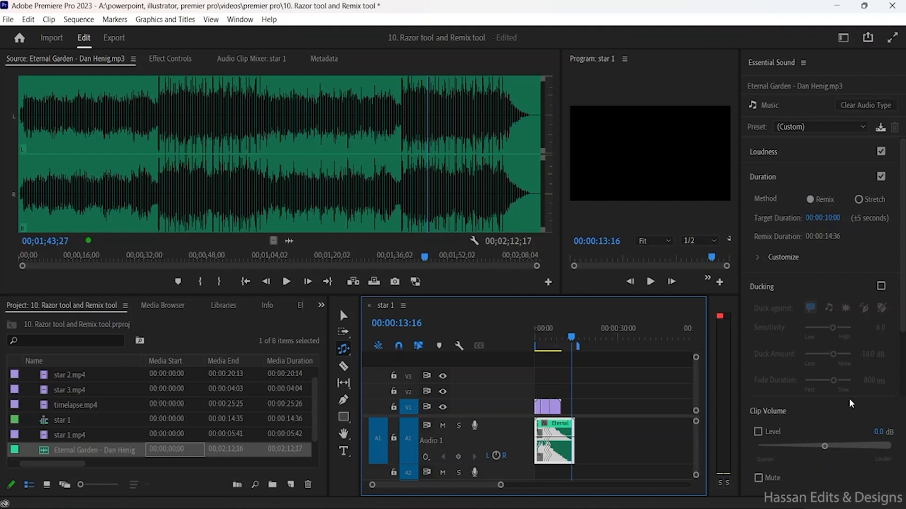
- Open the remixed Eternal Garden clip in the Source Monitor with the Selection tool and switch back to the Remix tool
drag(901, 298, 896, 361)
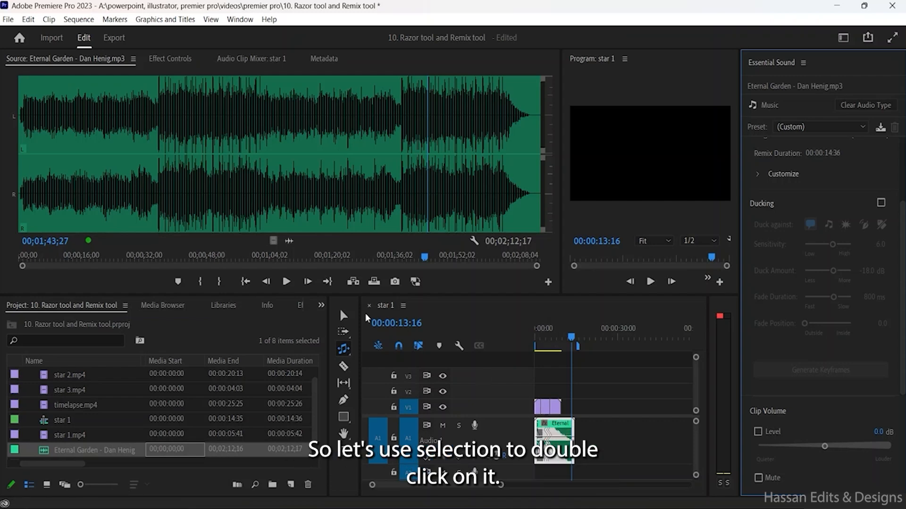
click(343, 316)
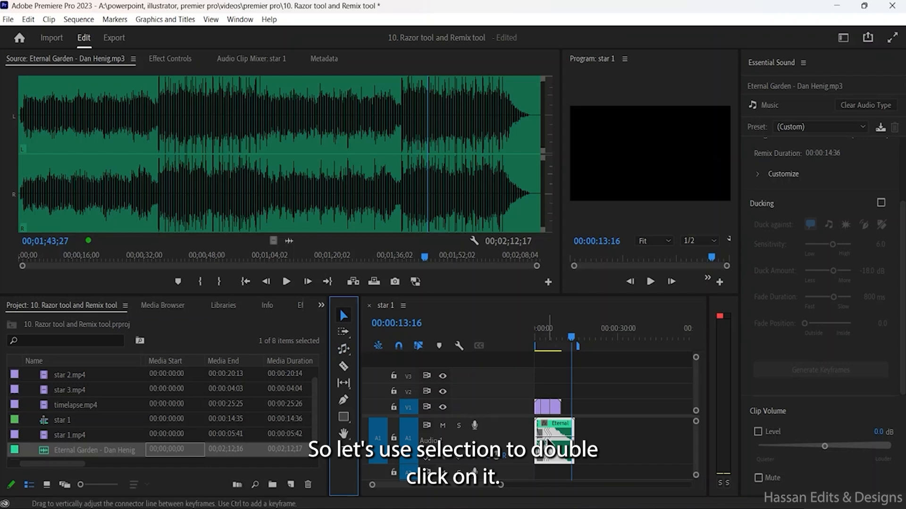
double_click(551, 443)
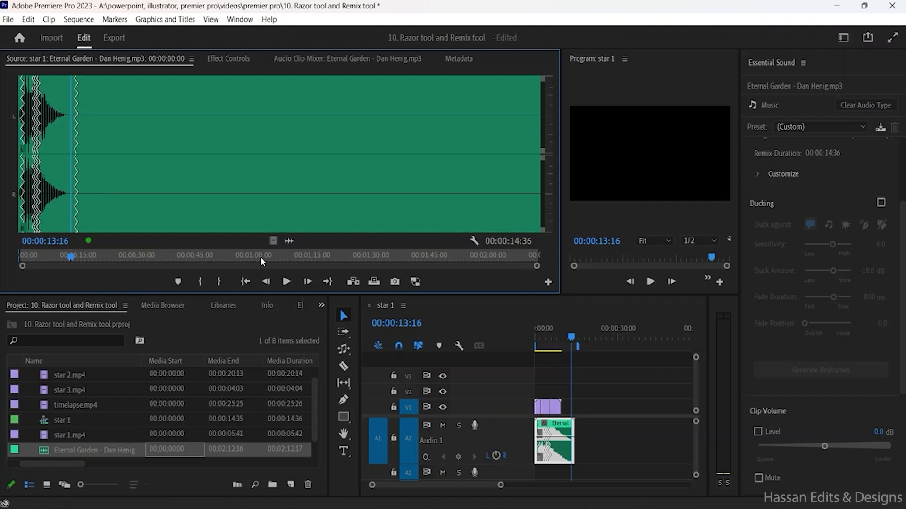
click(343, 349)
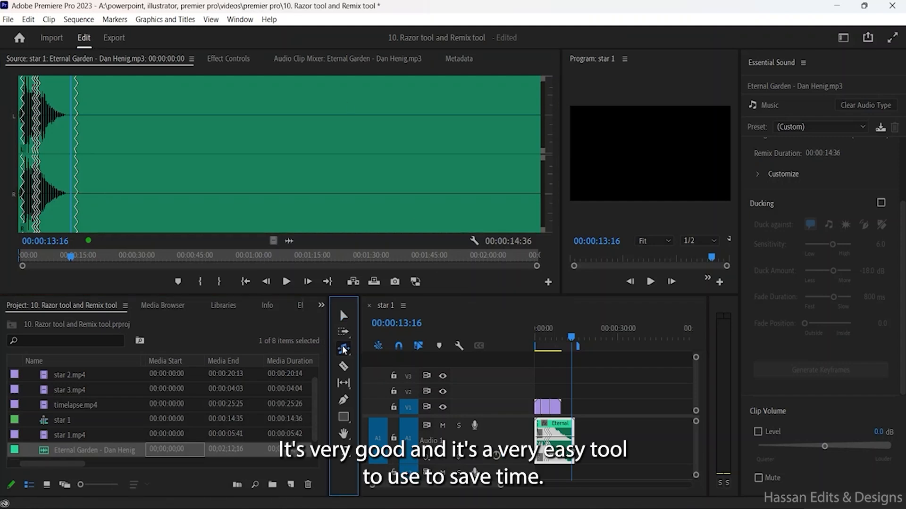